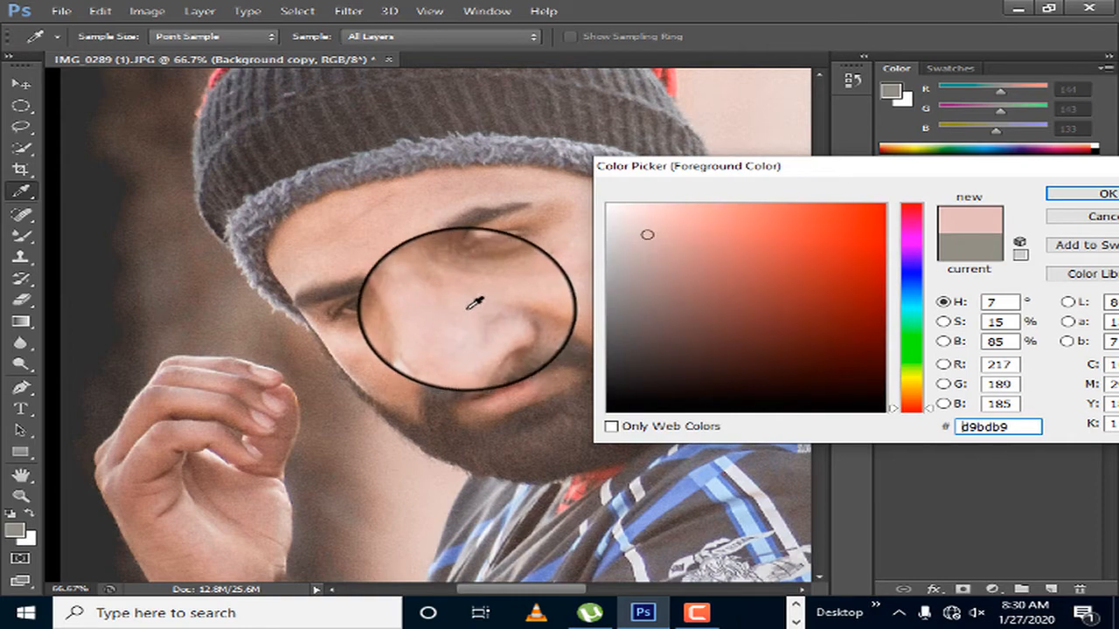
Sample a light skin tone from the face as the foreground colour (#debdb2).
left_click(507, 207)
left_click(429, 233)
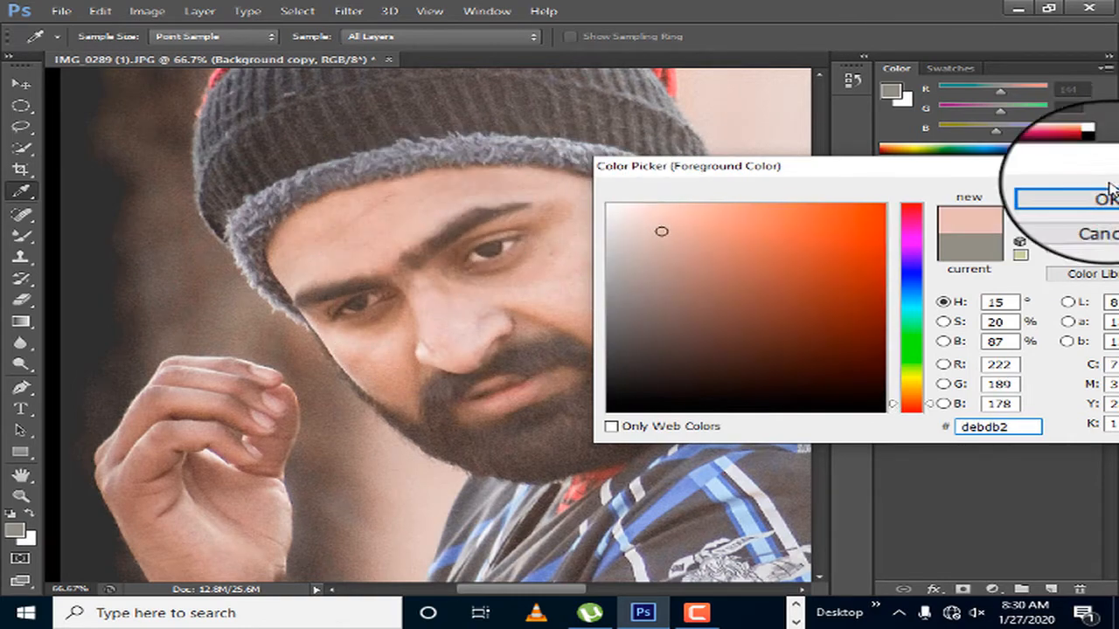
left_click(1056, 194)
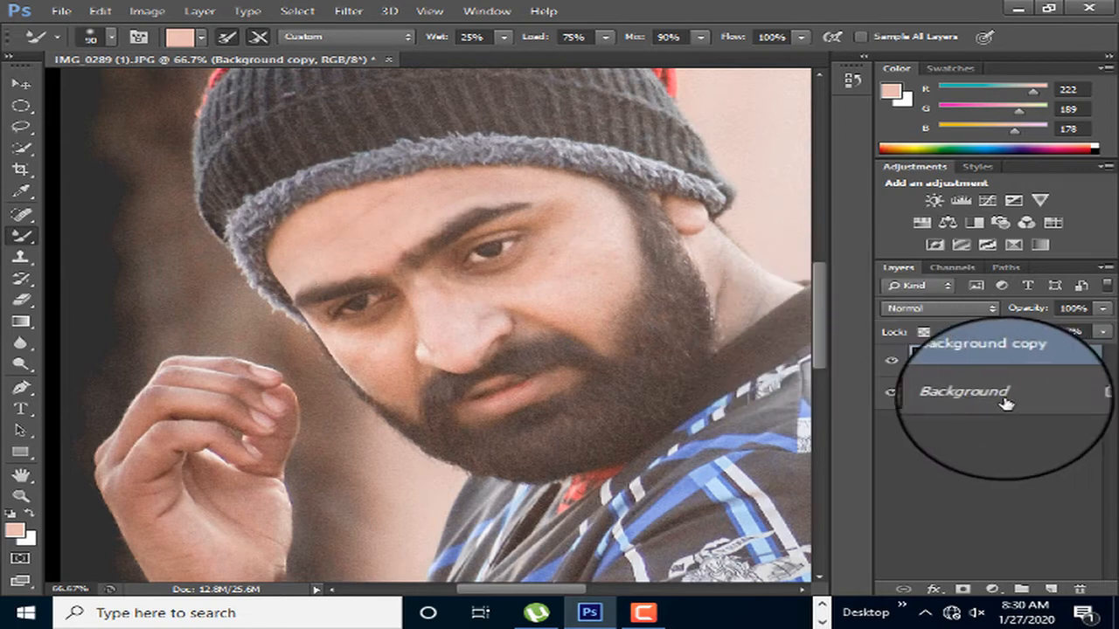
Duplicate the Background layer and smooth the skin of the face, neck and hand with the Mixer Brush, reducing the brush size to 45.
left_click_drag(1058, 579, 1047, 591)
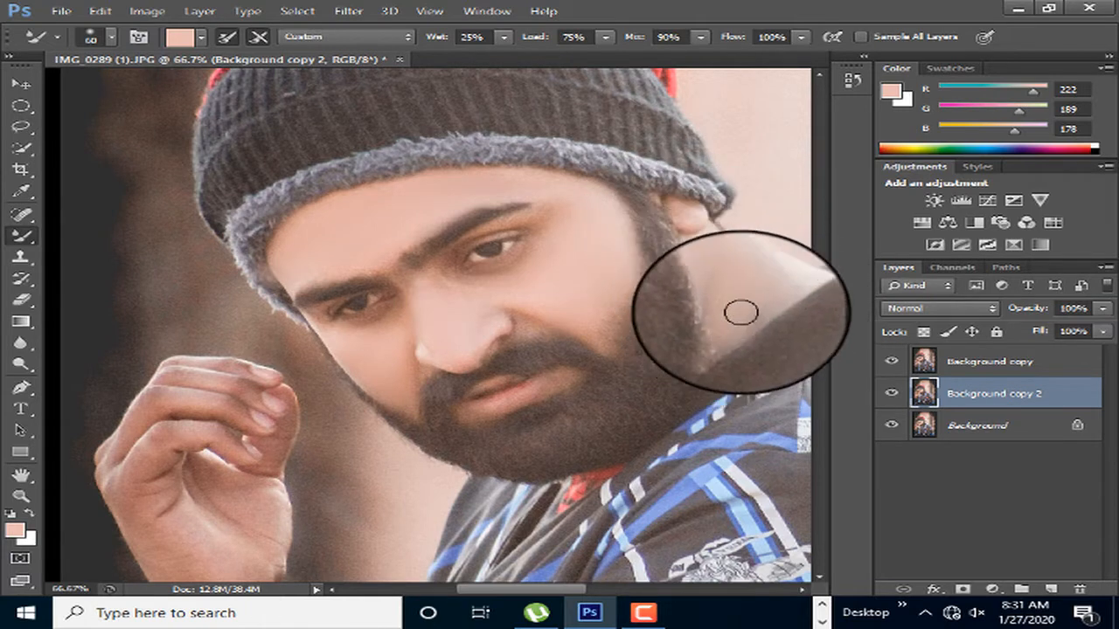
left_click_drag(365, 403, 627, 171)
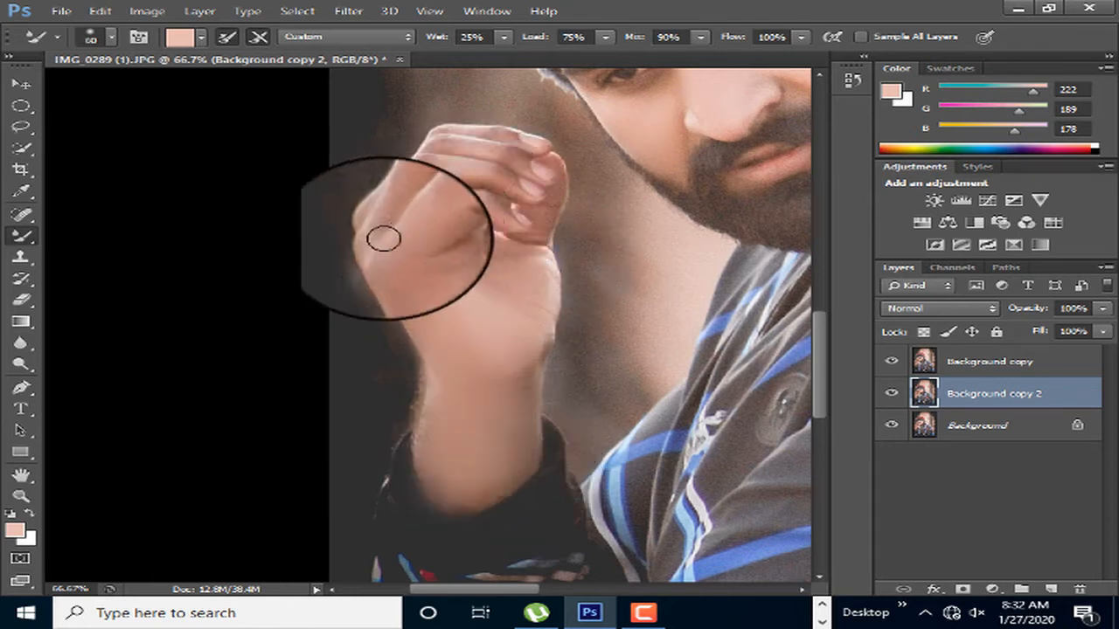
key("bracketleft")
key("bracketleft")
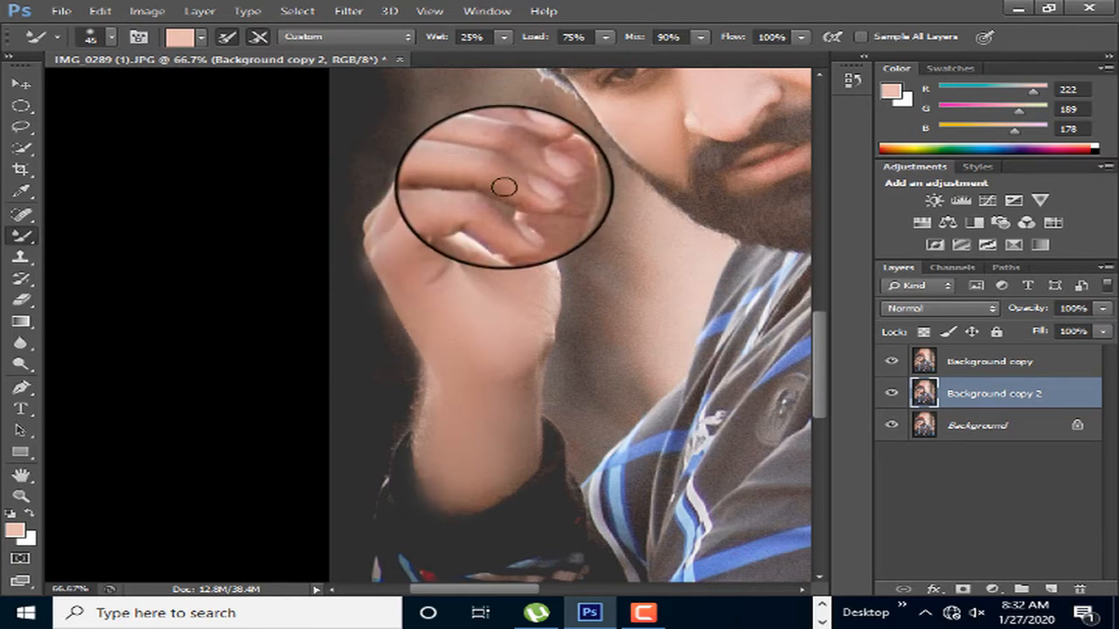
Examine the smoothed skin on the hand and face and the overall portrait at different zoom levels.
left_click(21, 495)
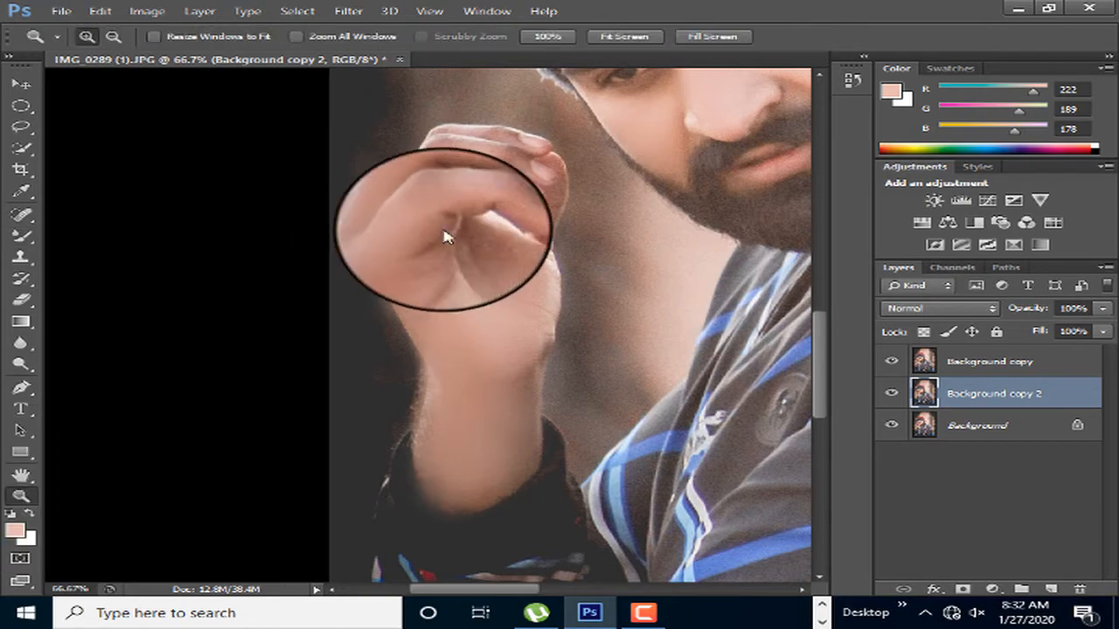
right_click(505, 238)
left_click(505, 238)
right_click(507, 229)
left_click(519, 254)
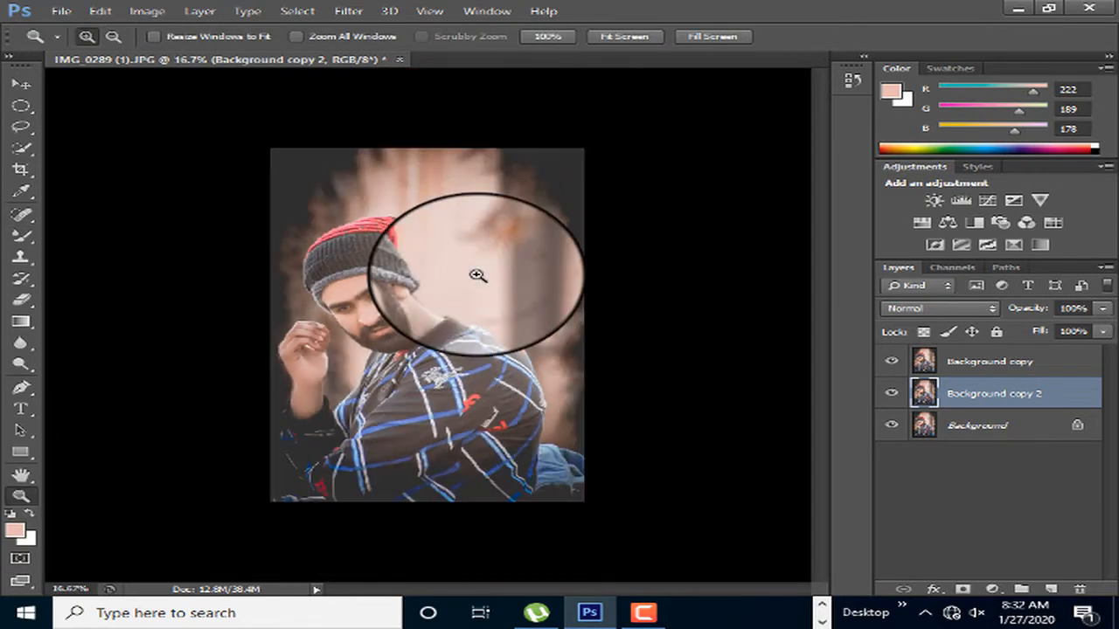
left_click(478, 275)
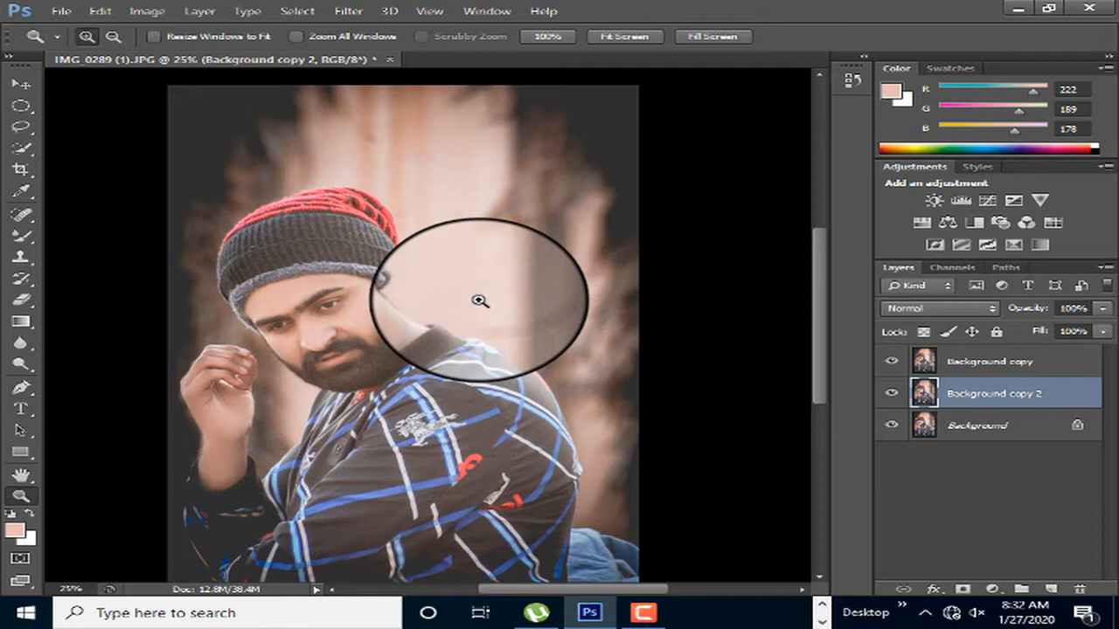
right_click(308, 199)
left_click(371, 297)
left_click(370, 295)
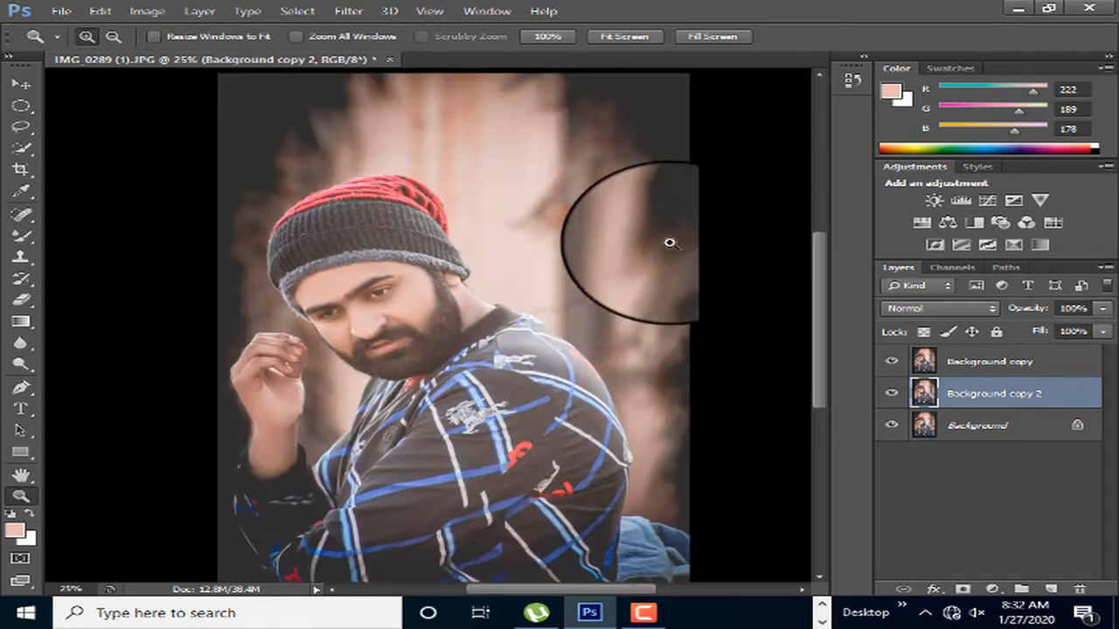
right_click(391, 183)
left_click(512, 276)
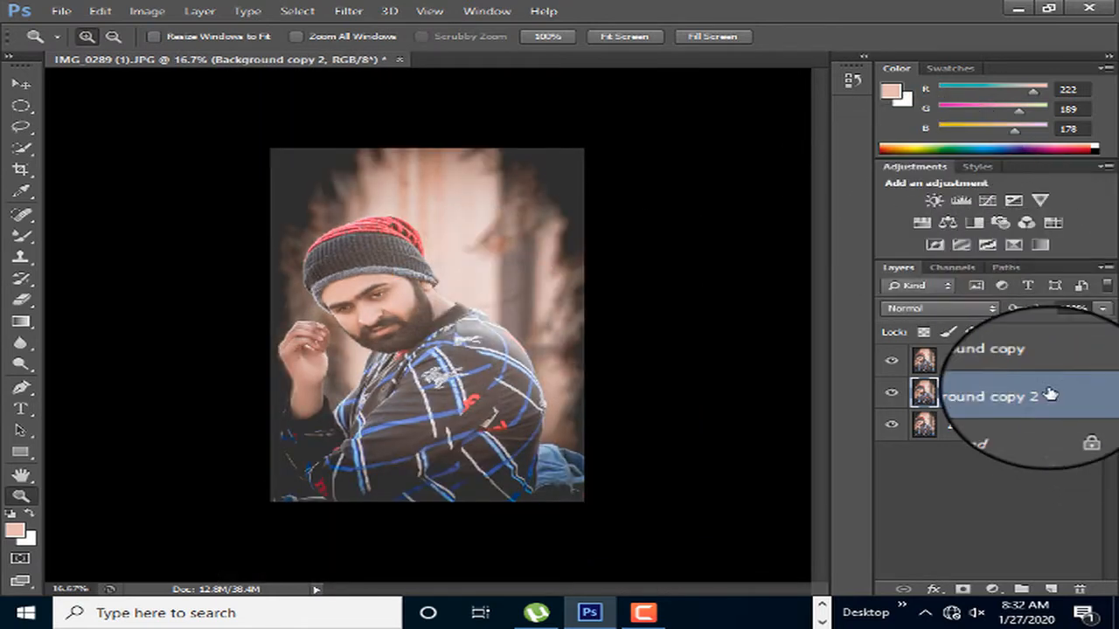
Remove the Background copy 2 and Background copy layers, keeping only the Background layer.
key("Delete")
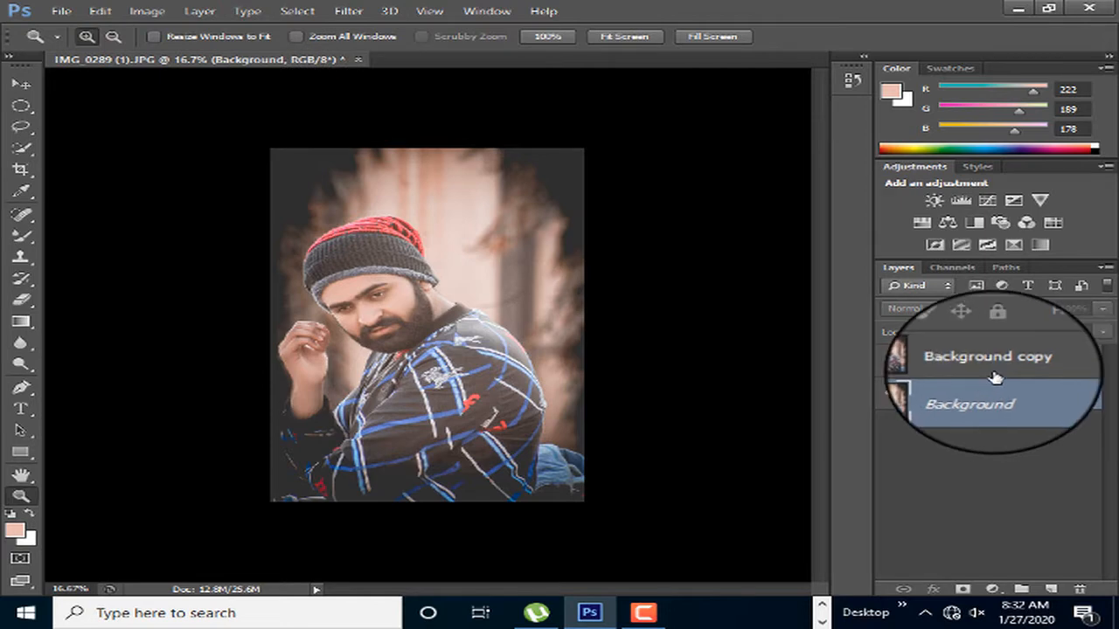
left_click(966, 362)
key("Delete")
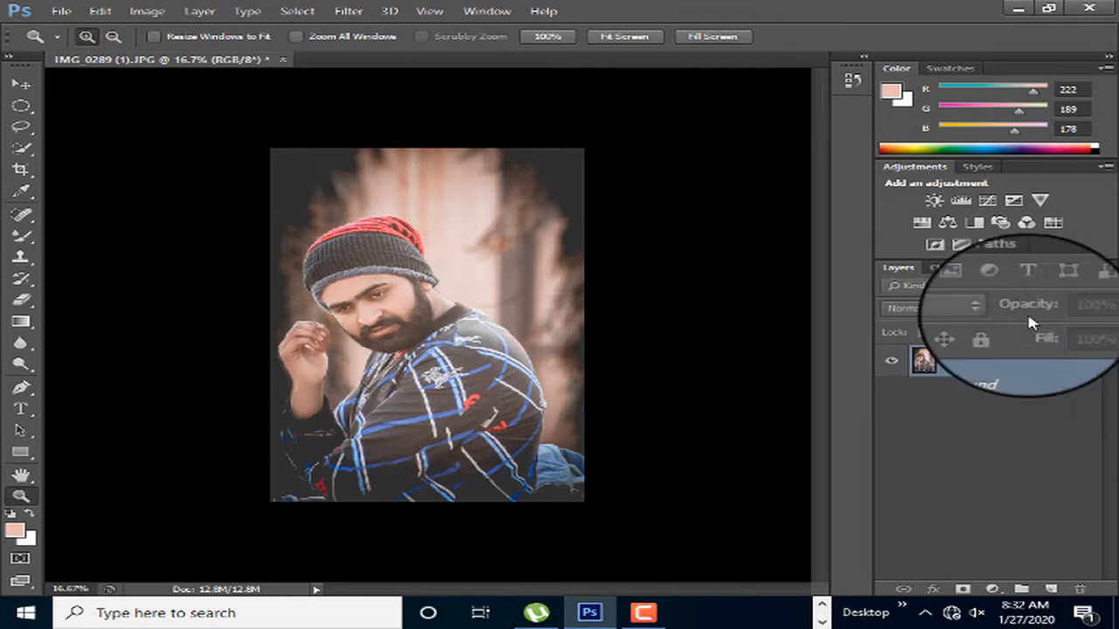
Add a Color Lookup adjustment layer and load the Bleach Bypass.look 3DLUT file.
left_click(1052, 222)
left_click(739, 229)
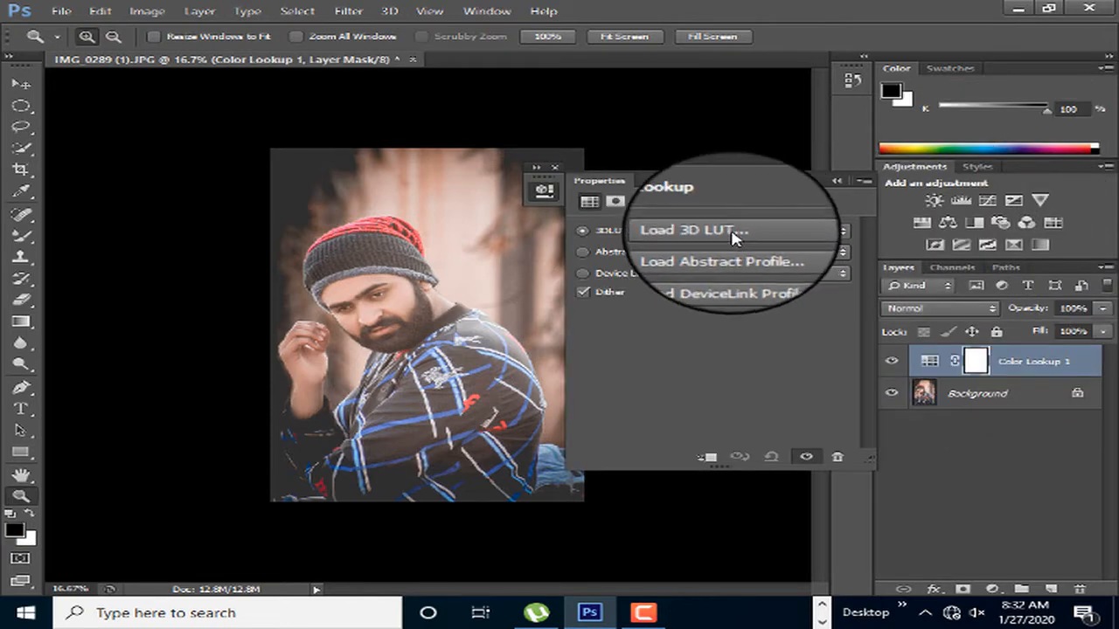
left_click(896, 51)
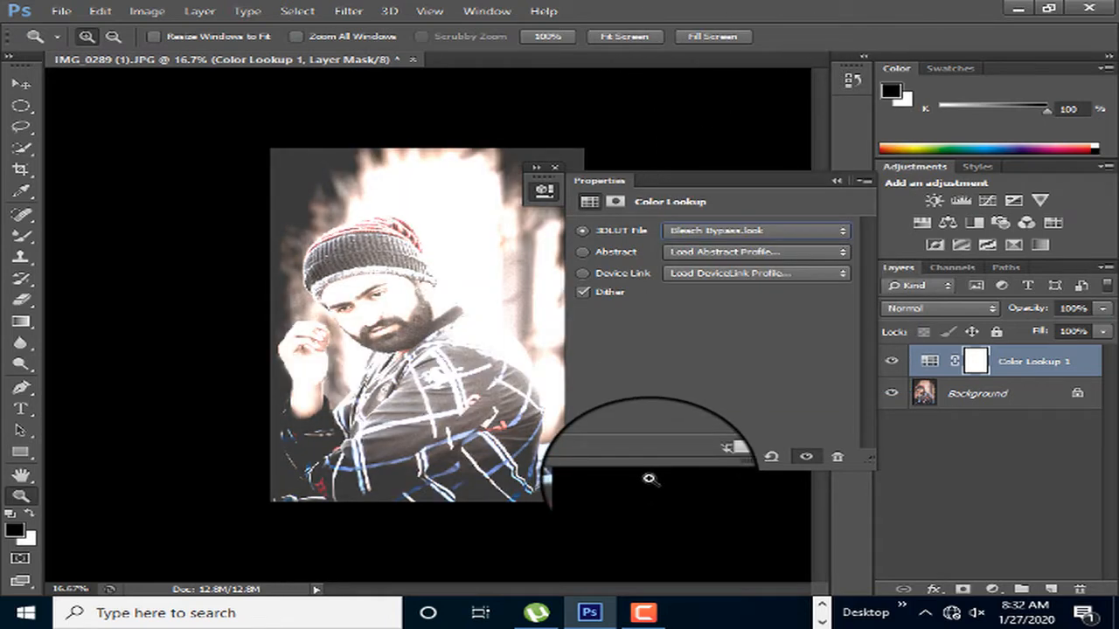
Preview the 3DLUT presets one after another, from filmstock_50 through HorrorBlue and Moonlight up to z1 (52).cube.
key("Down")
key("Down")
key("Down")
key("Down")
key("Down")
key("Down")
key("Down")
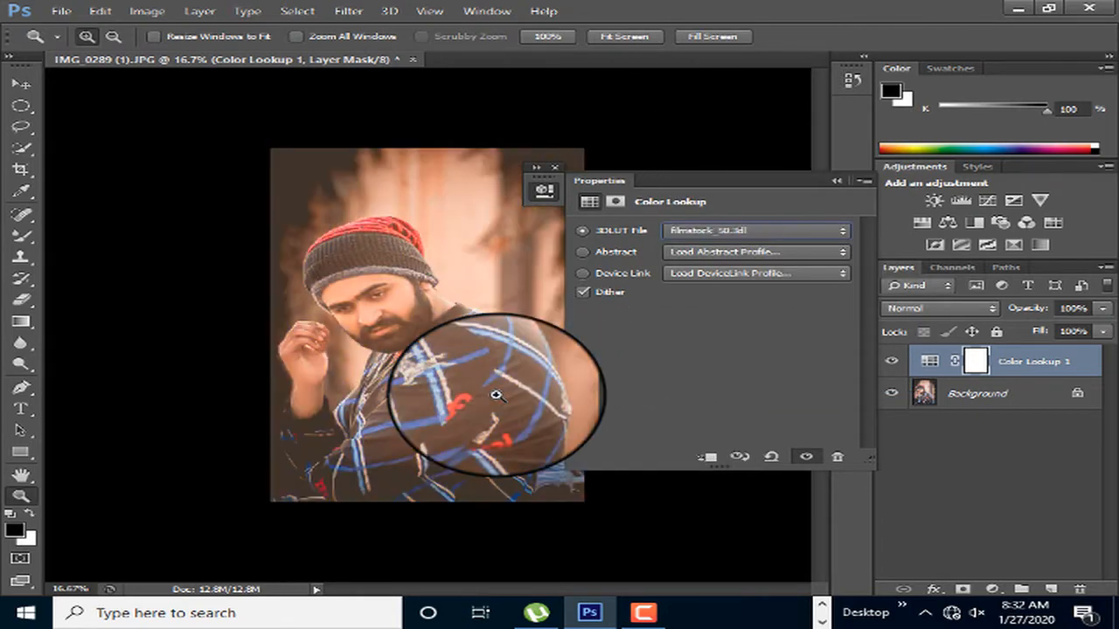
key("Down")
key("Down")
key("Down")
key("Down")
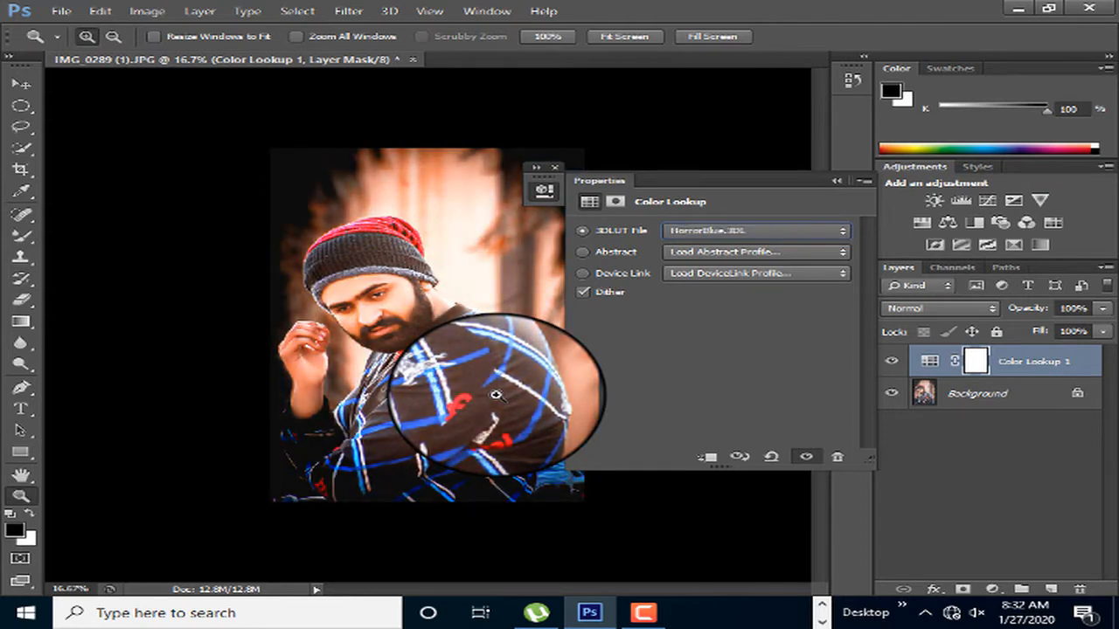
key("Down")
key("Down")
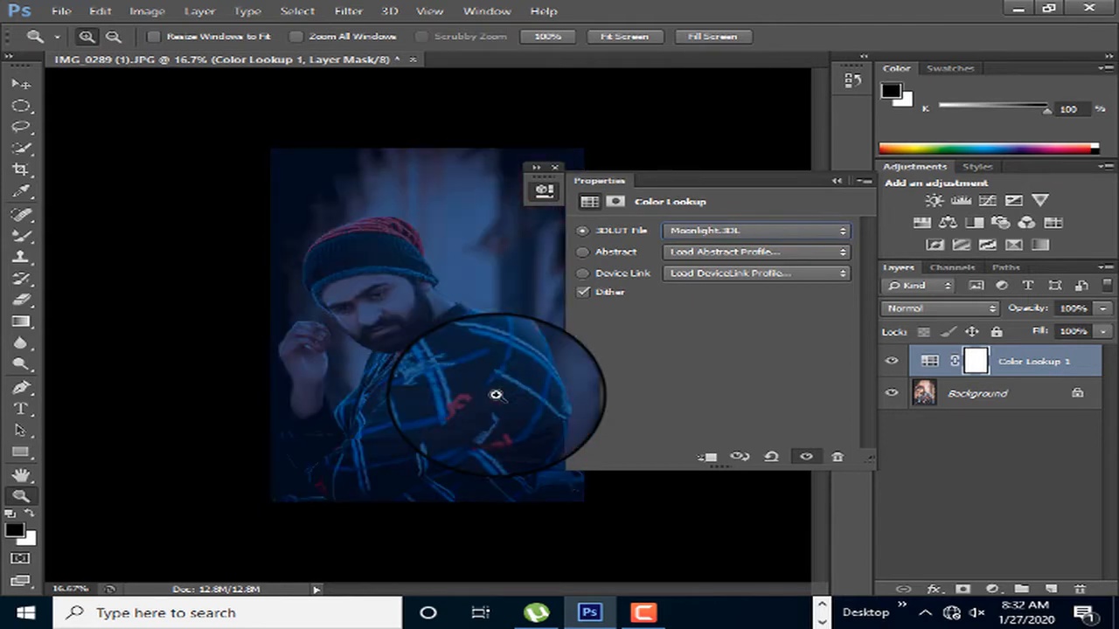
key("Down")
key("Down")
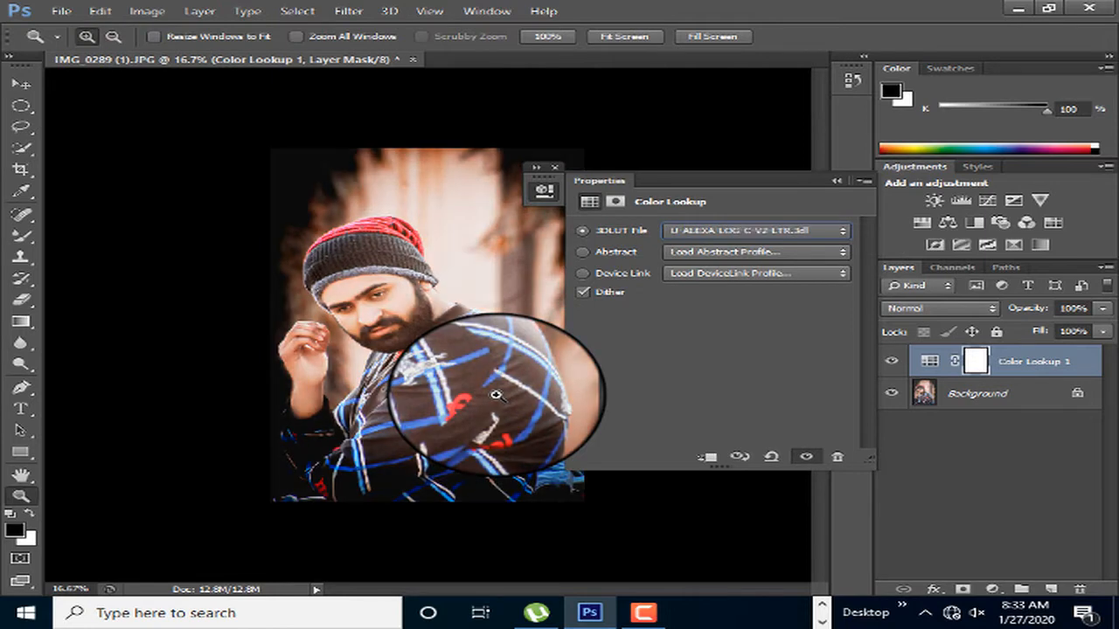
key("Down")
key("Down")
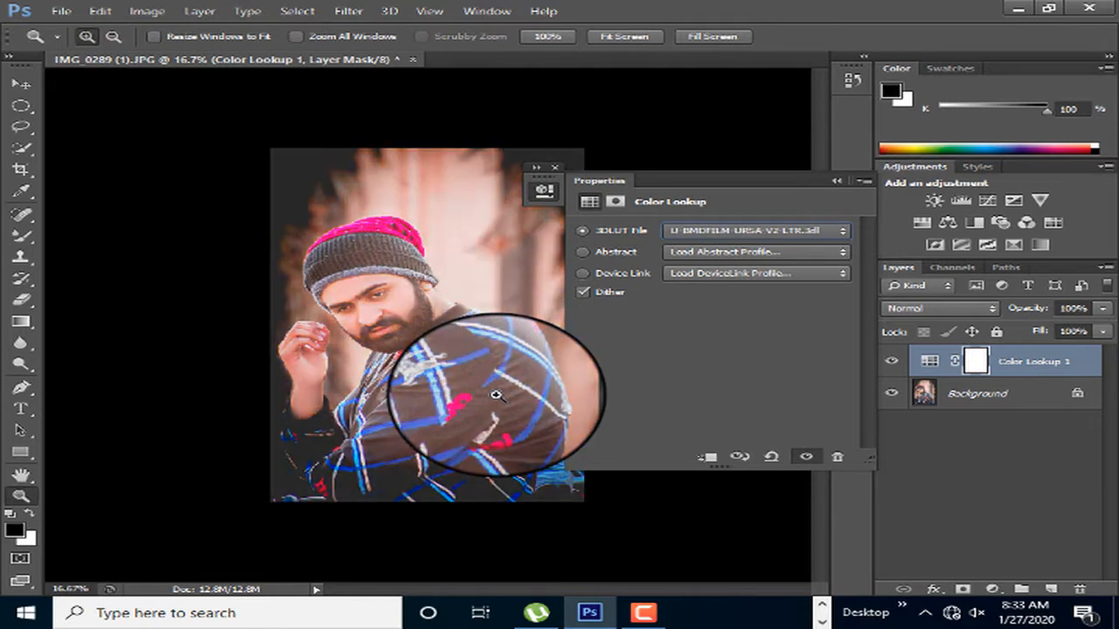
key("Down")
key("Down")
key("Down")
key("Down")
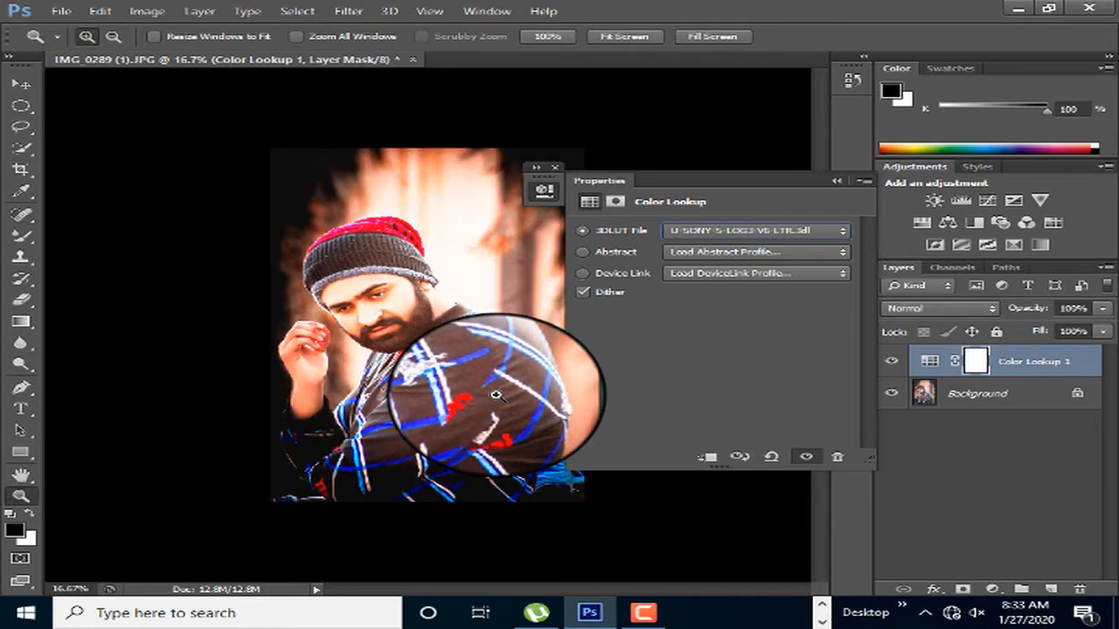
key("Down")
key("Down")
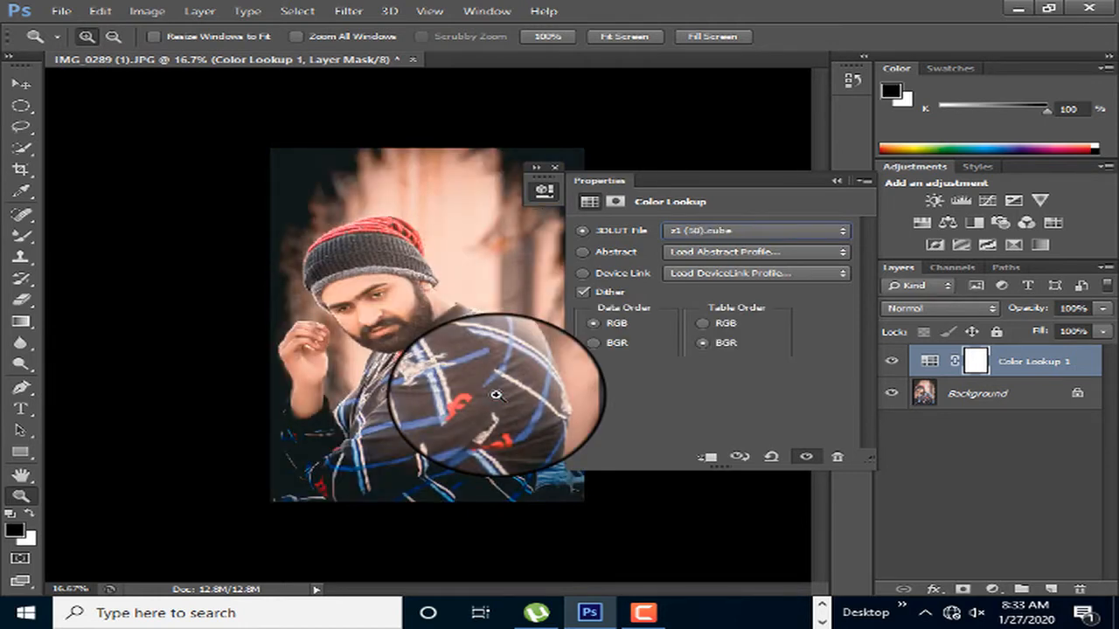
key("Down")
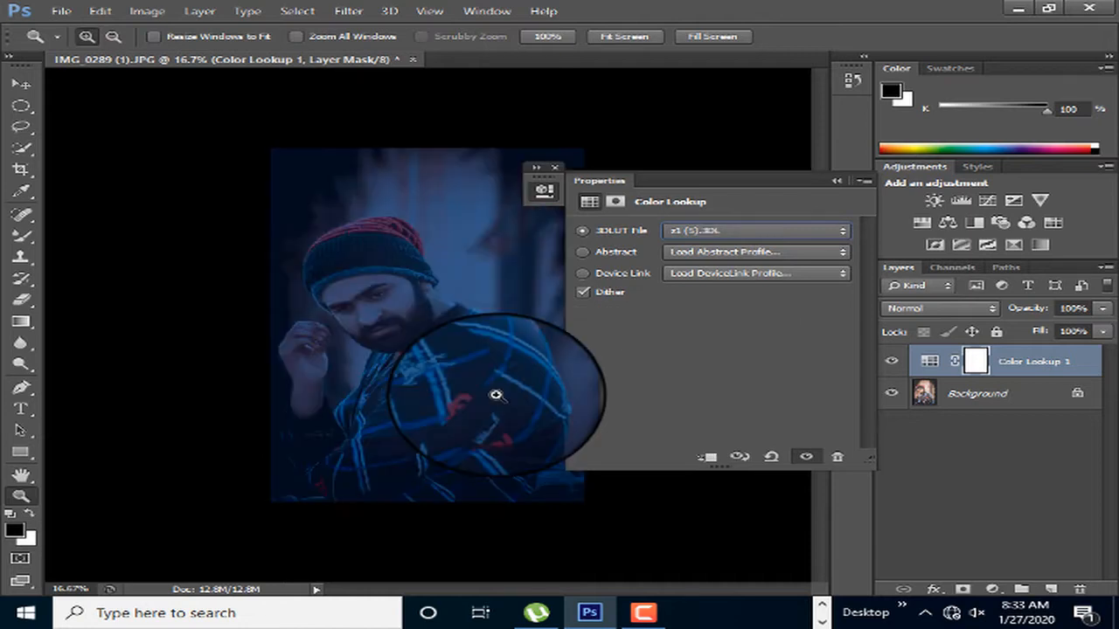
key("Down")
key("Down")
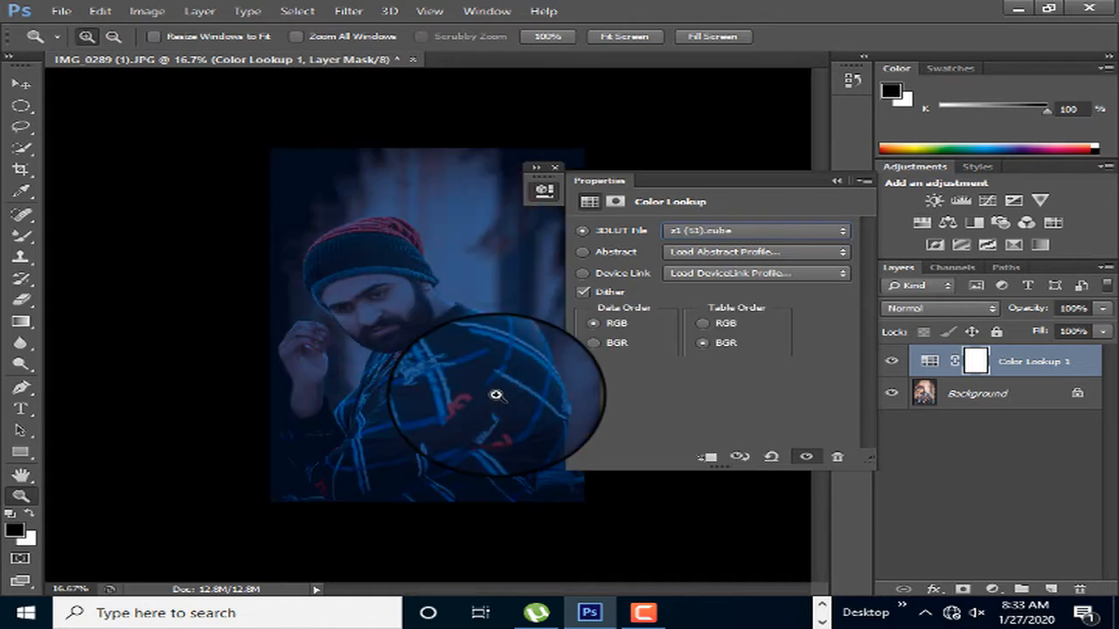
key("Down")
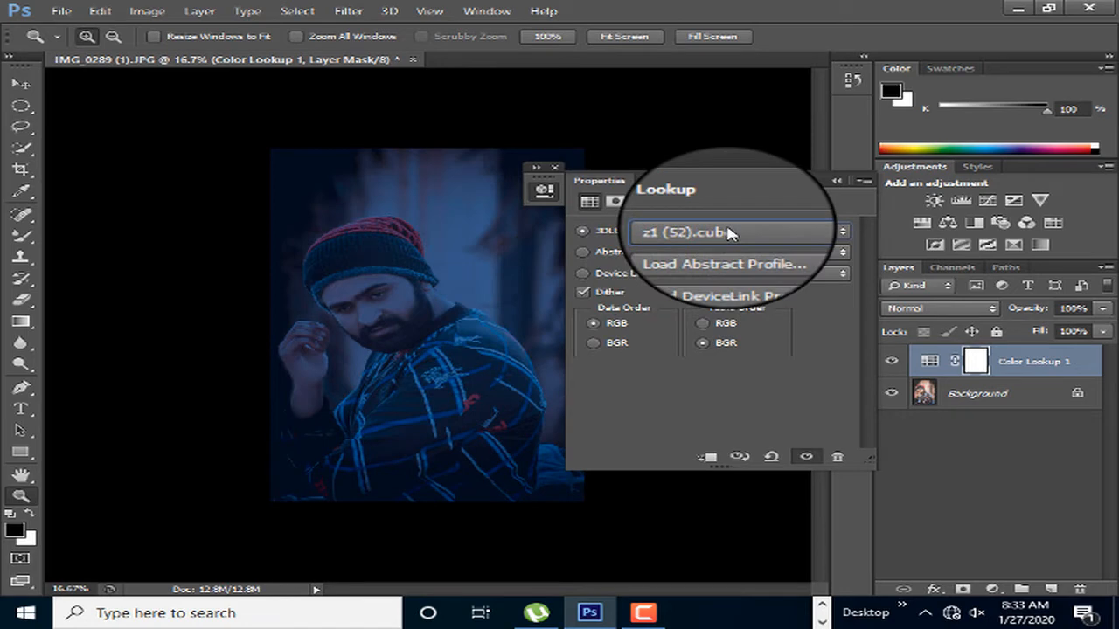
Advance through the z1 cube 3DLUT files past z1 (56).CUBE to one with cool teal tones and collapse the adjustment settings.
left_click(728, 233)
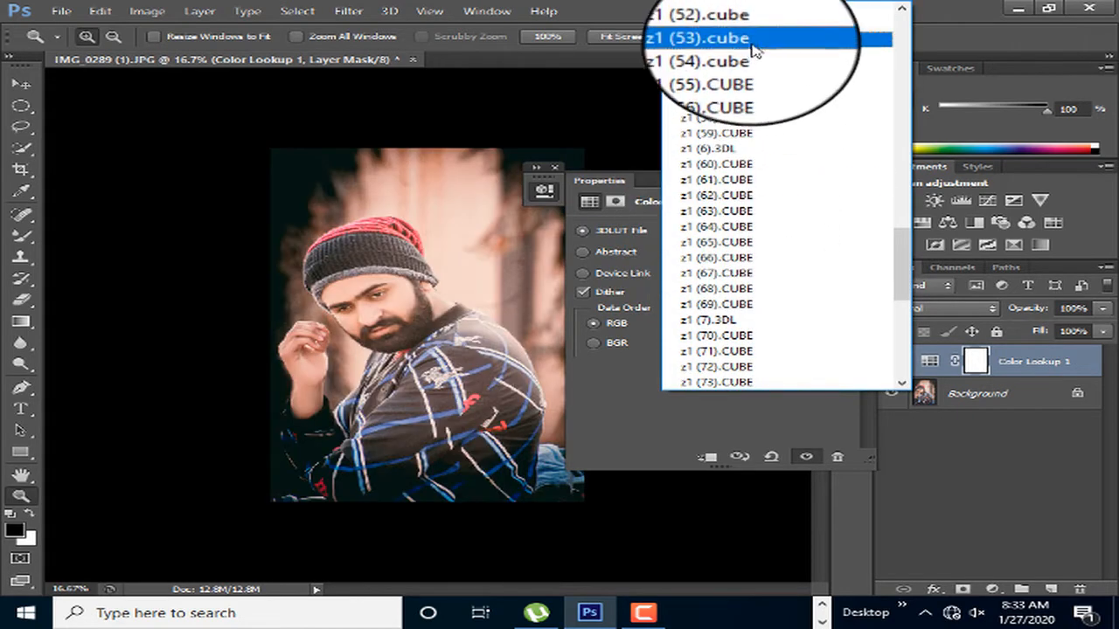
left_click(753, 13)
key("Down")
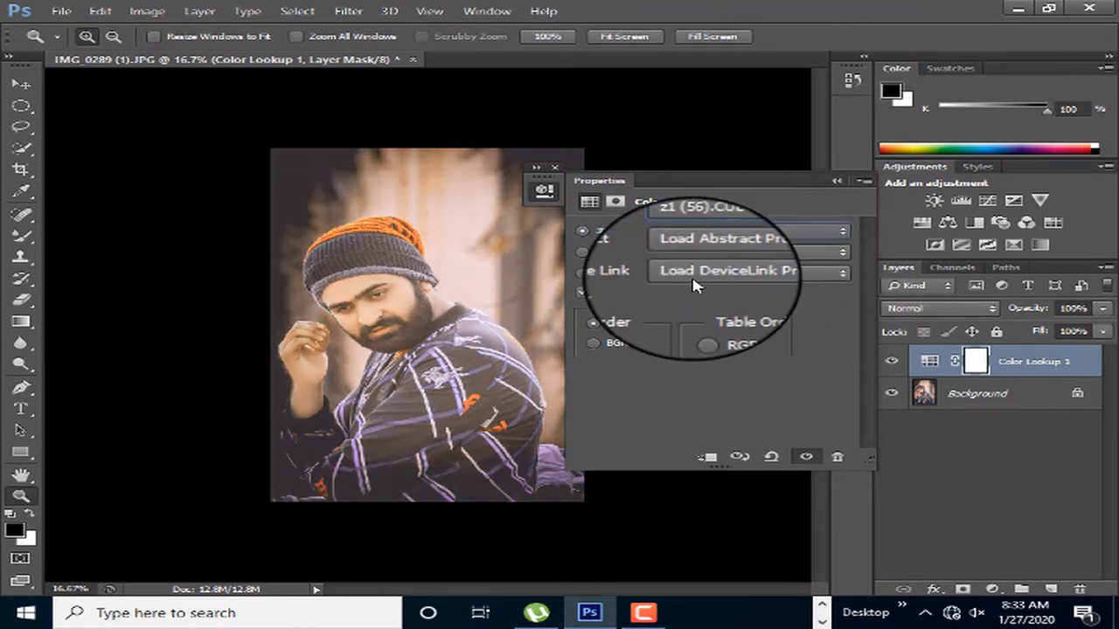
left_click(822, 180)
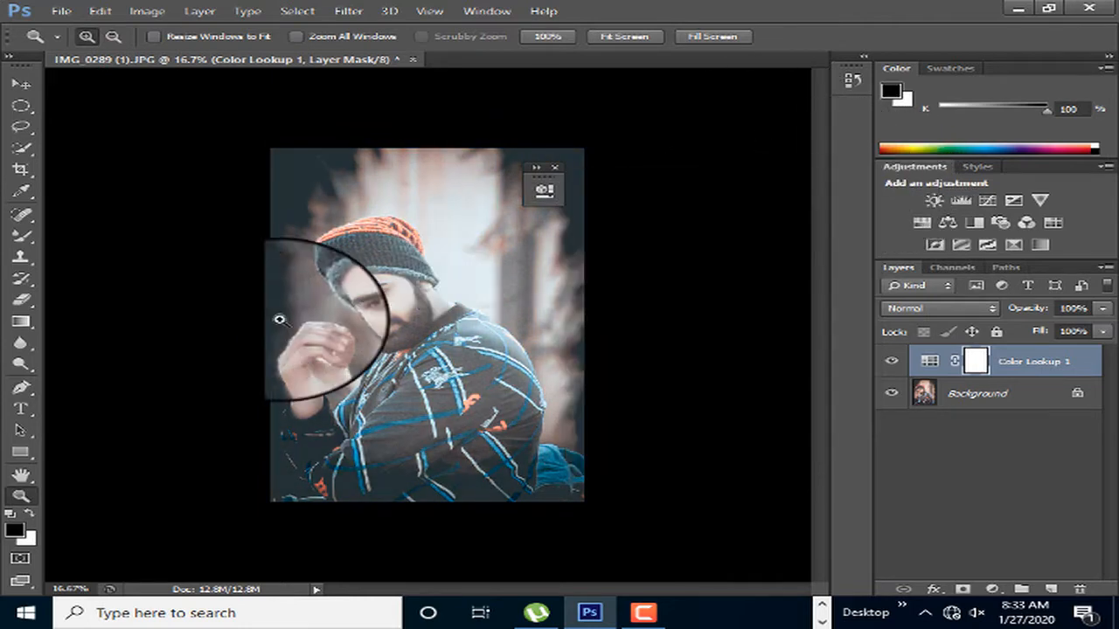
Slightly lower the fill of the Color Lookup 1 layer.
left_click(397, 311)
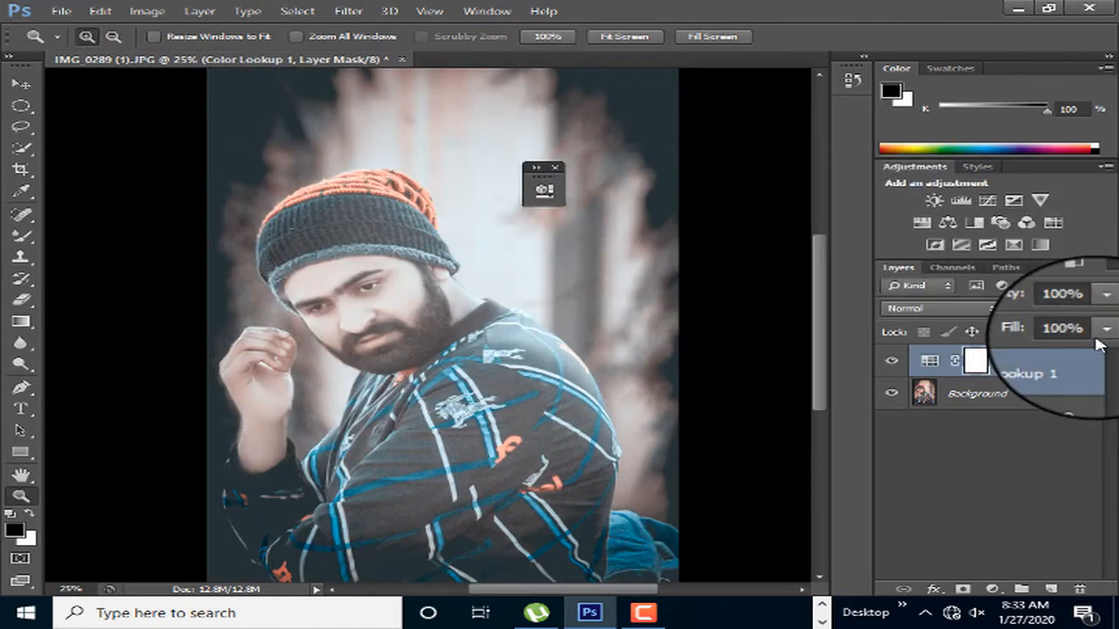
left_click_drag(1062, 353, 1054, 355)
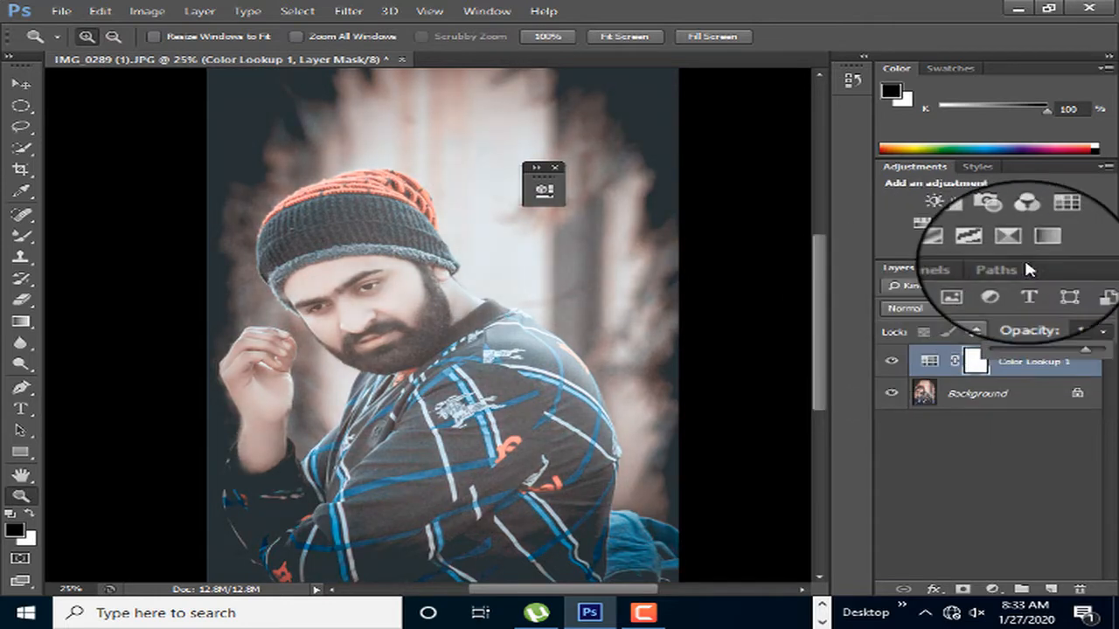
Add a Photo Filter adjustment layer, try presets from Warming Filter (85) through Orange and Magenta, and collapse its settings.
left_click(1001, 222)
left_click(699, 231)
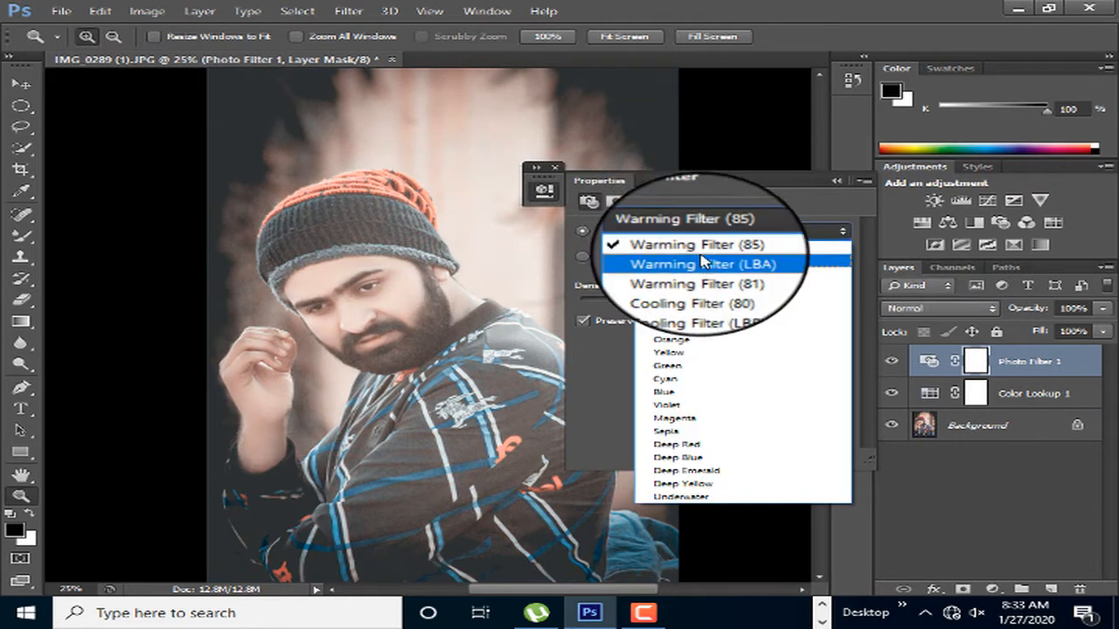
left_click(702, 244)
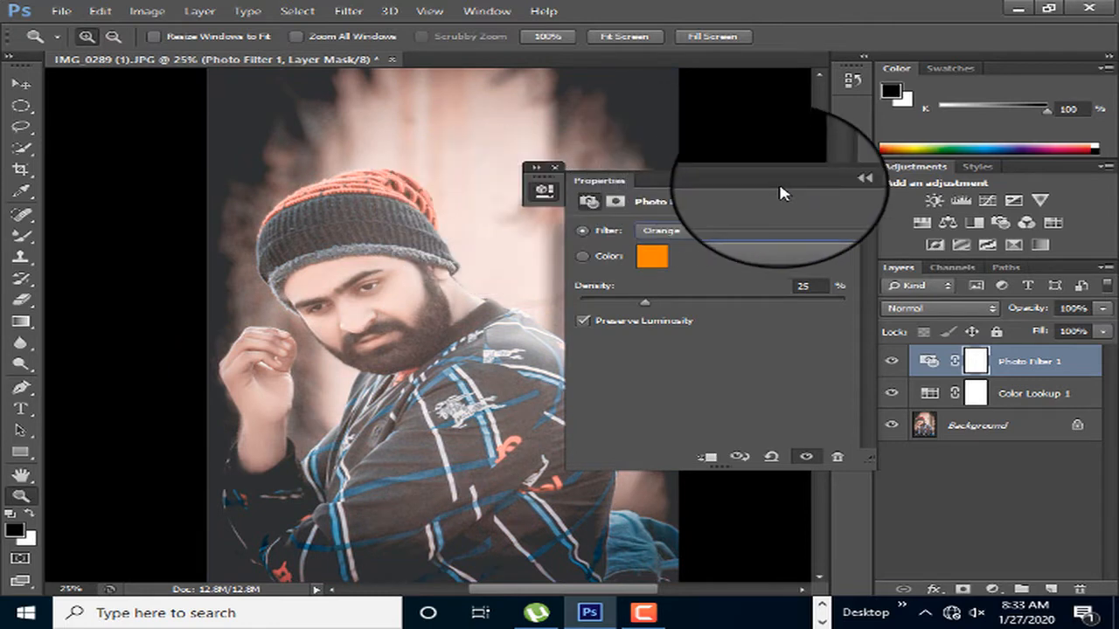
key("Down")
key("Down")
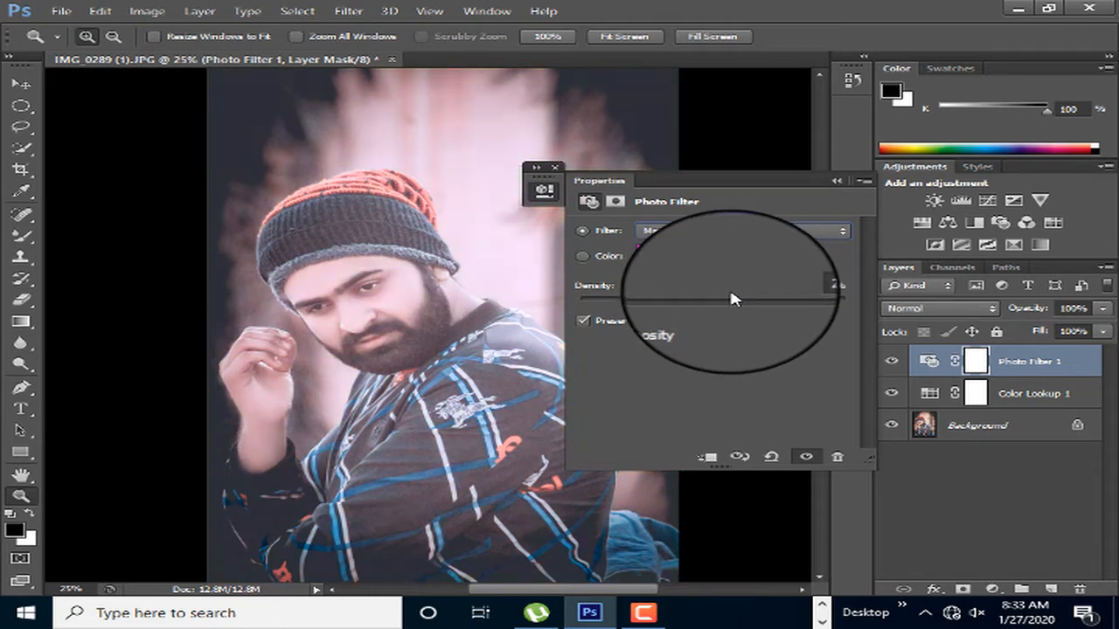
left_click(836, 180)
Review the colour-graded portrait up close and as a whole image.
right_click(412, 213)
left_click(477, 302)
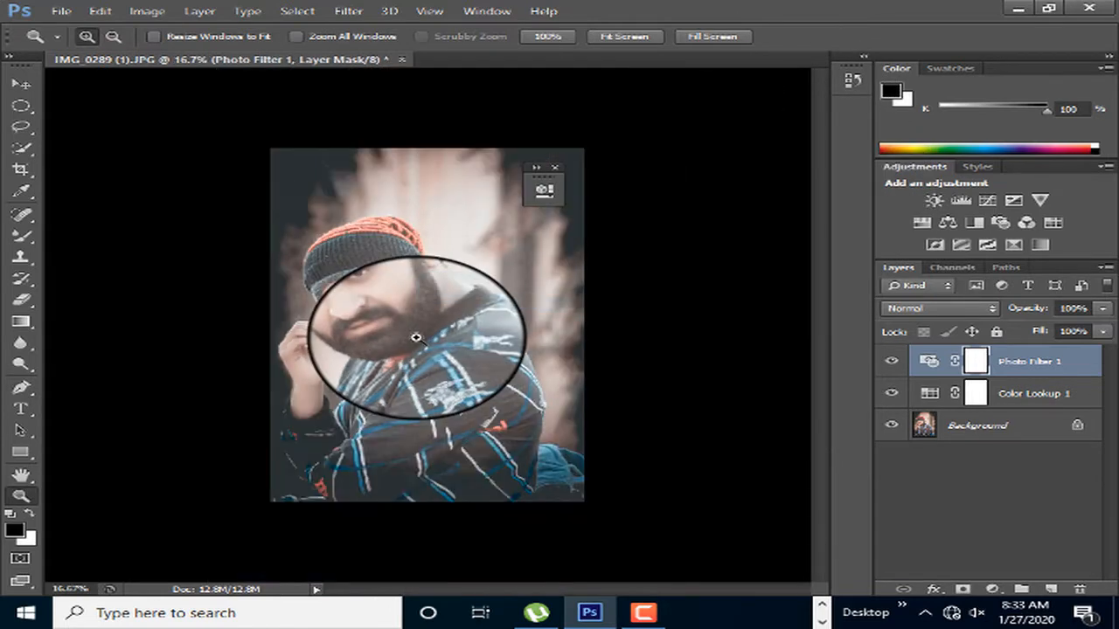
left_click(414, 333)
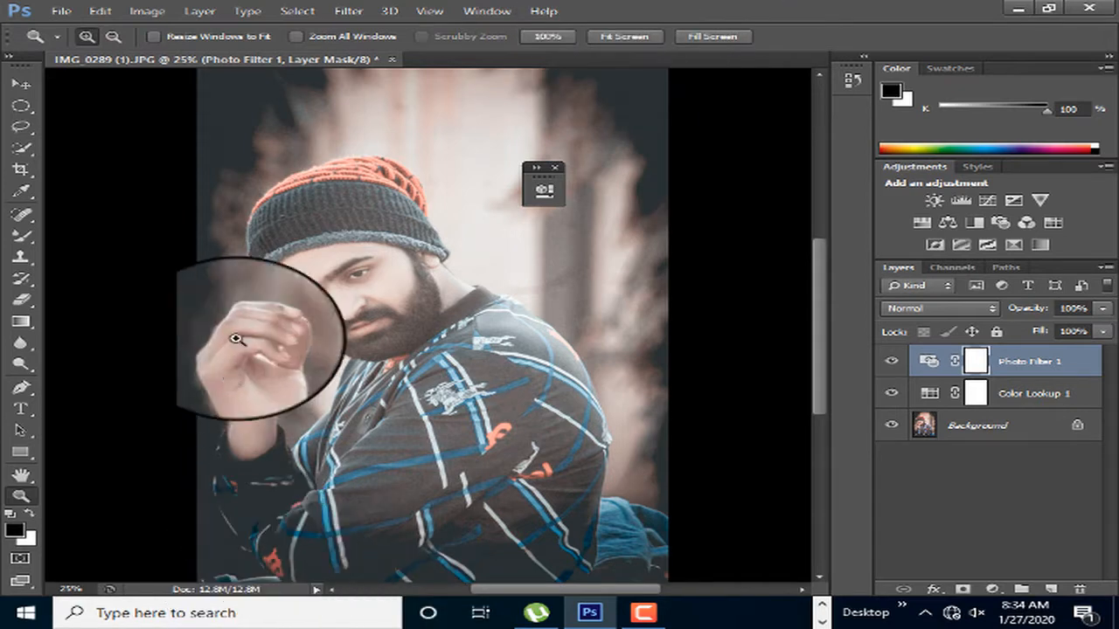
right_click(393, 155)
left_click(433, 208)
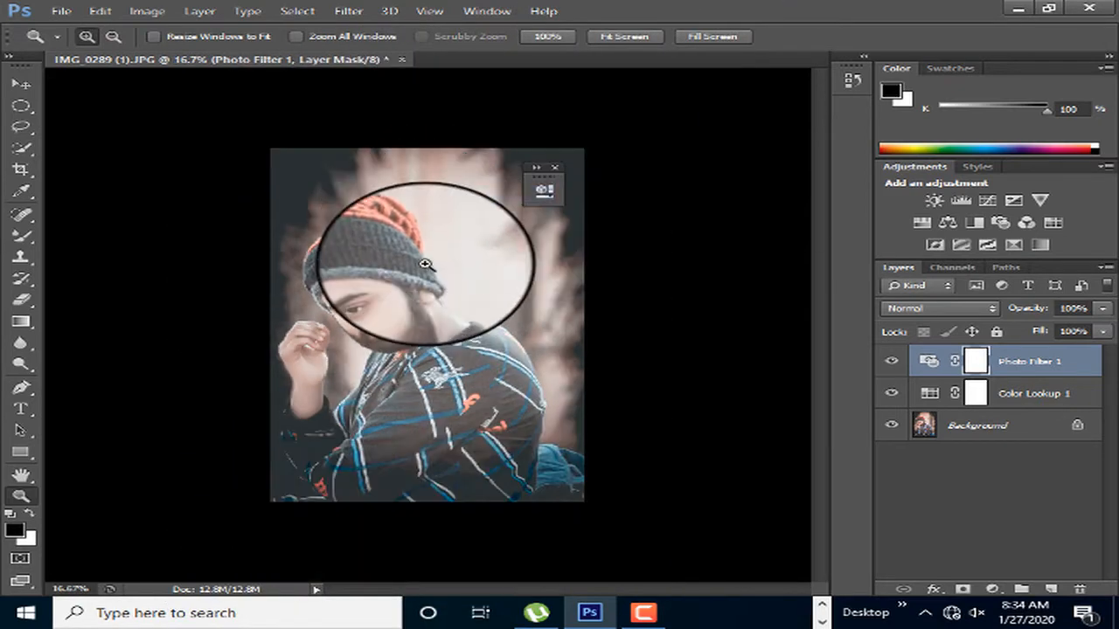
left_click(504, 216)
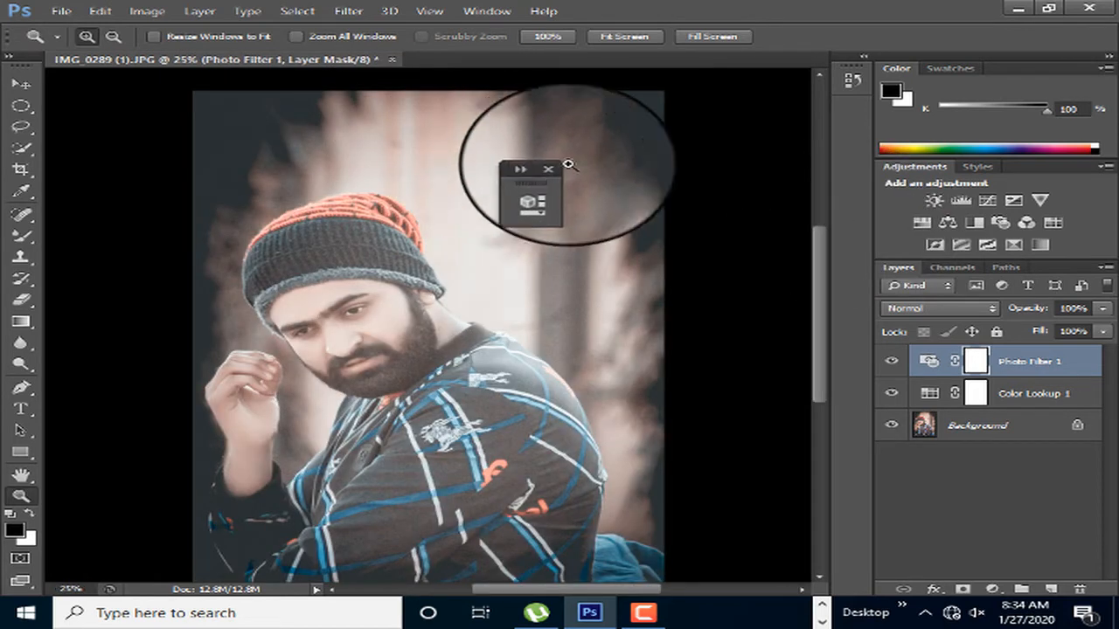
left_click(1052, 222)
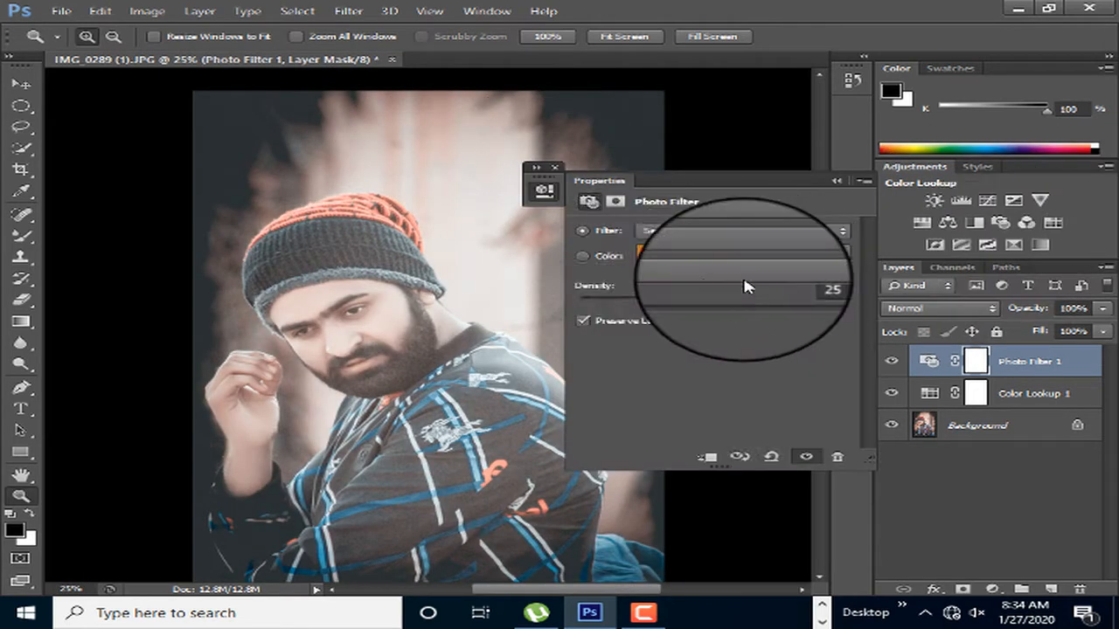
left_click(842, 183)
key("Delete")
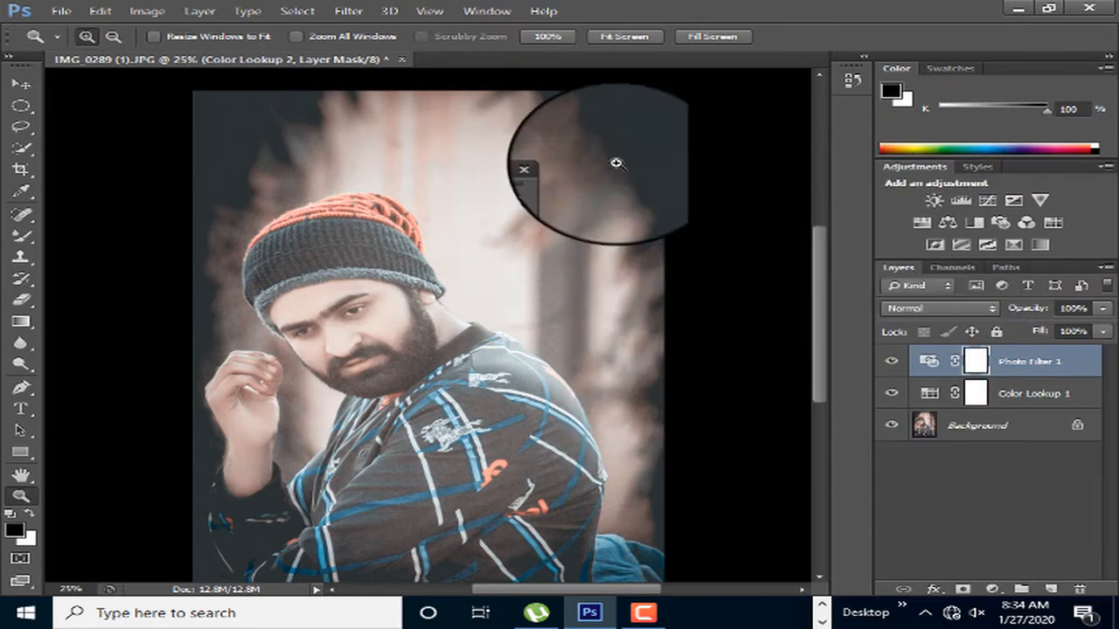
left_click(569, 164)
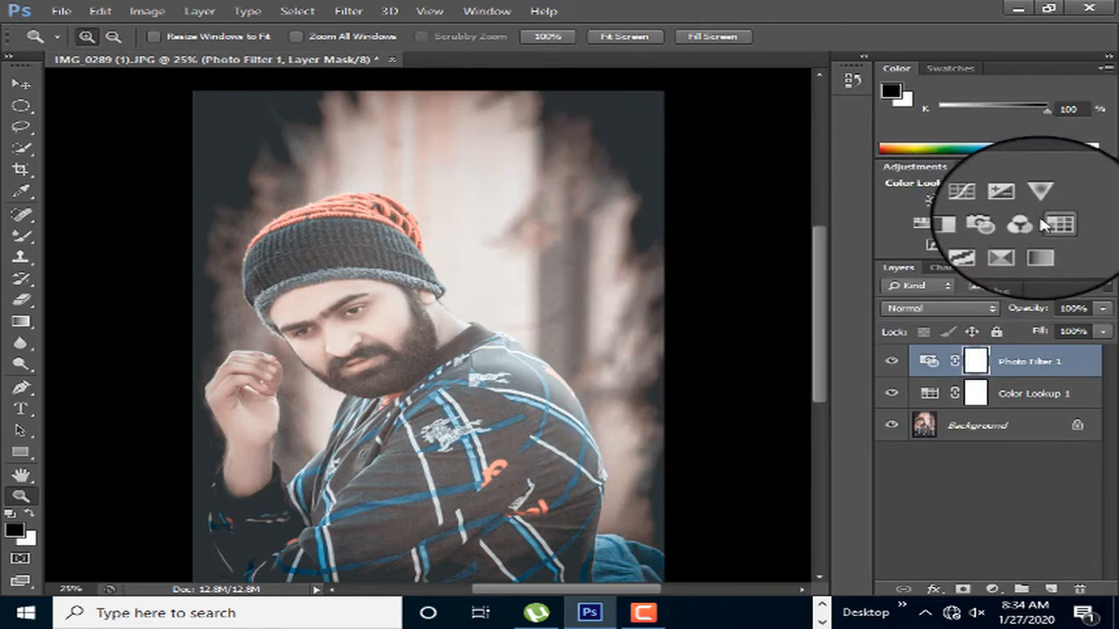
Add a Selective Color adjustment layer and set the Reds to Cyan -22, Magenta +4 and Yellow +30.
left_click(1019, 246)
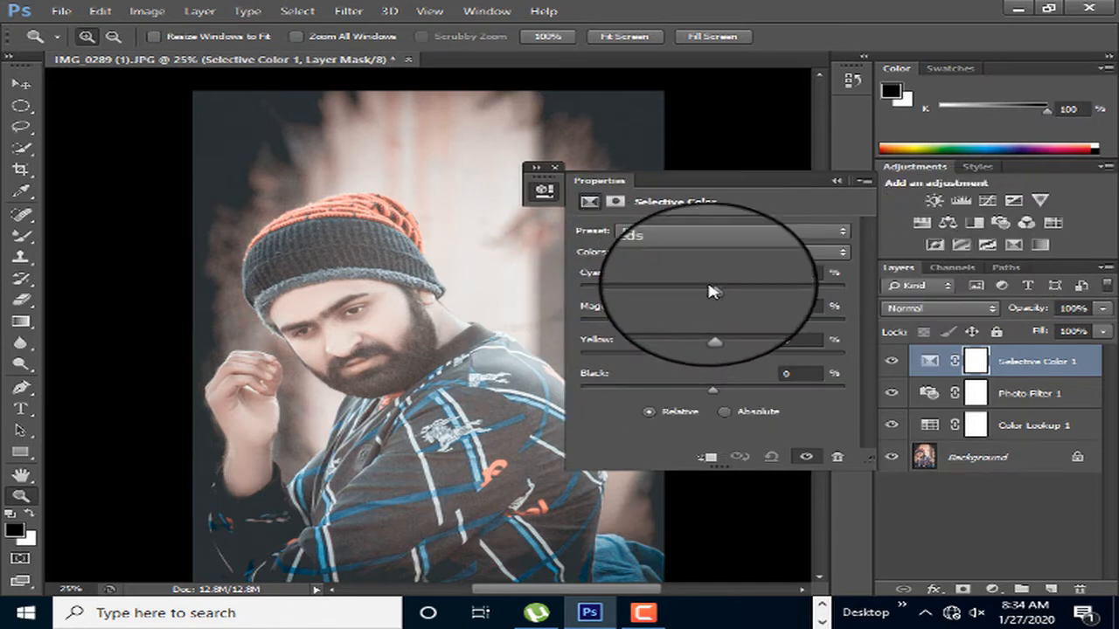
left_click_drag(712, 302, 682, 304)
left_click_drag(708, 367, 753, 367)
mouse_move(712, 326)
left_mouse_down()
mouse_move(680, 328)
mouse_move(715, 330)
left_mouse_up()
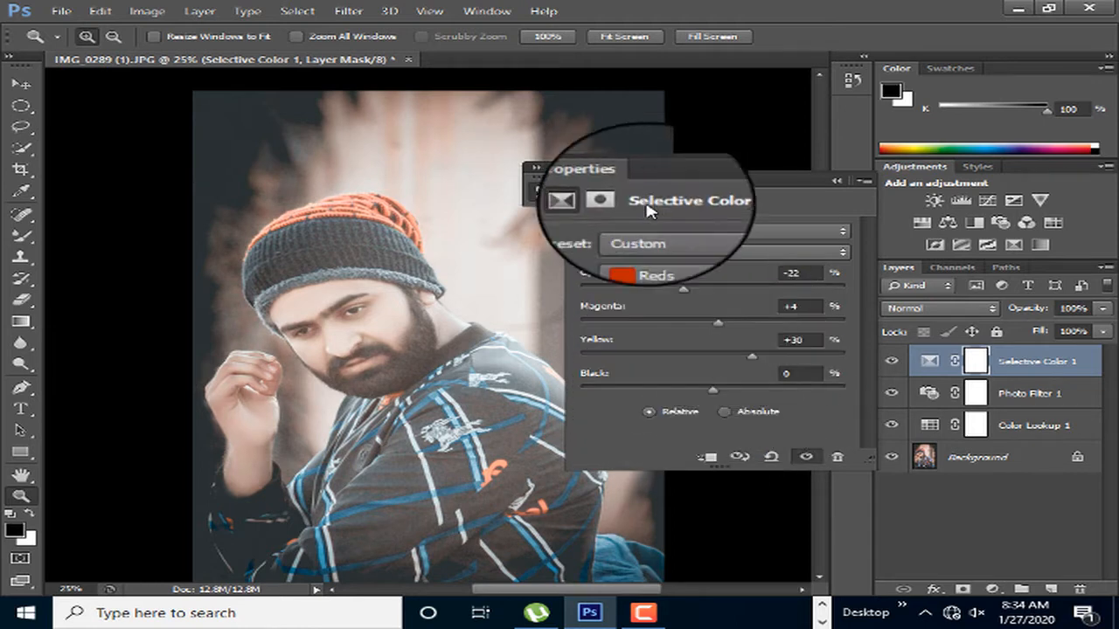
Adjust the Yellows in Selective Color 1 to Cyan -19 and Yellow +3, and lower their Black amount.
left_click(662, 252)
left_click(664, 284)
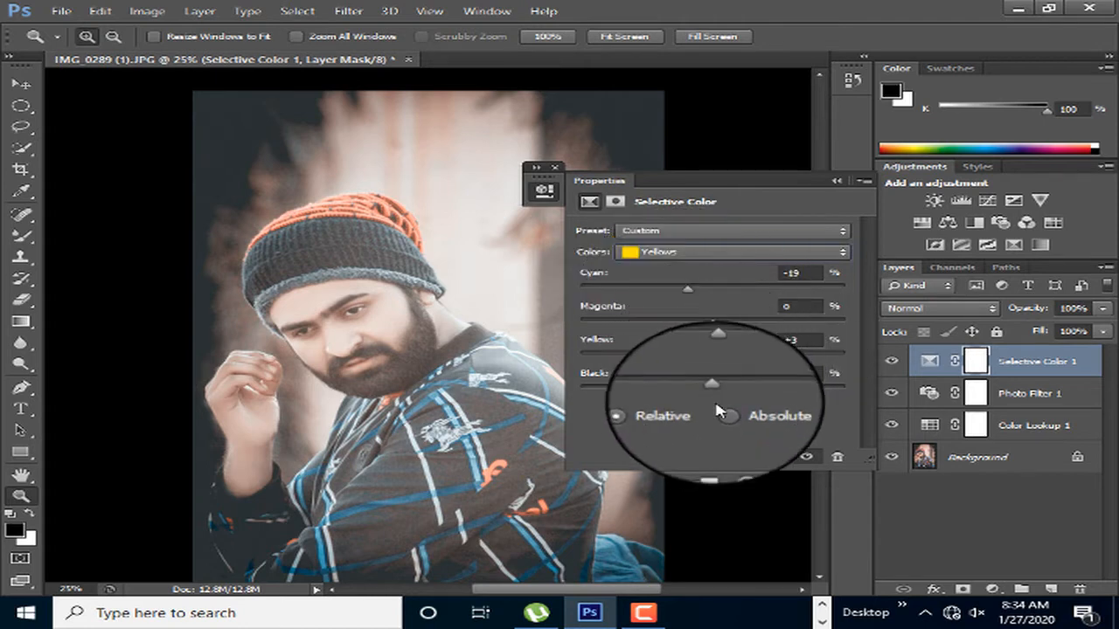
left_click_drag(712, 316, 679, 337)
Raise Black to +55 for the Blacks in Selective Color 1 and collapse the adjustment settings.
left_click(685, 251)
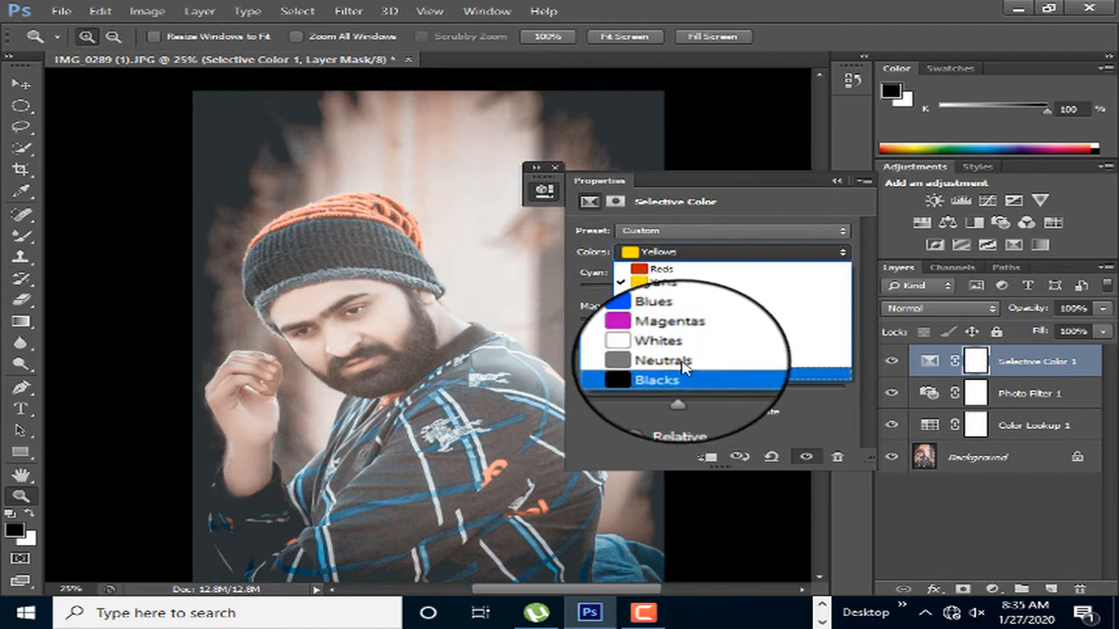
left_click(678, 375)
left_click_drag(751, 392, 780, 408)
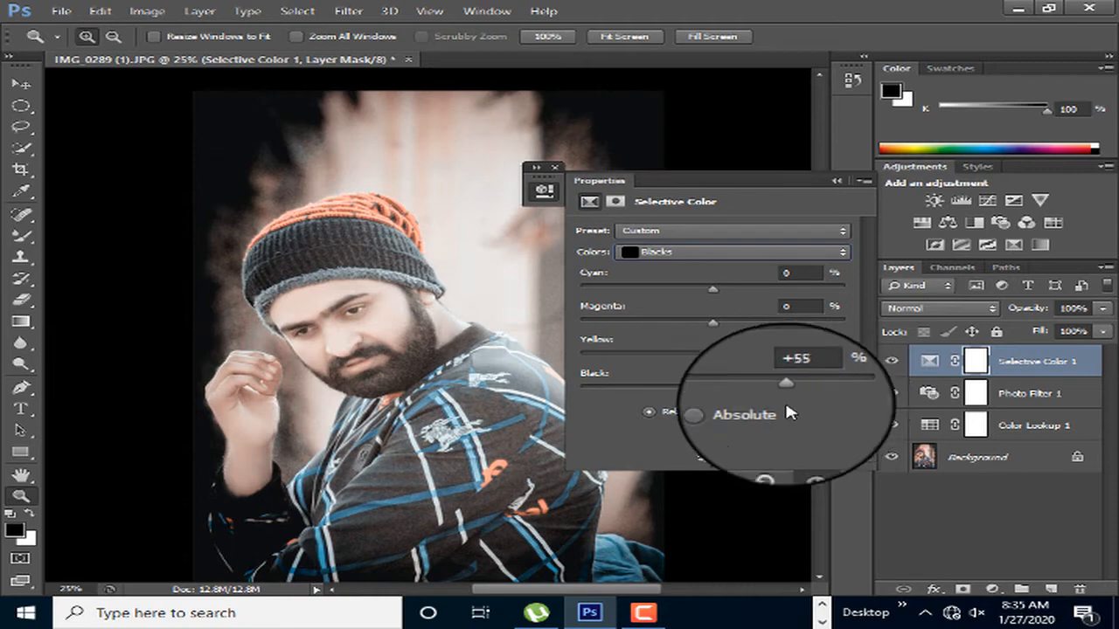
left_click(835, 186)
Paint black with the Brush tool on the Selective Color 1 mask over the background above and beside the head.
right_click(519, 266)
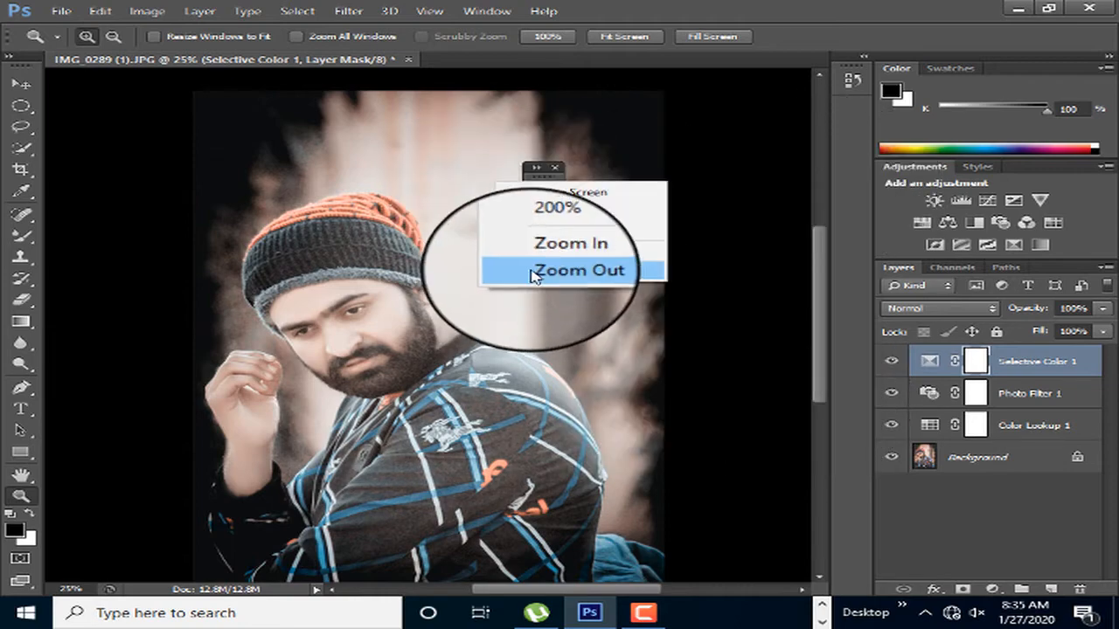
left_click(529, 274)
left_click(429, 327)
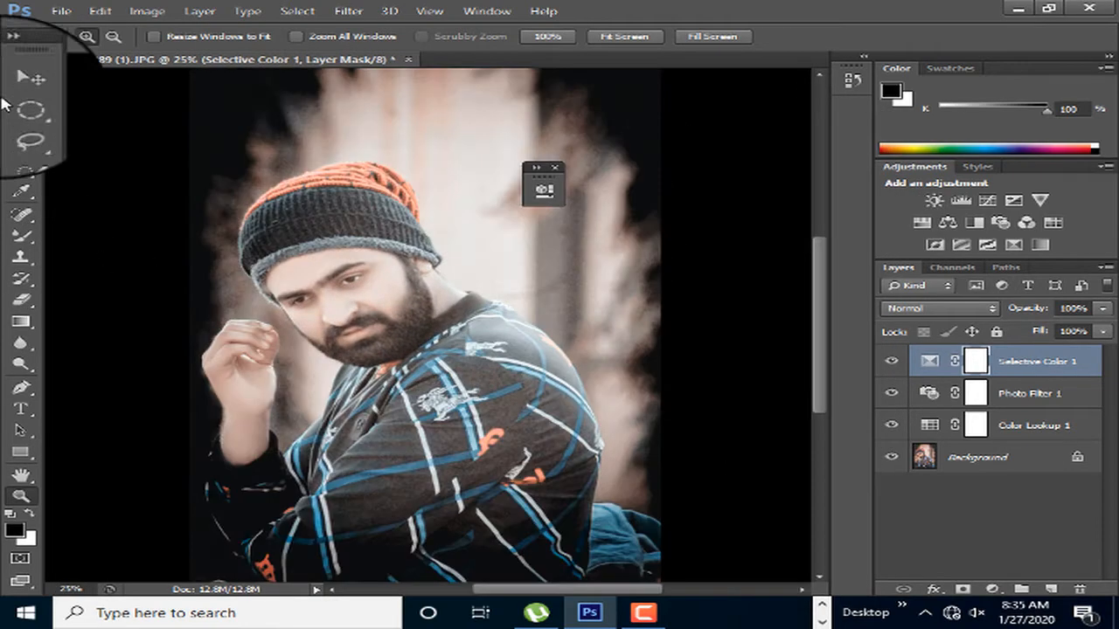
left_click(19, 237)
right_click(10, 237)
left_click(70, 238)
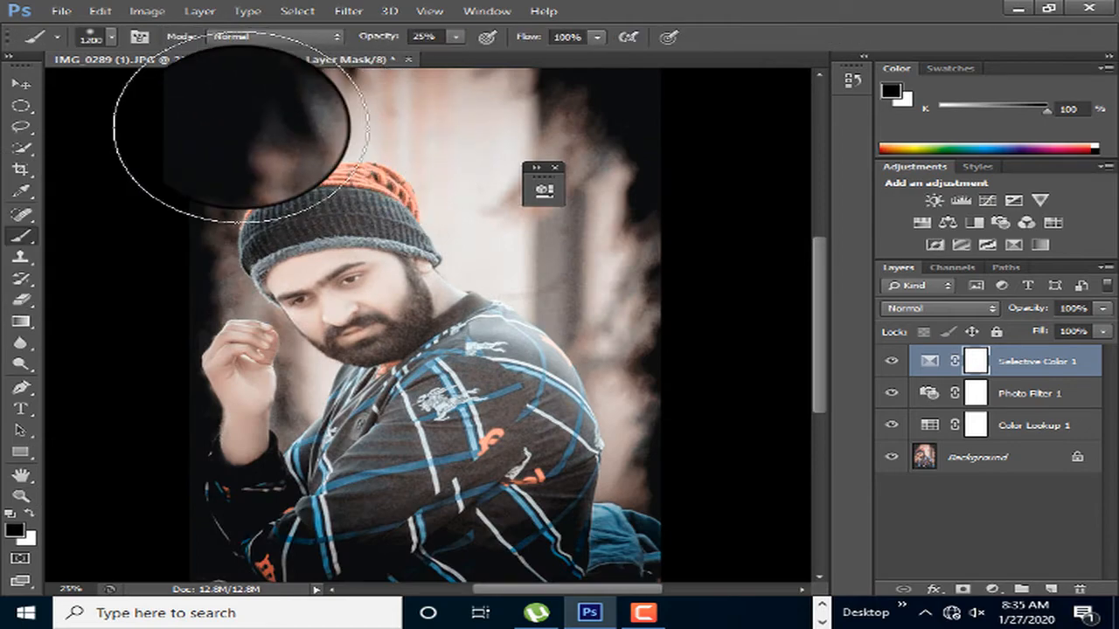
left_click_drag(105, 115, 108, 112)
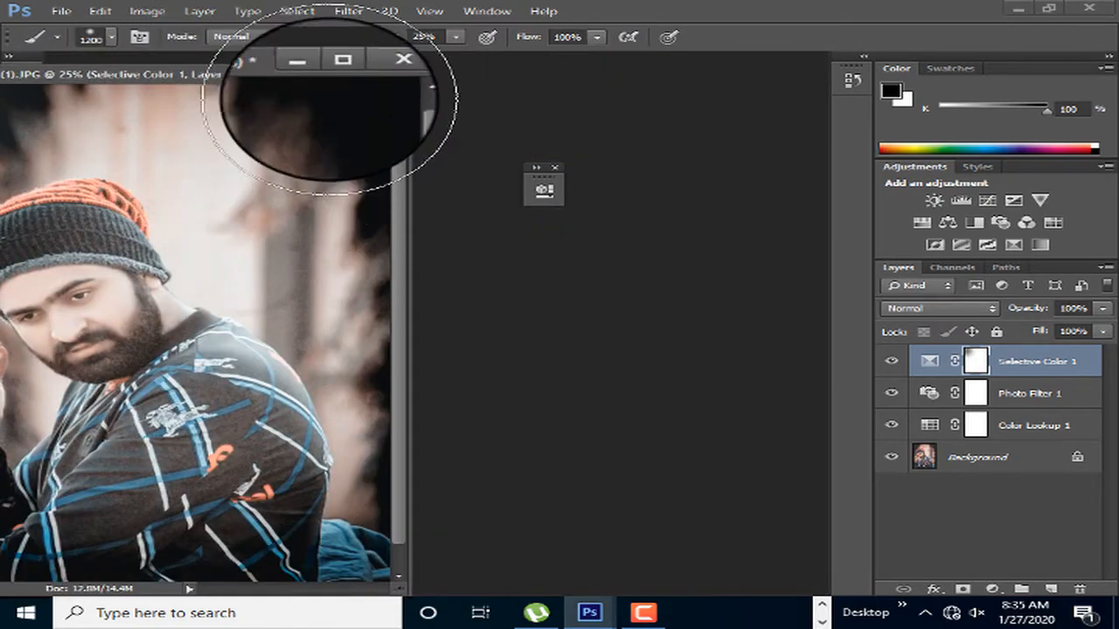
left_click_drag(266, 76, 375, 96)
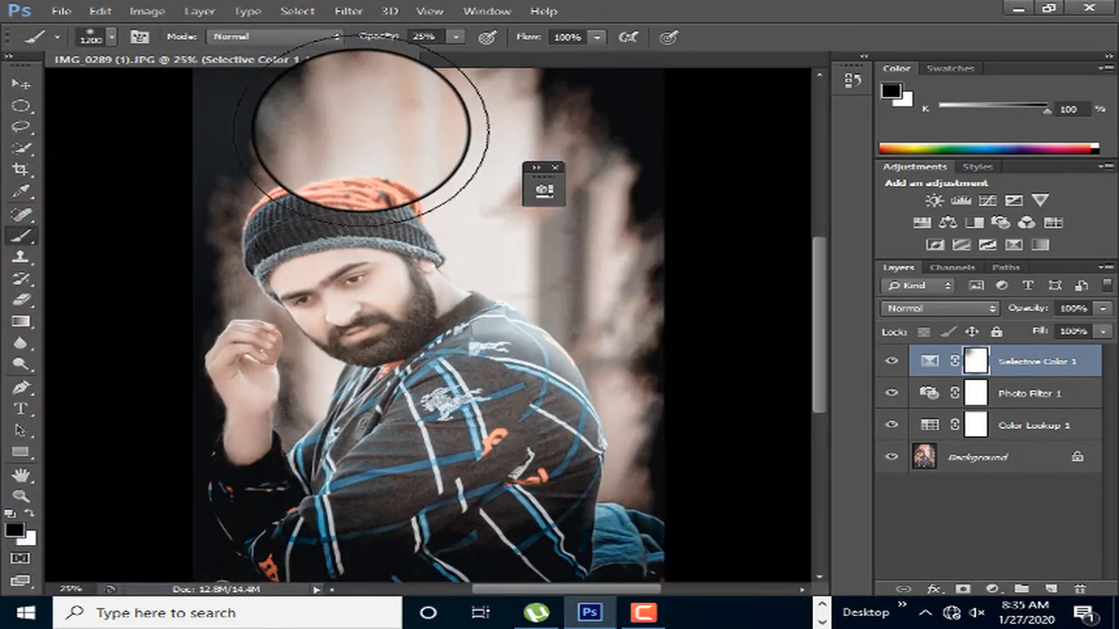
left_click(561, 168)
mouse_move(605, 130)
left_mouse_down()
mouse_move(607, 317)
mouse_move(596, 334)
left_mouse_up()
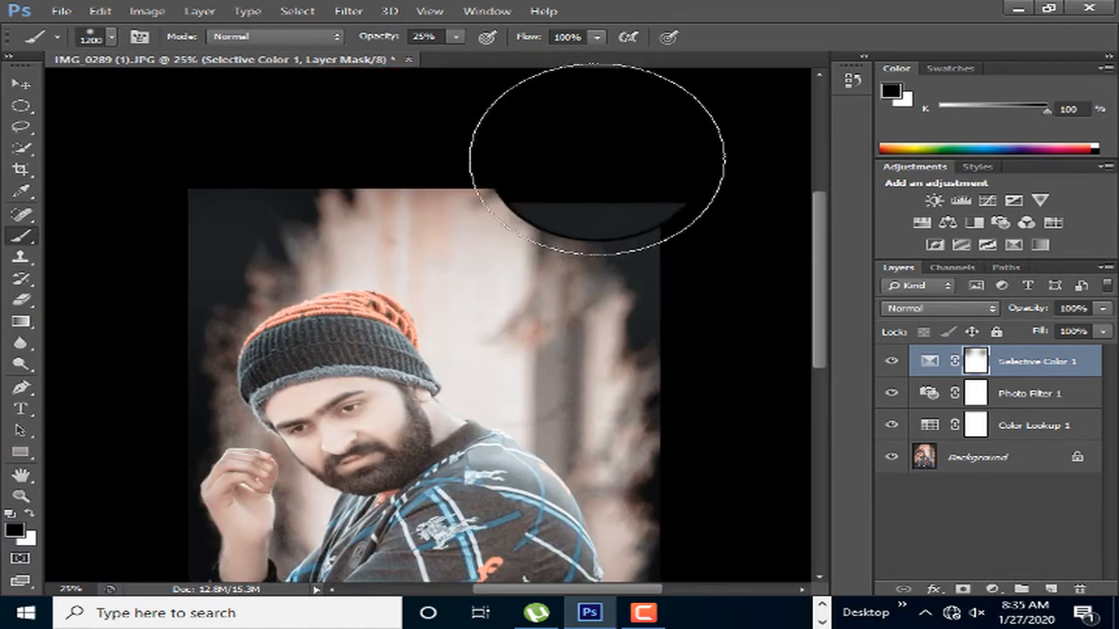
mouse_move(190, 312)
left_mouse_down()
mouse_move(219, 238)
mouse_move(329, 187)
mouse_move(206, 282)
mouse_move(210, 241)
mouse_move(544, 14)
mouse_move(527, 208)
left_mouse_up()
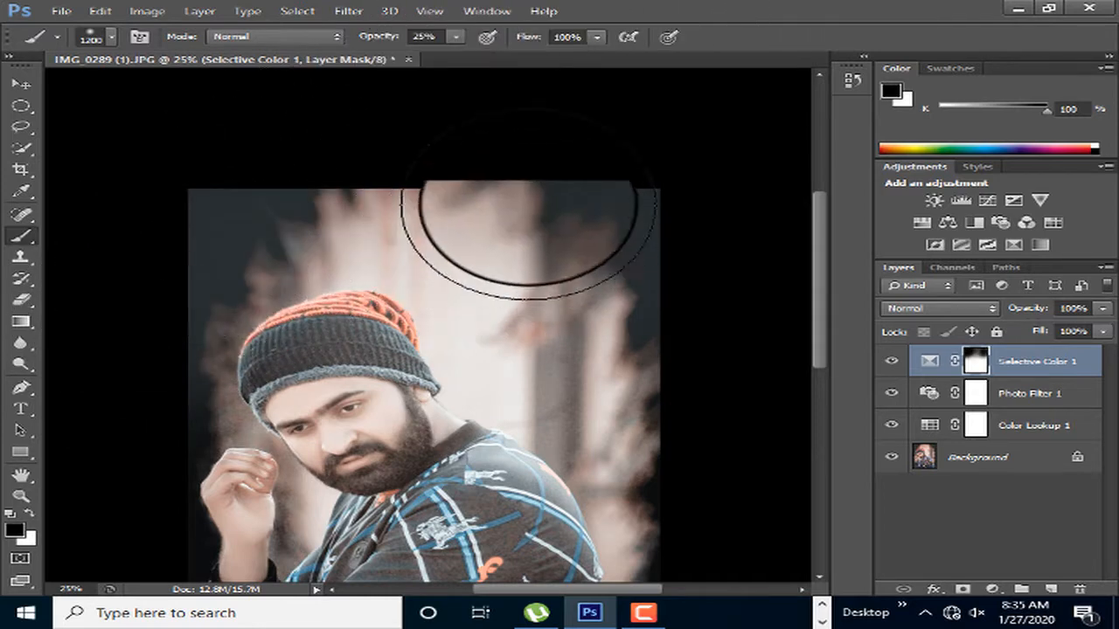
left_click_drag(658, 133, 690, 347)
Extend the black painting on the Selective Color 1 mask along the portrait's sides, lower area and upper corners.
left_click_drag(672, 421, 647, 257)
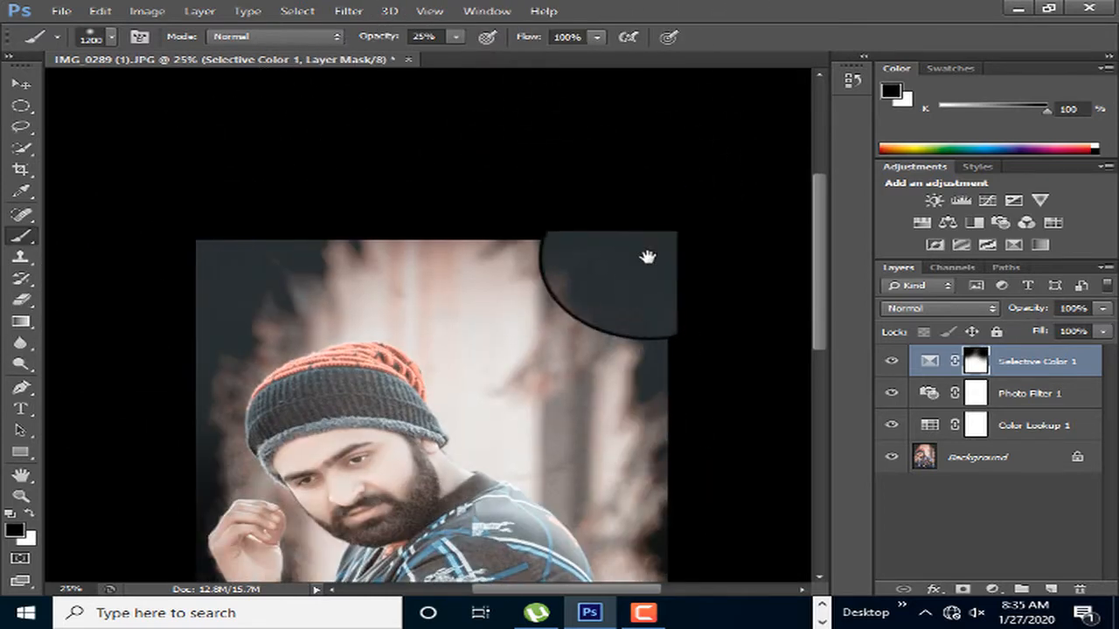
left_click_drag(650, 559, 571, 298)
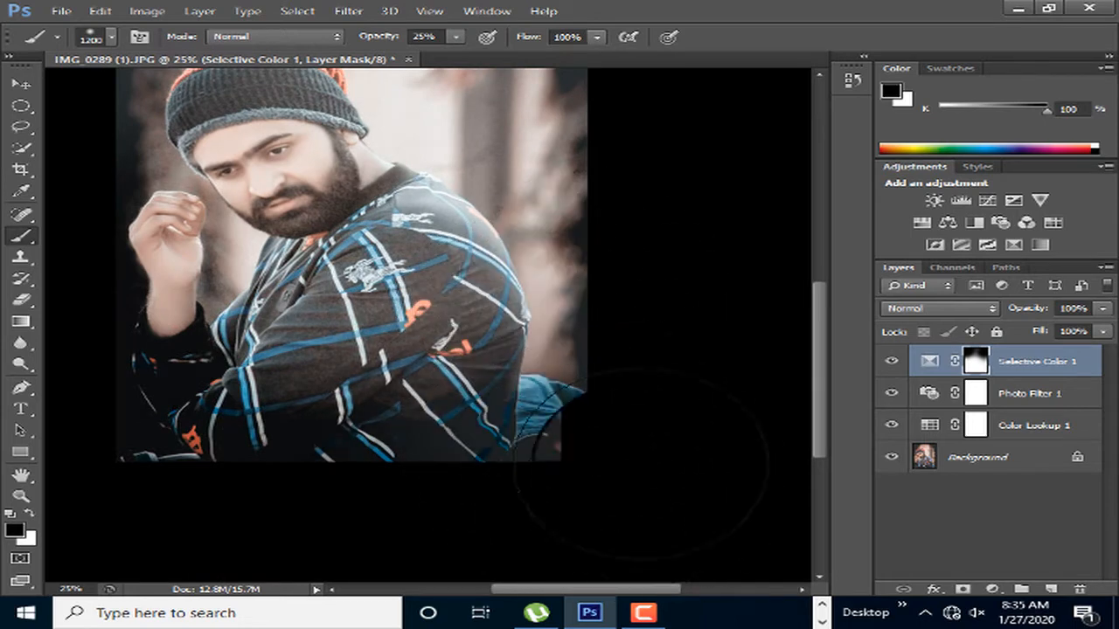
left_click(19, 364)
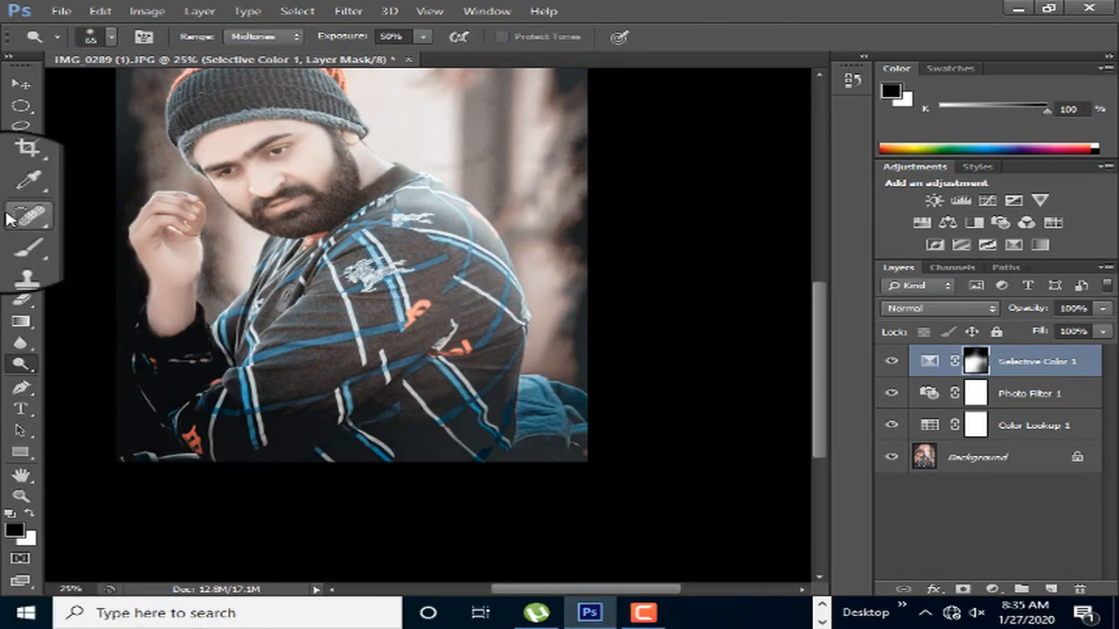
left_click(20, 234)
mouse_move(110, 335)
left_mouse_down()
mouse_move(125, 359)
mouse_move(185, 328)
mouse_move(165, 328)
mouse_move(131, 385)
mouse_move(137, 505)
mouse_move(87, 376)
mouse_move(162, 410)
mouse_move(153, 346)
mouse_move(109, 331)
mouse_move(164, 454)
mouse_move(184, 378)
mouse_move(147, 321)
mouse_move(166, 391)
mouse_move(208, 387)
mouse_move(205, 304)
mouse_move(508, 388)
mouse_move(554, 431)
mouse_move(408, 465)
mouse_move(387, 420)
mouse_move(479, 360)
left_mouse_up()
left_click_drag(514, 259, 696, 502)
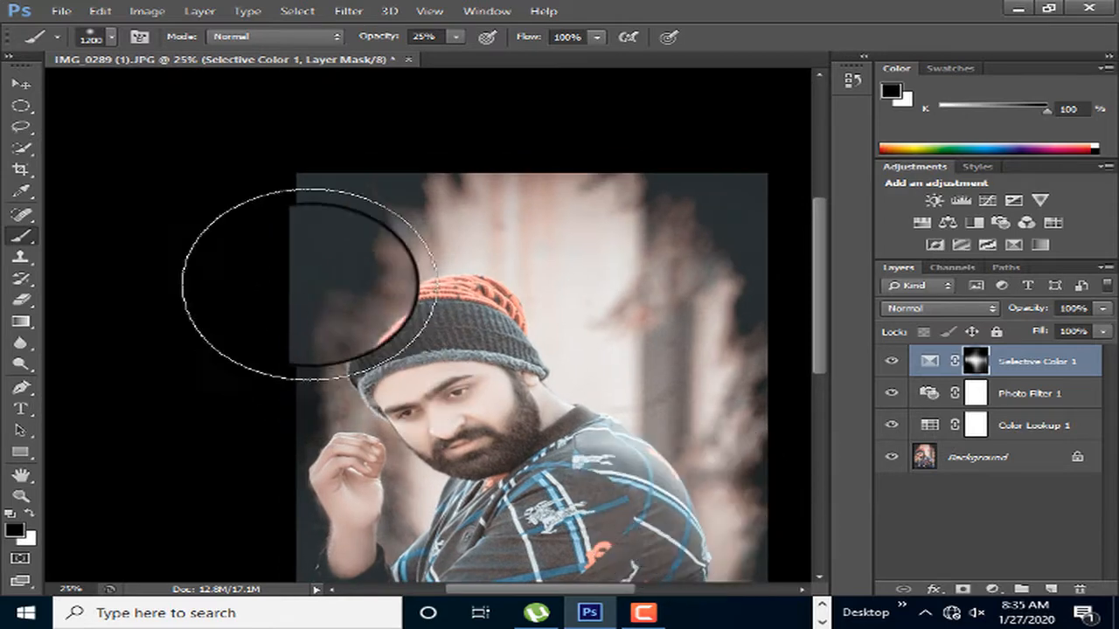
mouse_move(307, 284)
left_mouse_down()
mouse_move(232, 310)
mouse_move(254, 240)
mouse_move(537, 137)
mouse_move(624, 187)
mouse_move(737, 224)
mouse_move(747, 365)
mouse_move(791, 120)
mouse_move(747, 235)
left_mouse_up()
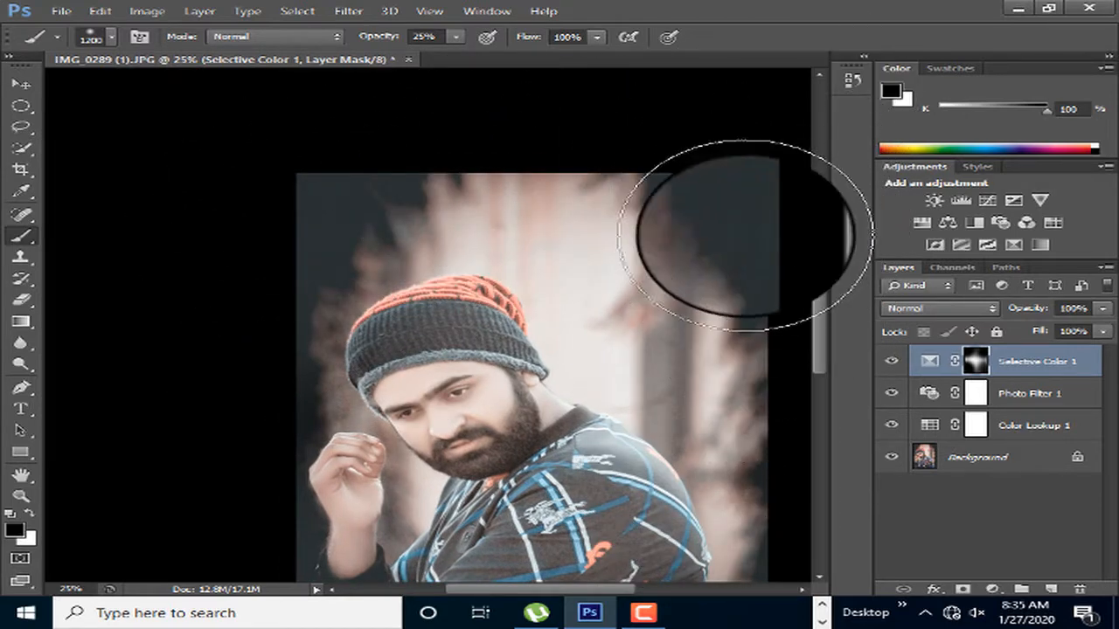
Add a second Selective Color adjustment layer, set the Whites to Cyan +98 and Yellow +38, and collapse its settings.
left_click(19, 496)
right_click(437, 229)
left_click(454, 237)
right_click(429, 191)
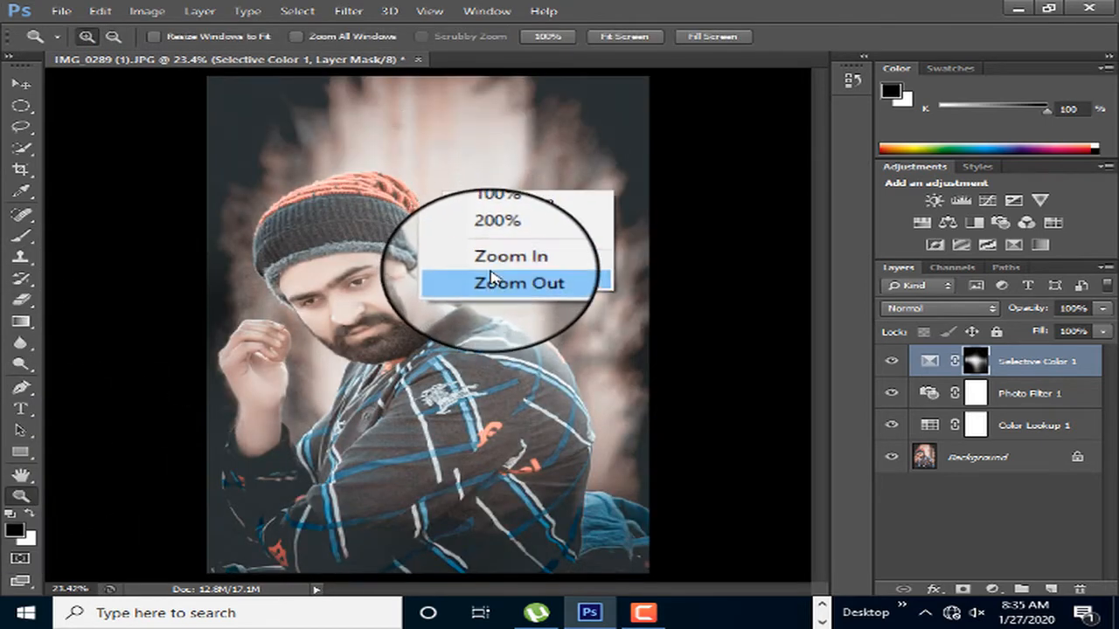
left_click(494, 280)
left_click(470, 305)
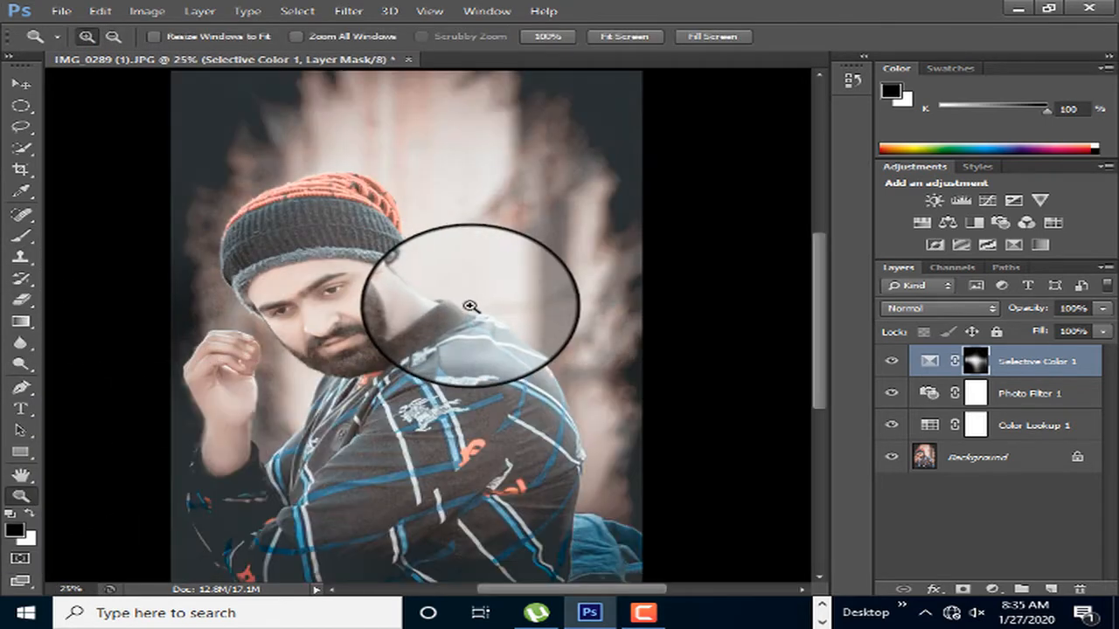
left_click(1041, 245)
left_click(745, 254)
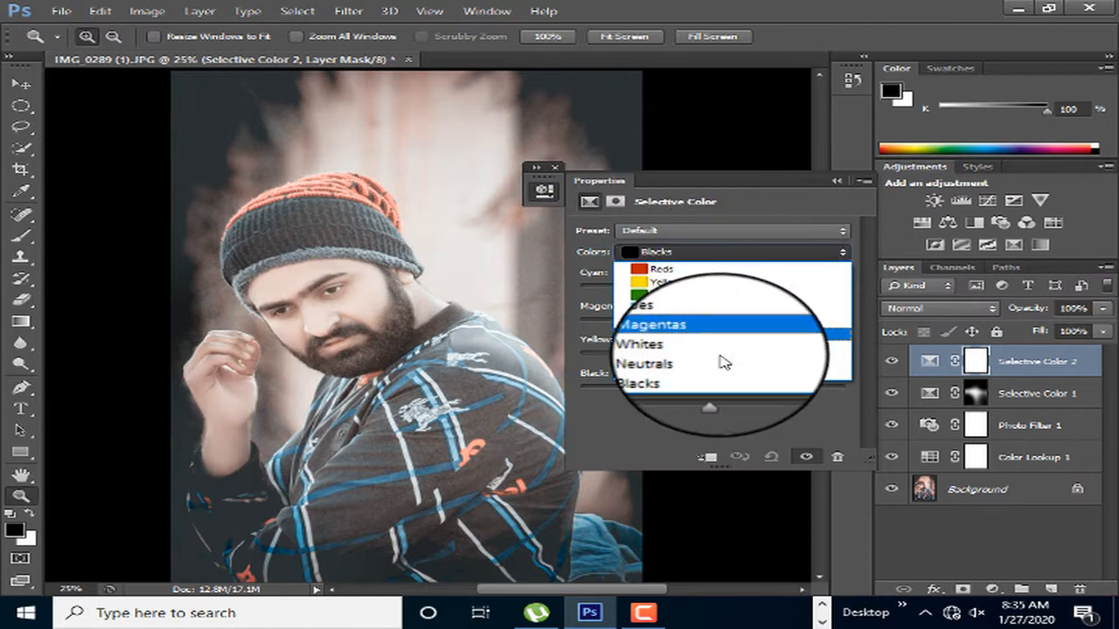
left_click(719, 349)
left_click_drag(713, 294, 842, 300)
mouse_move(715, 327)
left_mouse_down()
mouse_move(760, 330)
mouse_move(697, 335)
mouse_move(708, 336)
left_mouse_up()
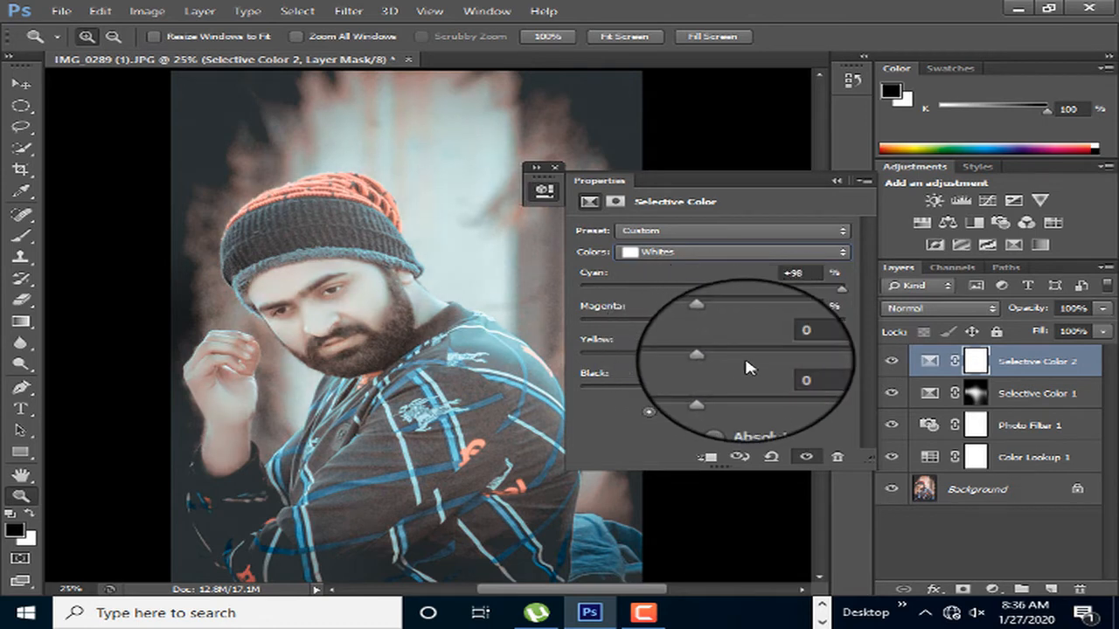
left_click_drag(733, 359, 764, 368)
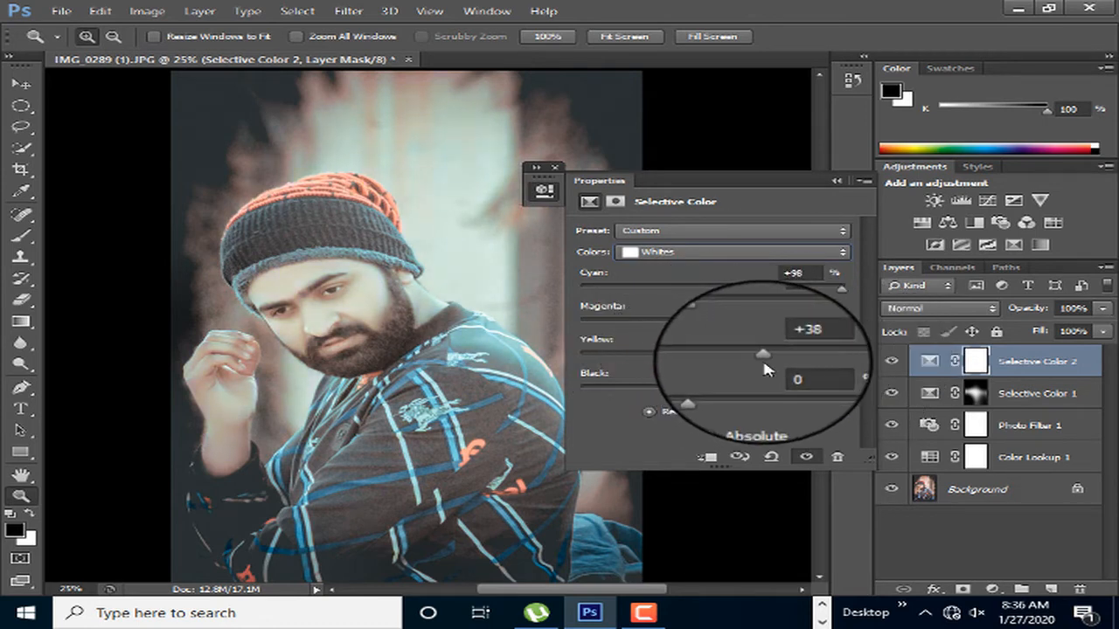
left_click(838, 180)
Brush black over the face area on the Selective Color 2 mask to remove the tint from the skin.
left_click(17, 236)
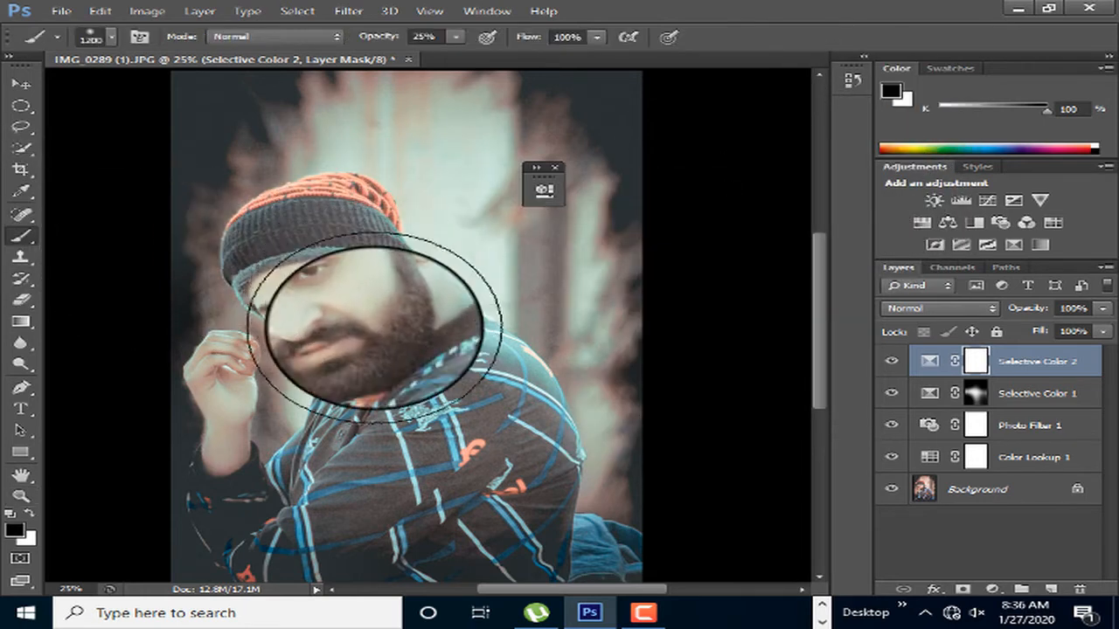
mouse_move(350, 324)
left_mouse_down()
mouse_move(314, 329)
mouse_move(320, 345)
mouse_move(295, 408)
left_mouse_up()
key("ctrl+z")
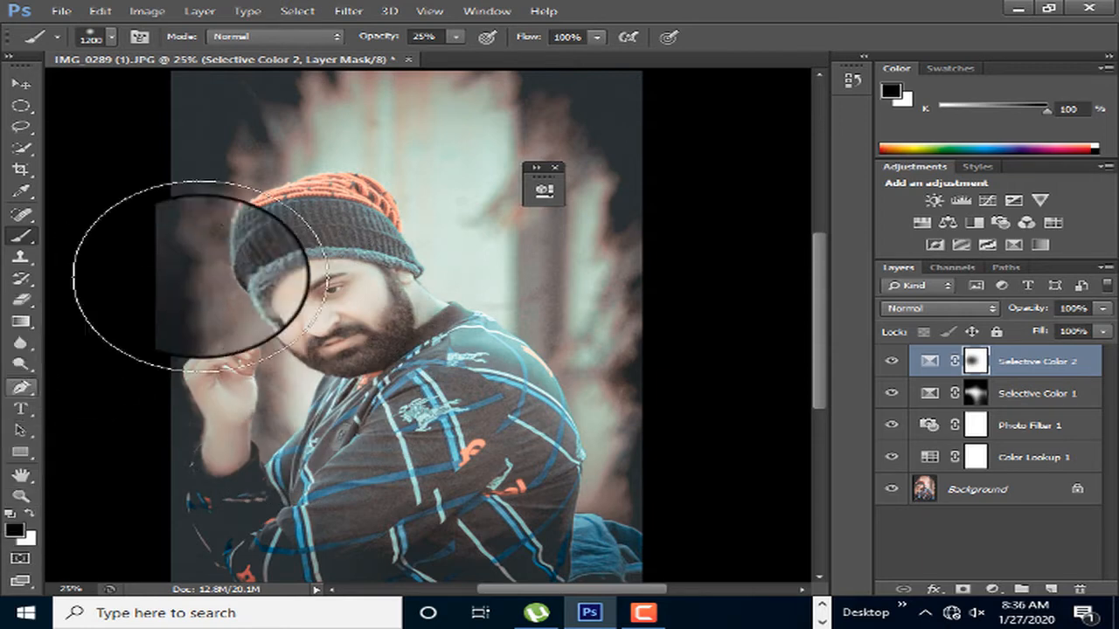
Review the finished colour grade on the whole portrait and at closer range.
left_click(20, 494)
right_click(422, 236)
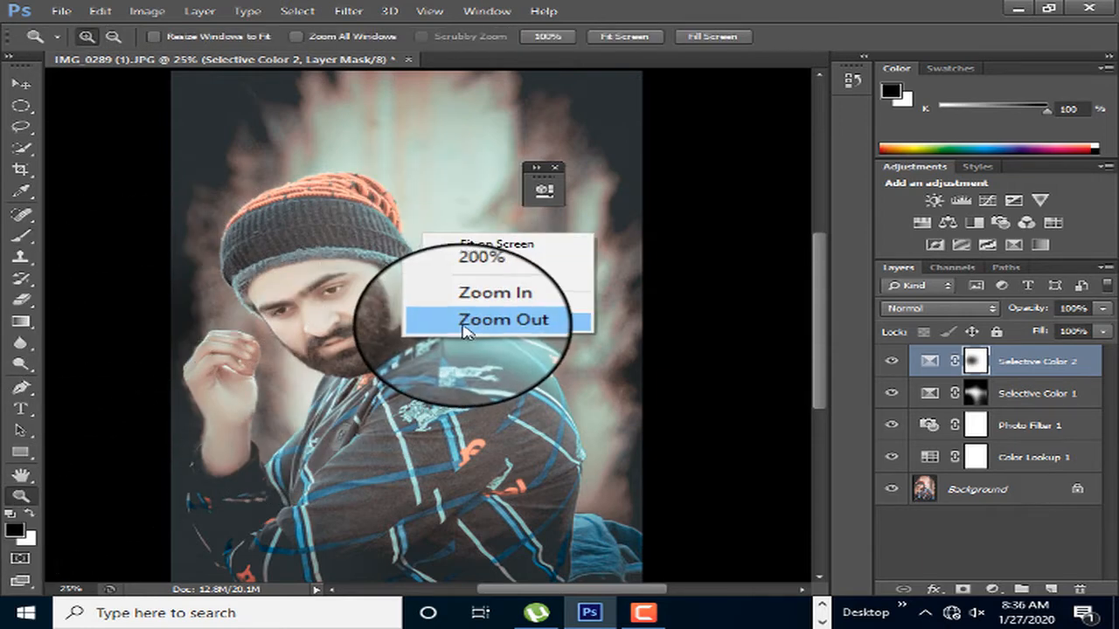
left_click(461, 326)
right_click(422, 249)
left_click(467, 339)
left_click(458, 343)
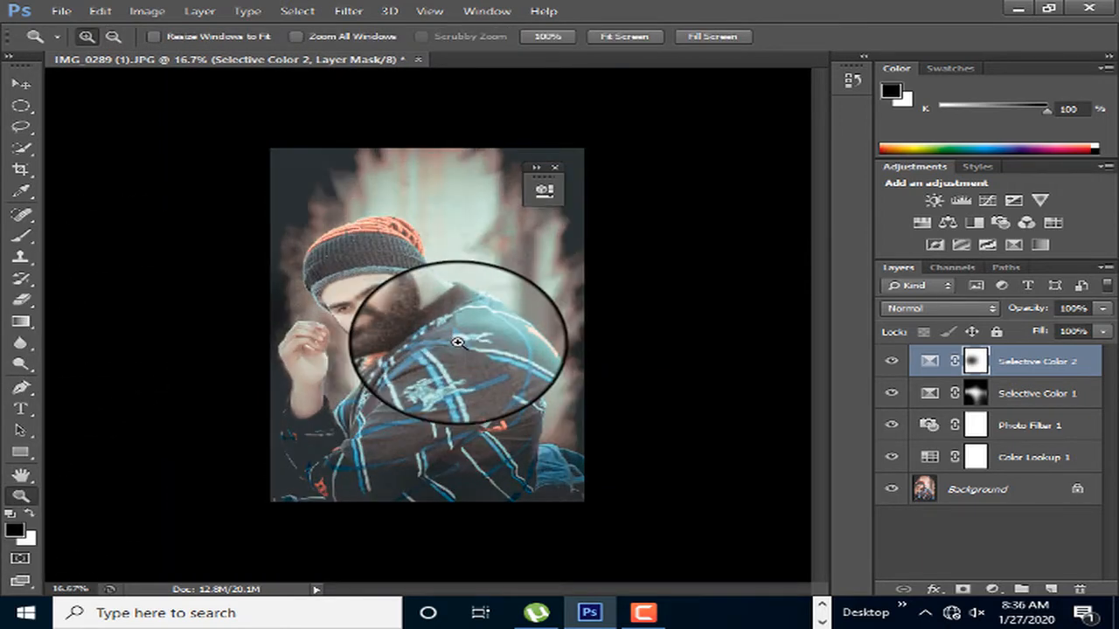
left_click(457, 343)
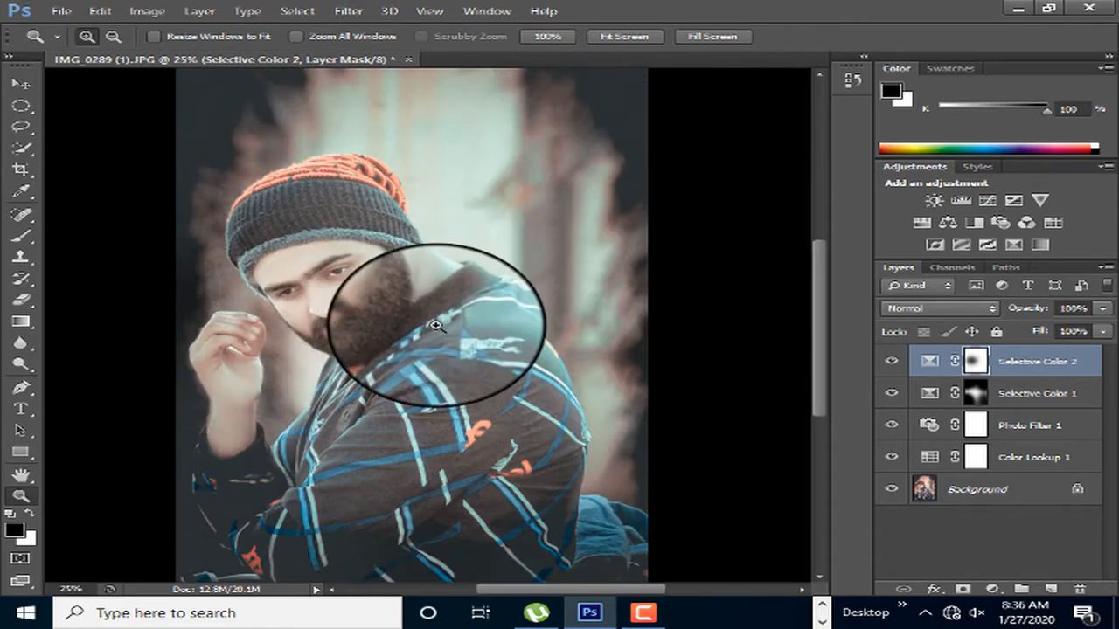
Save the portrait as the JPEG IMG_0289 (1).jpg on drive G:, replacing the existing file, at Maximum quality 12.
key("ctrl+shift+s")
left_click(624, 392)
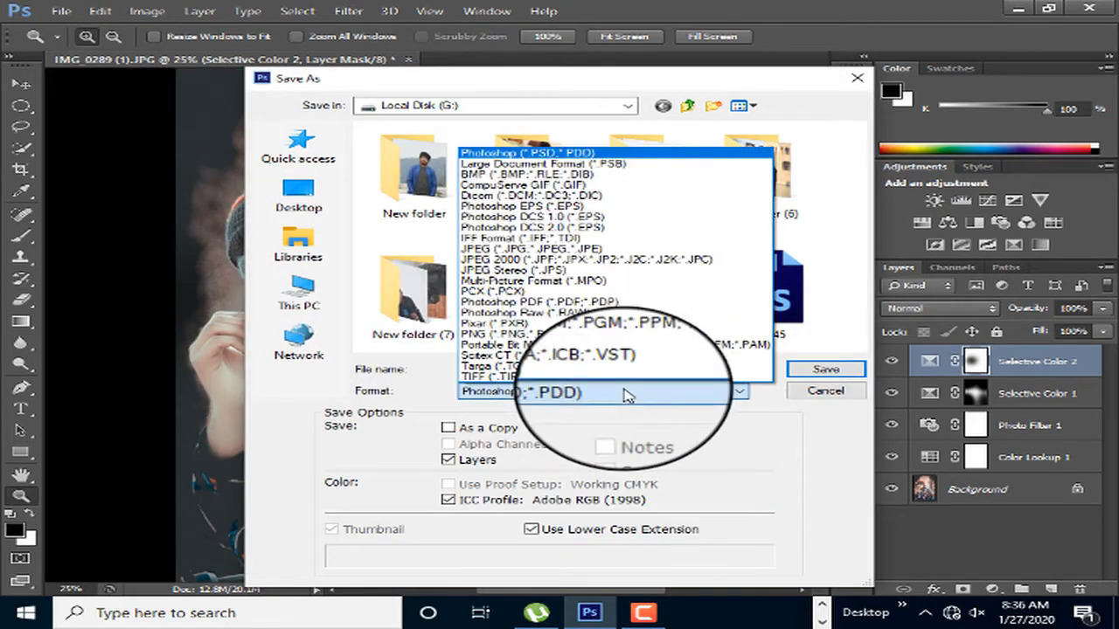
left_click(590, 251)
left_click(825, 369)
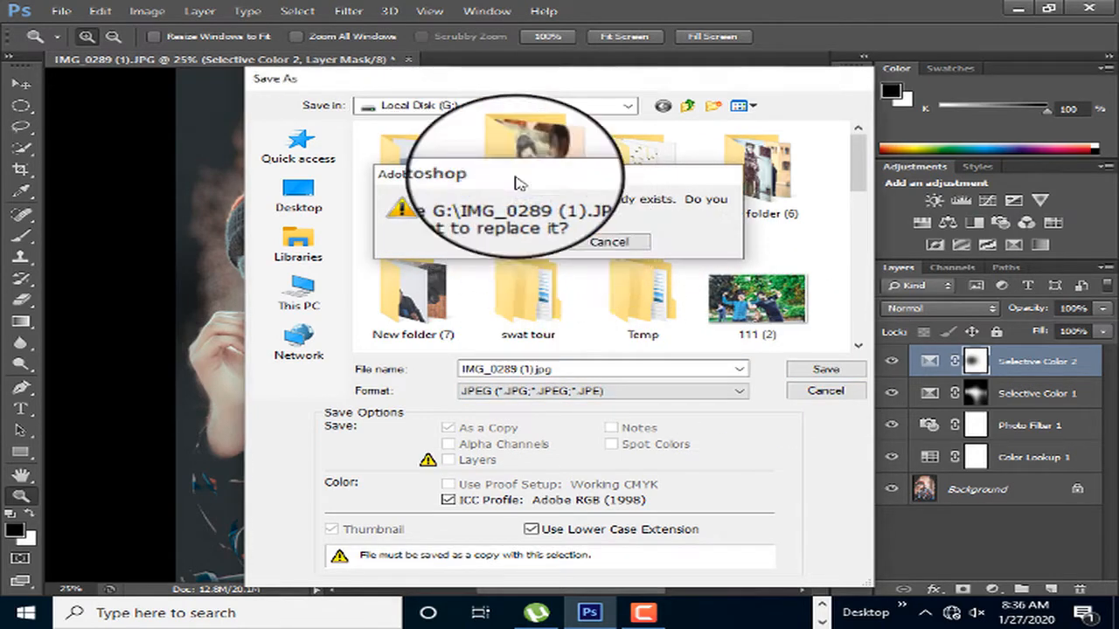
key("Return")
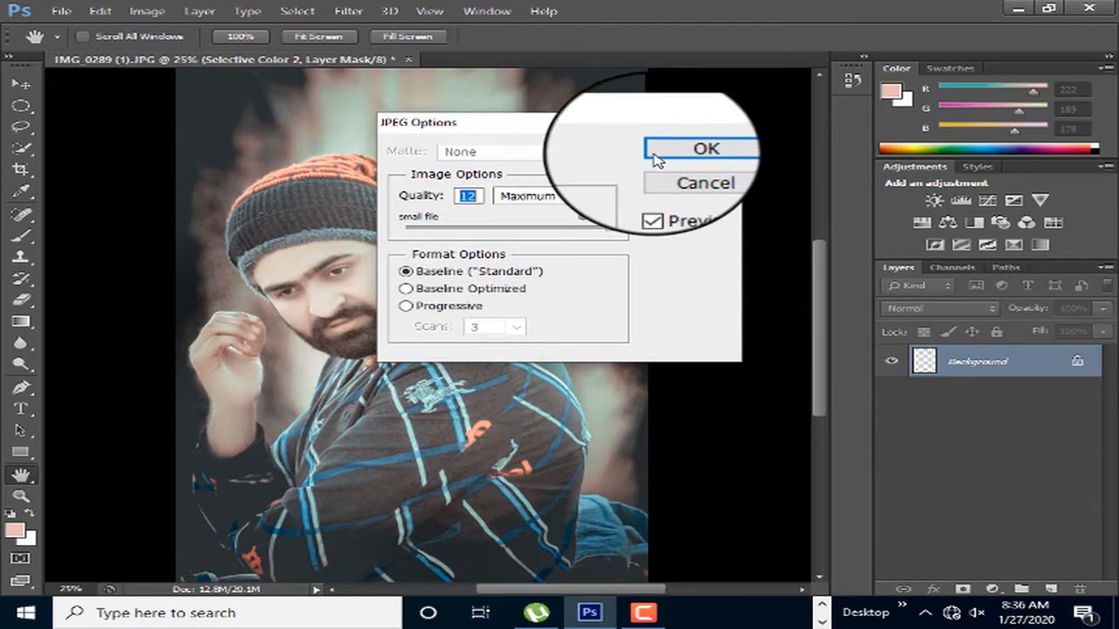
left_click(657, 156)
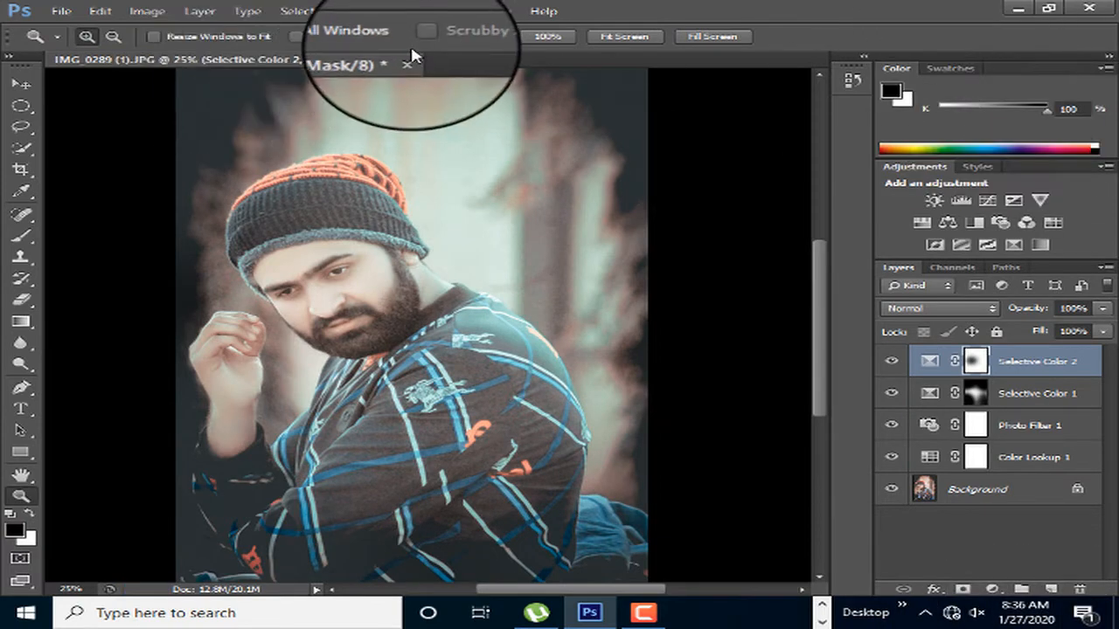
Close the layered portrait without saving and reopen the saved IMG_0289 (1).JPG in Camera Raw.
left_click(407, 62)
left_click(594, 241)
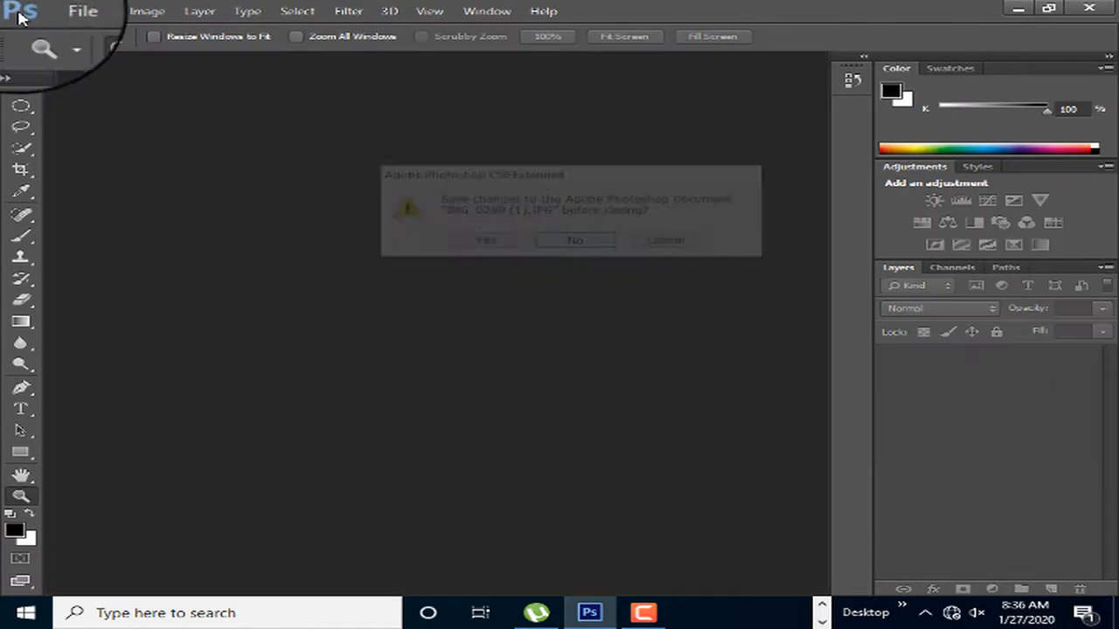
left_click(101, 11)
mouse_move(61, 11)
left_click(87, 45)
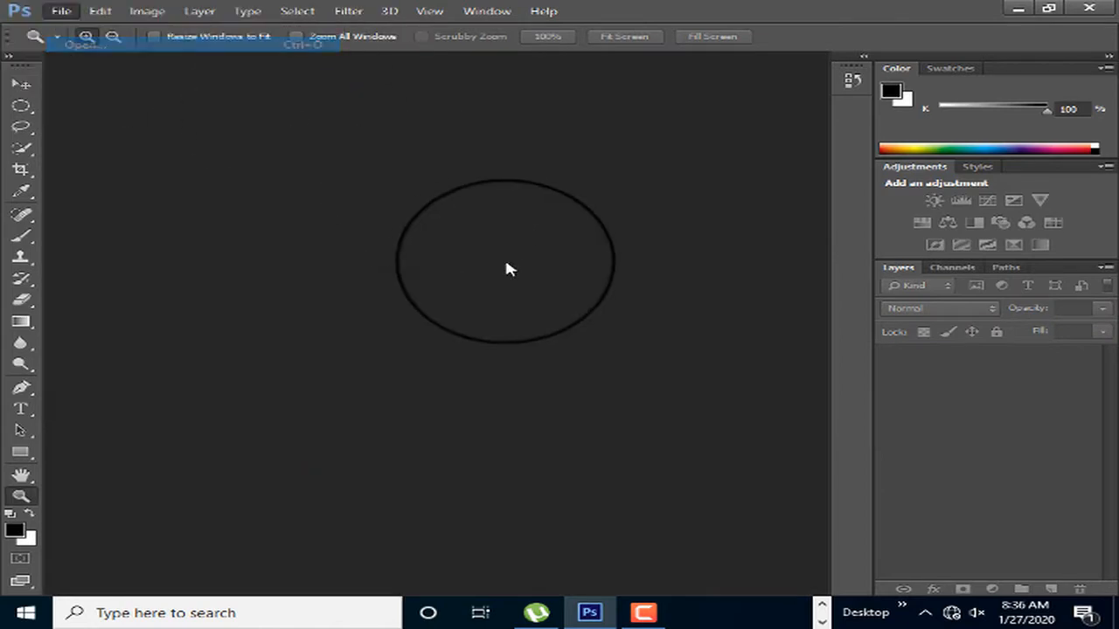
left_click_drag(845, 210, 855, 392)
double_click(622, 268)
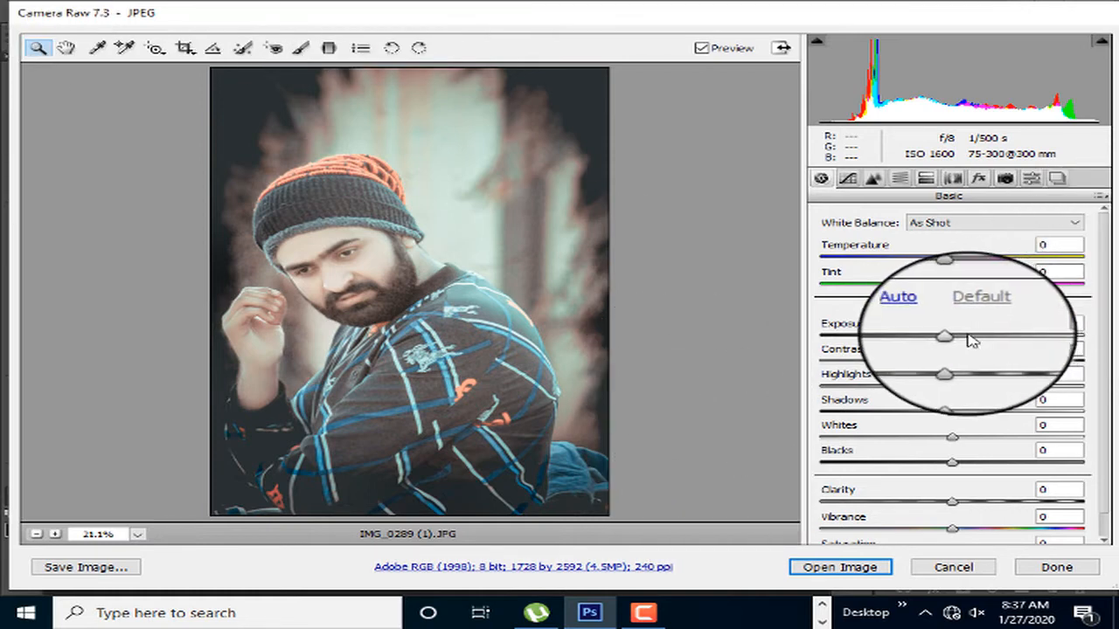
Set Camera Raw Exposure to +0.50, Highlights -3, Shadows -21, Whites +14 and Blacks -33.
mouse_move(960, 343)
left_mouse_down()
mouse_move(964, 332)
mouse_move(969, 350)
left_mouse_up()
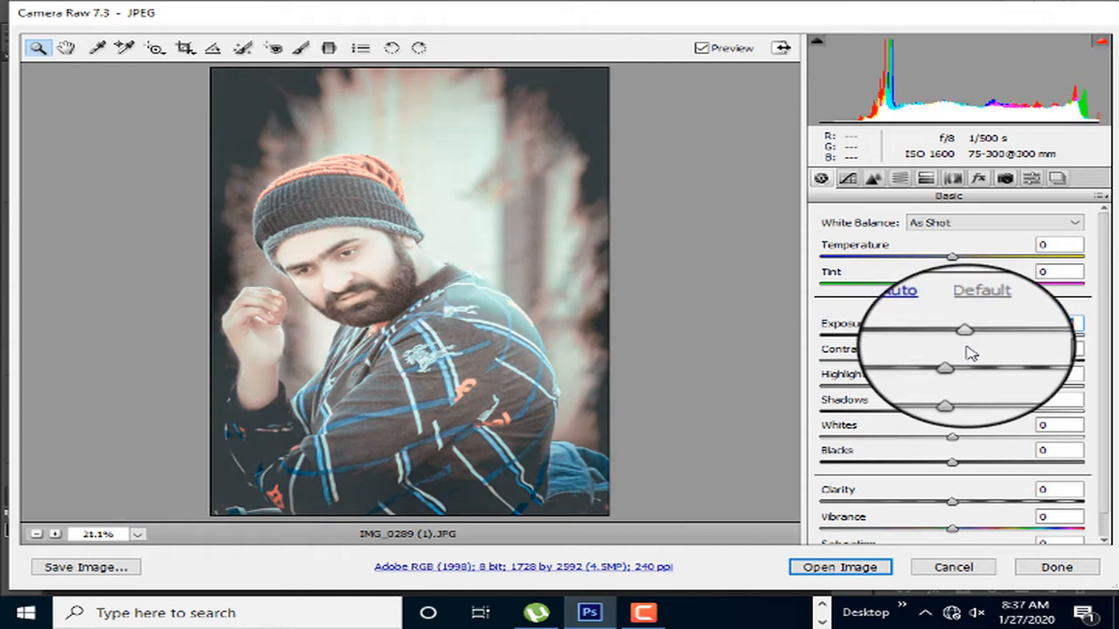
left_click_drag(1023, 387, 992, 473)
left_click_drag(993, 473, 915, 490)
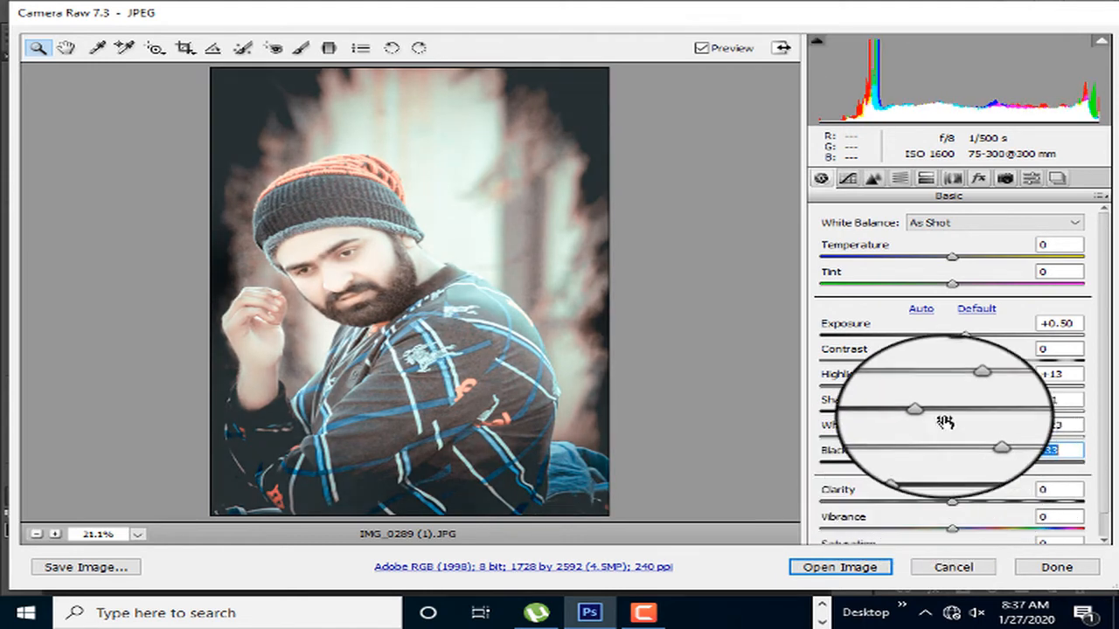
left_click_drag(947, 443, 961, 466)
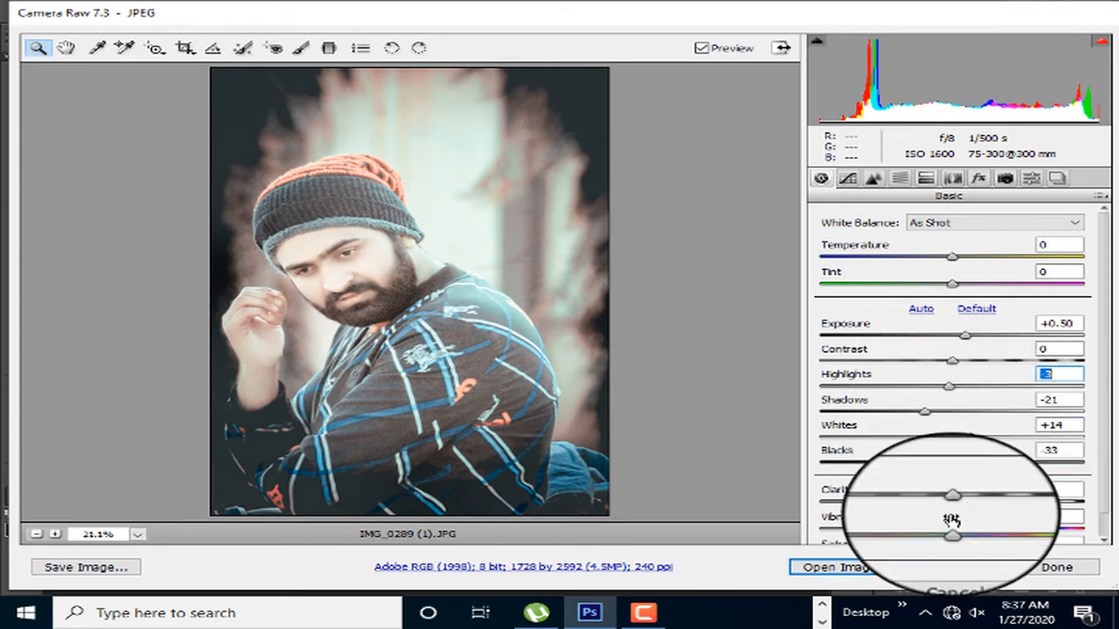
Set Clarity to +25 and Vibrance to +68, and shift the Temperature slightly cooler.
left_click_drag(952, 503, 1041, 530)
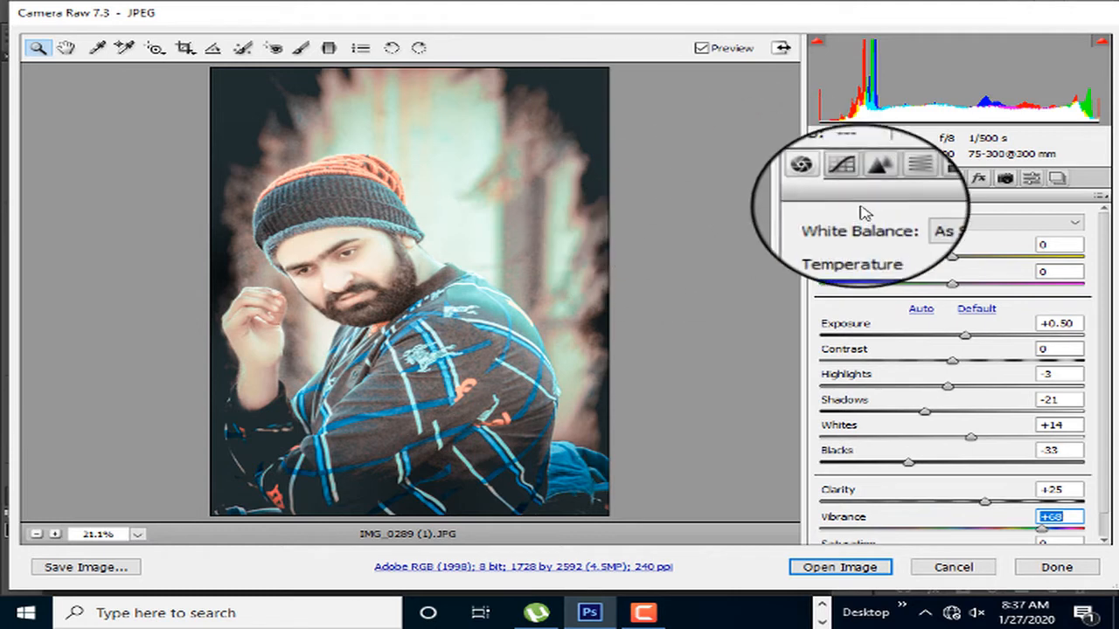
mouse_move(942, 269)
left_mouse_down()
mouse_move(949, 260)
mouse_move(918, 259)
mouse_move(942, 261)
left_mouse_up()
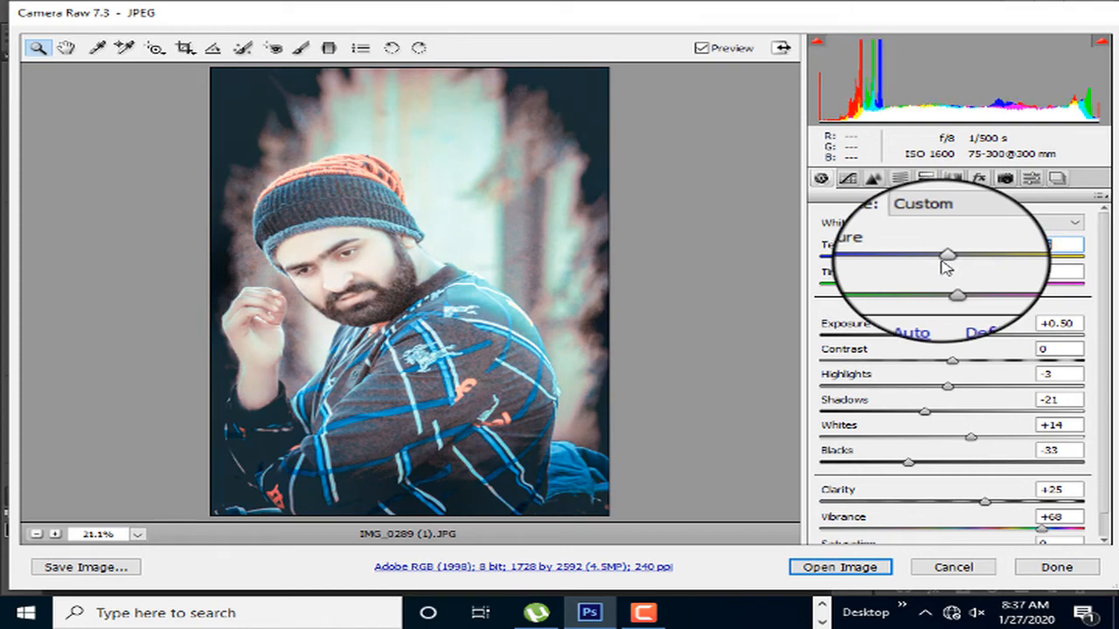
Open the adjusted image from Camera Raw for editing, using the embedded Adobe RGB (1998) profile.
left_click(864, 569)
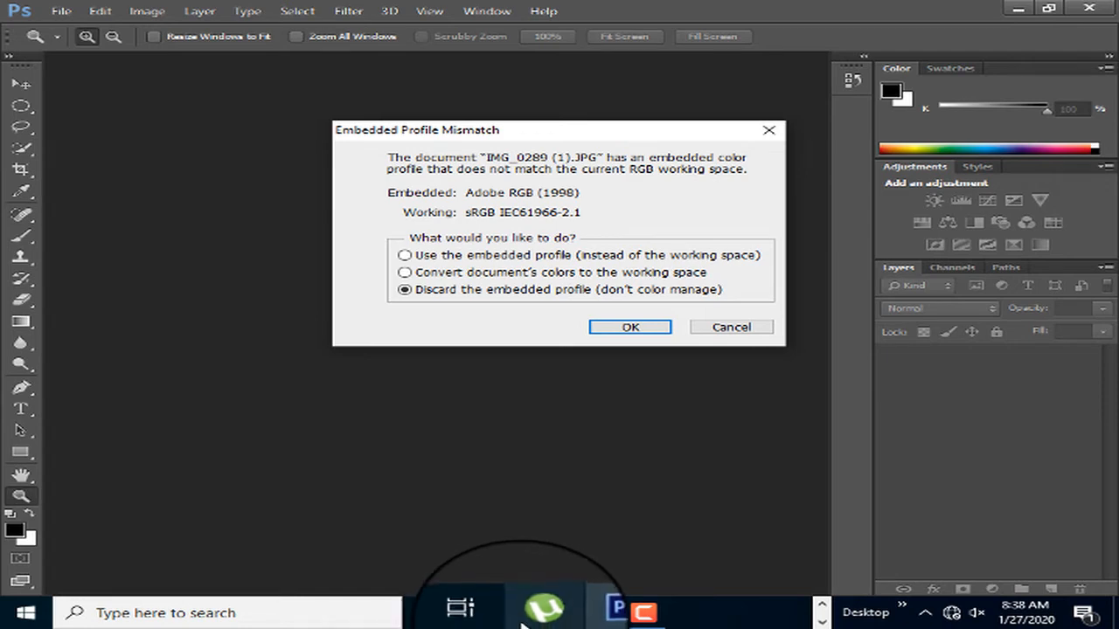
mouse_move(522, 622)
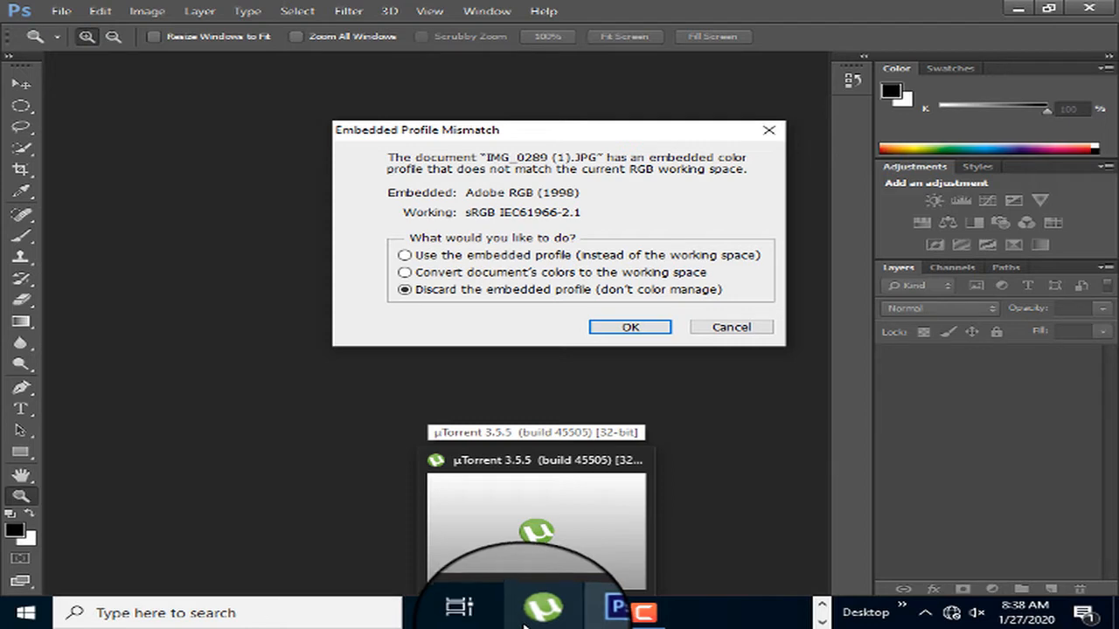
left_click(450, 255)
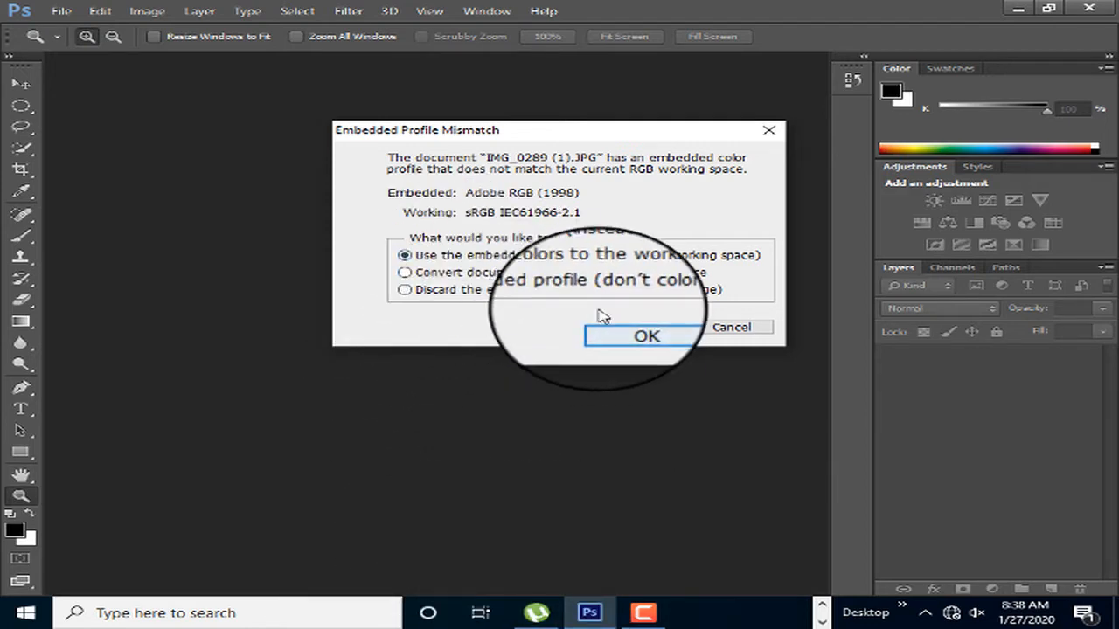
left_click(634, 329)
left_click(364, 321)
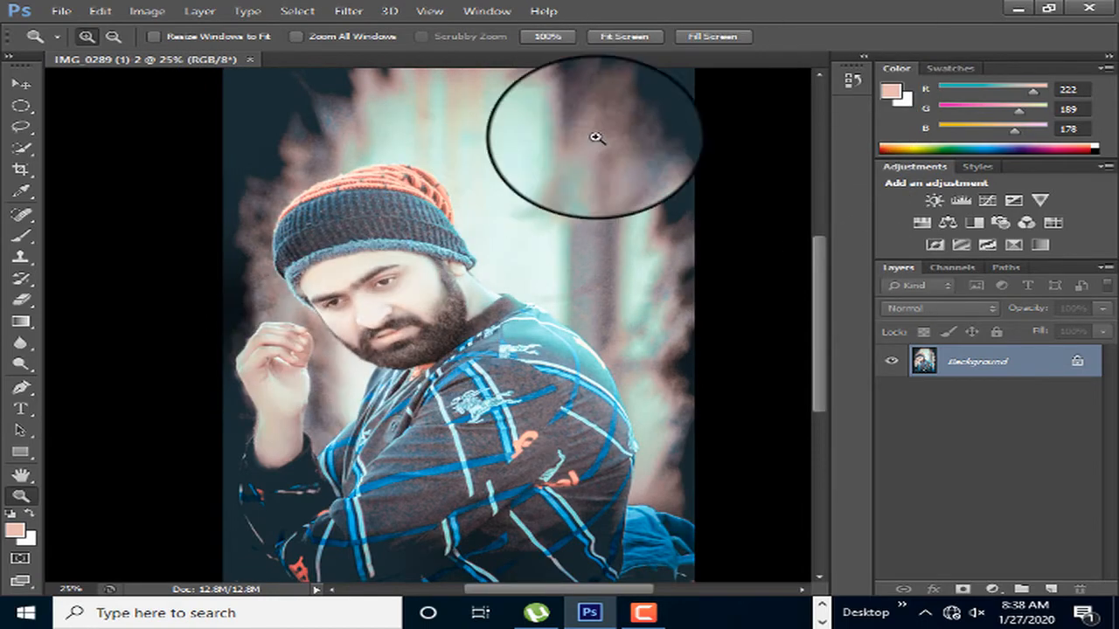
Open the portrait in Liquify and reshape the beard and jawline using warp brush sizes from 250 to 400.
left_click(349, 11)
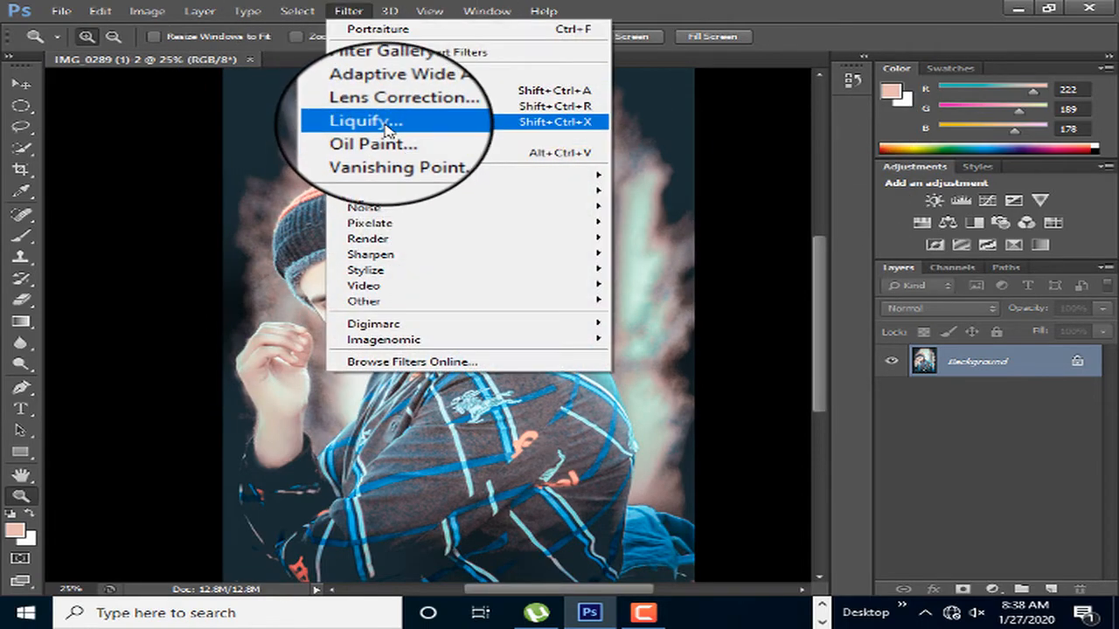
left_click(387, 125)
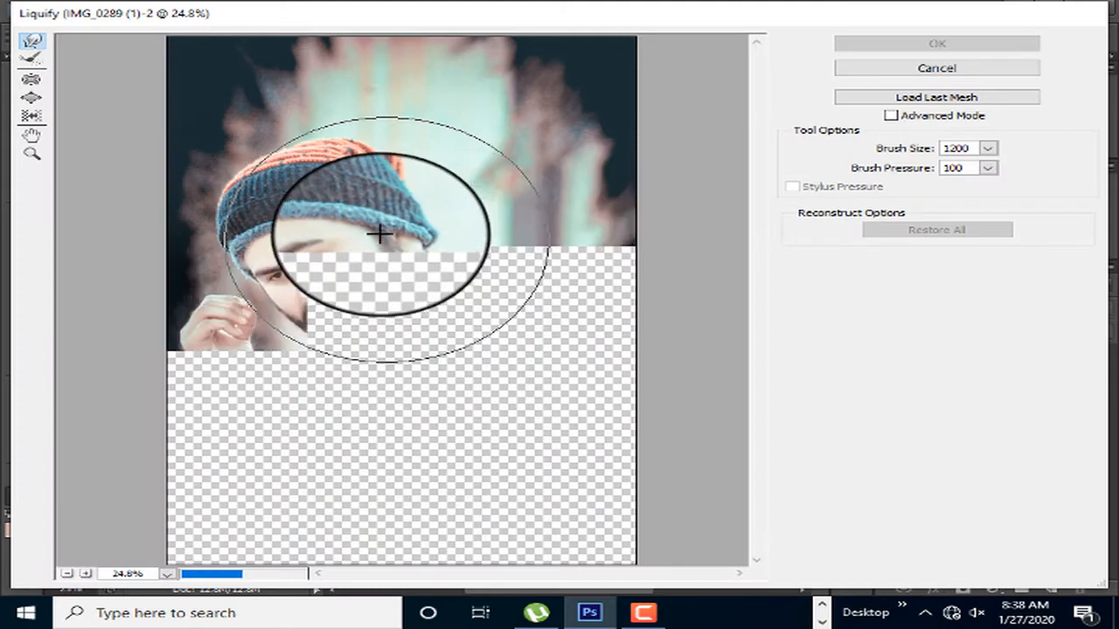
key("bracketleft")
key("bracketleft")
key("bracketleft")
key("bracketleft")
key("bracketleft")
key("bracketleft")
key("bracketleft")
key("bracketleft")
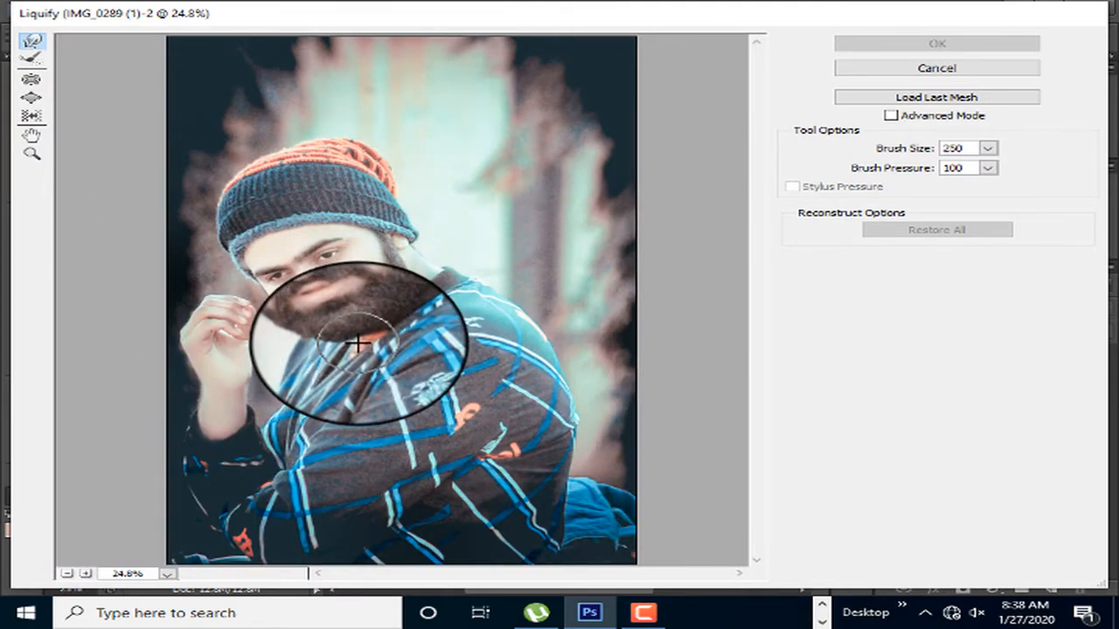
mouse_move(358, 344)
left_mouse_down()
mouse_move(357, 354)
mouse_move(427, 314)
left_mouse_up()
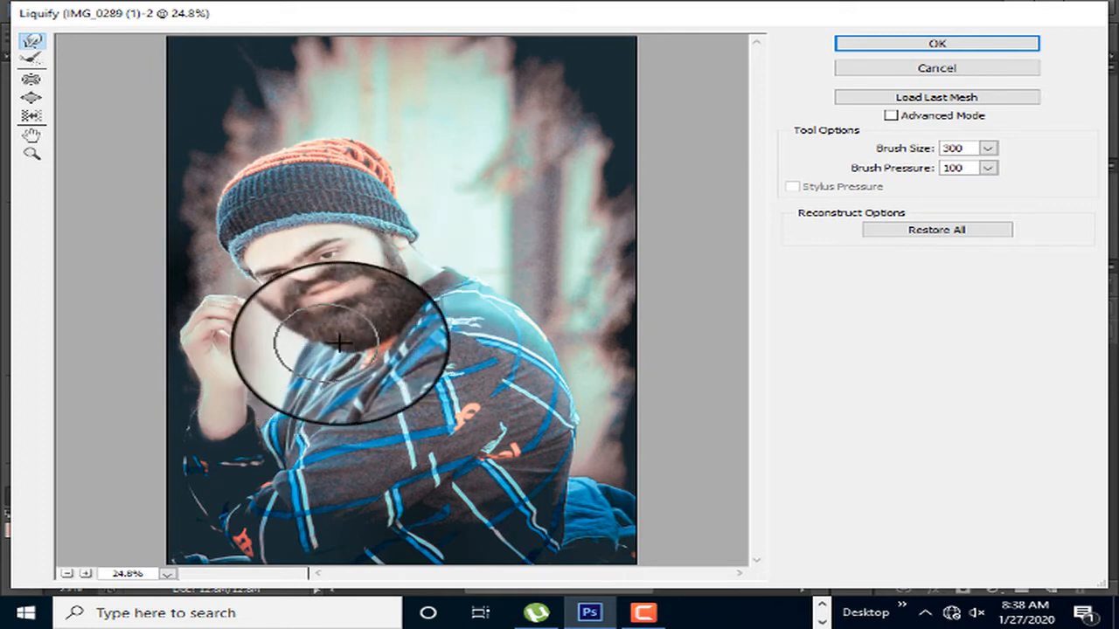
key("bracketright")
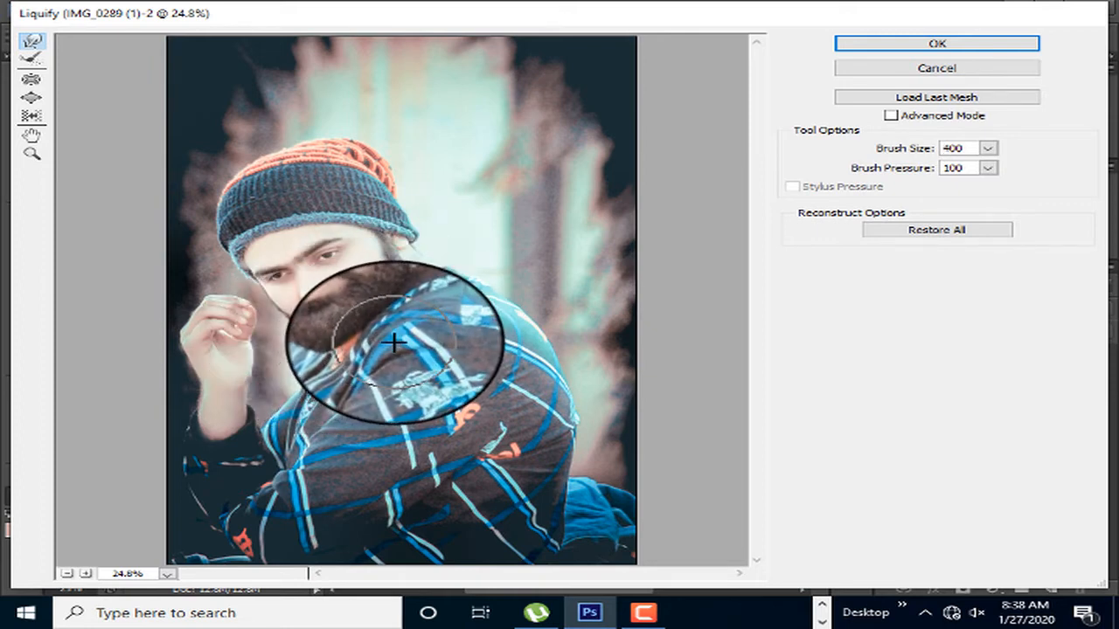
left_click_drag(394, 342, 416, 316)
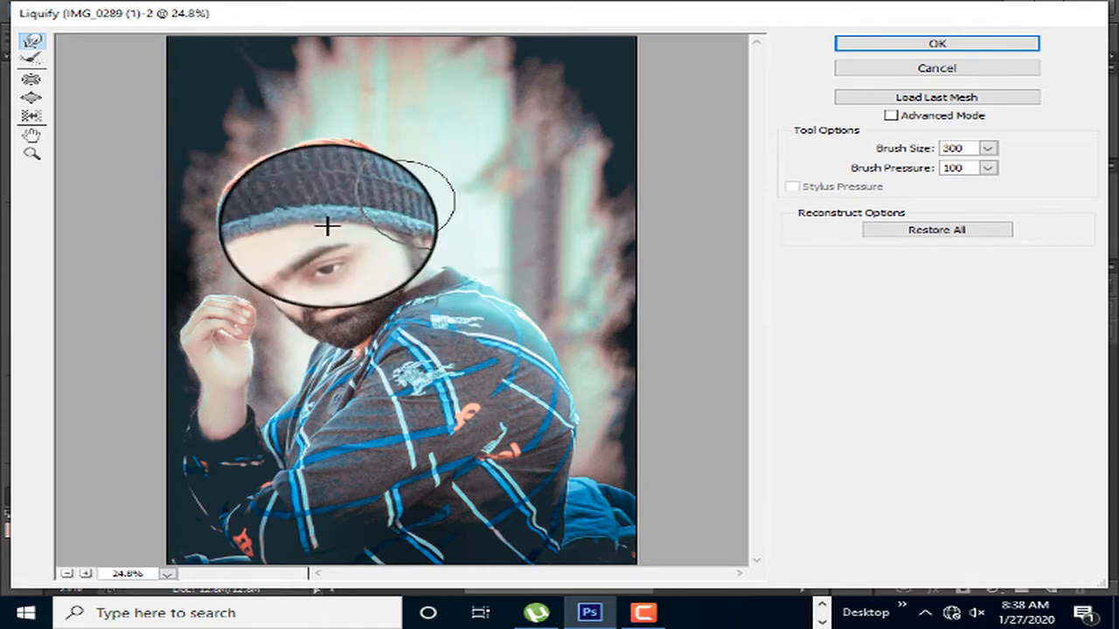
Enlarge the Liquify warp brush up to 1200 and pull the top of the beanie upward.
key("bracketleft")
key("bracketleft")
key("bracketleft")
key("bracketleft")
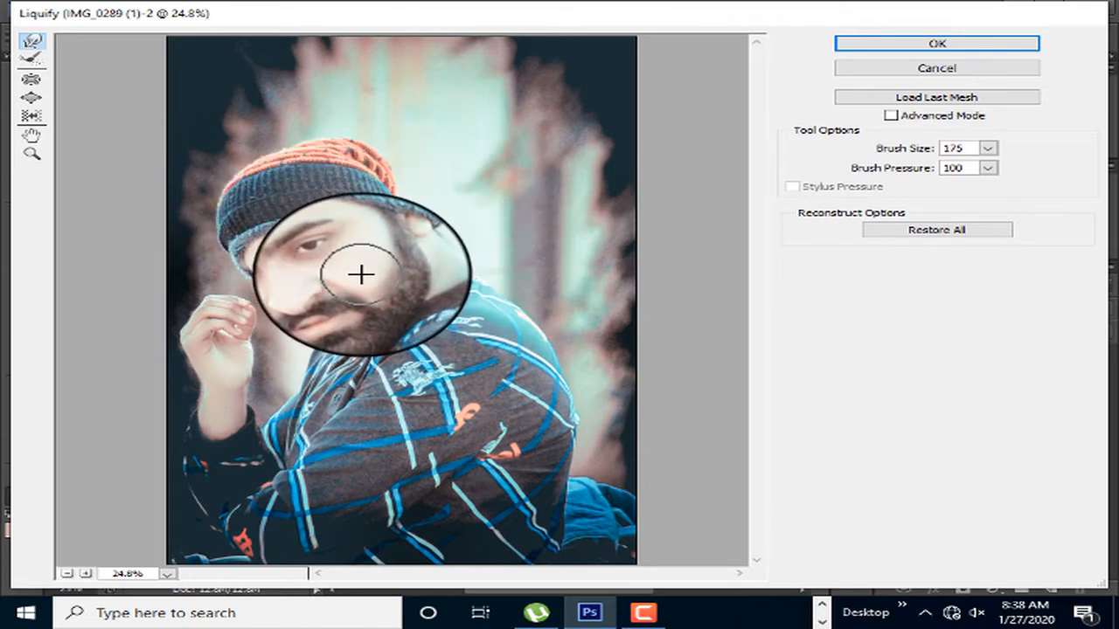
key("bracketright")
key("bracketright")
key("bracketright")
key("bracketright")
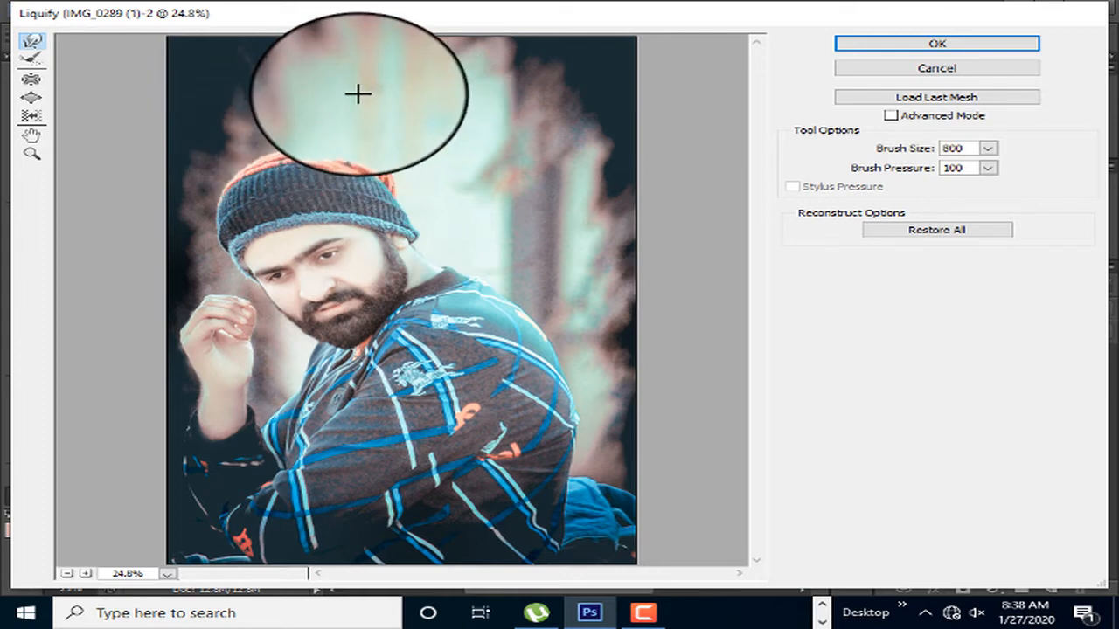
key("bracketright")
key("bracketright")
key("bracketright")
key("bracketright")
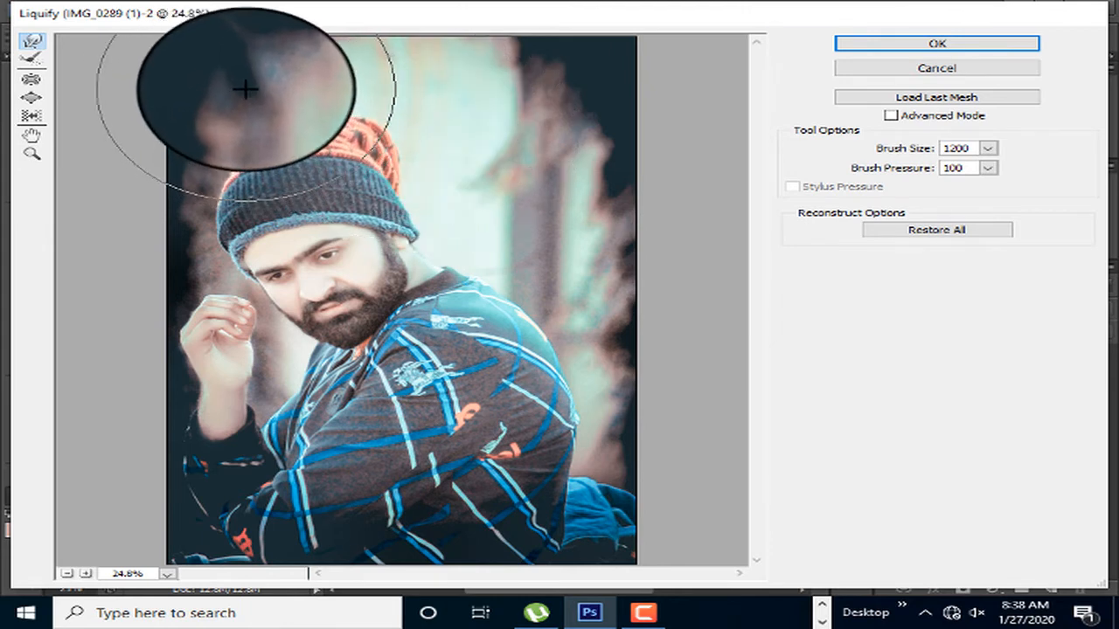
Refine the shape of the beanie's orange crown with warp brush sizes between 300 and 1000.
key("bracketleft")
key("bracketleft")
key("bracketleft")
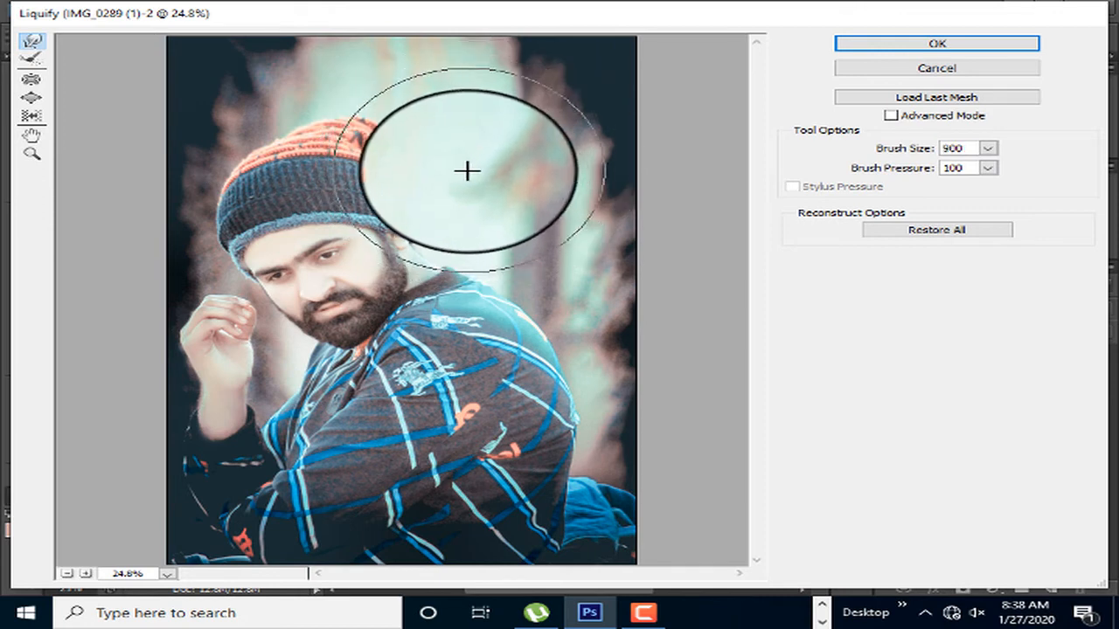
key("bracketleft")
key("bracketleft")
key("bracketleft")
key("bracketleft")
key("bracketleft")
key("bracketleft")
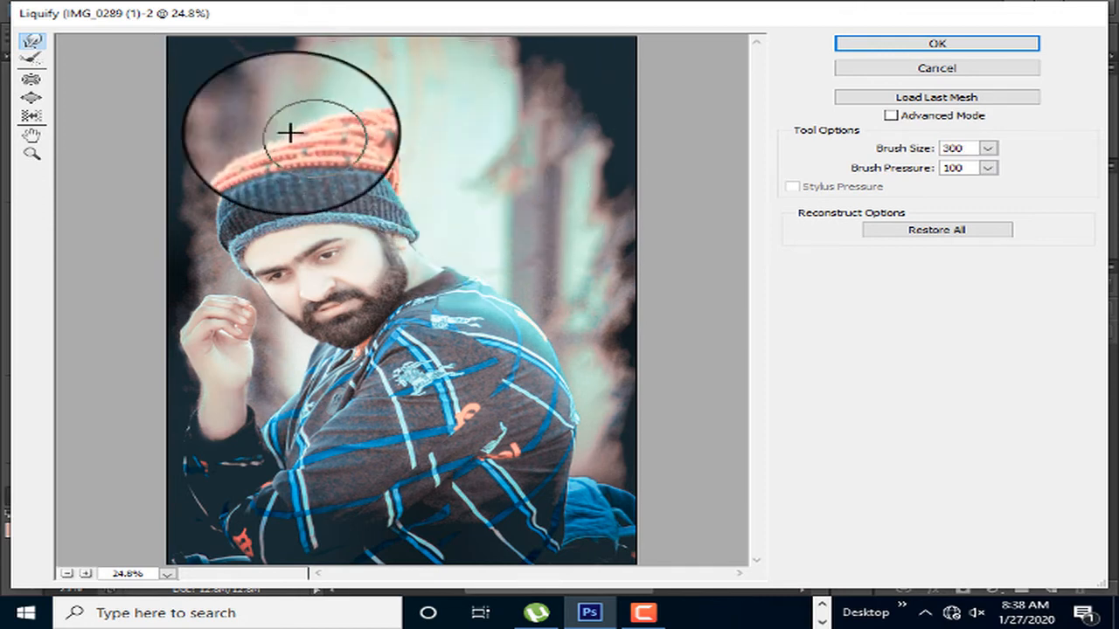
key("bracketright")
key("bracketright")
key("bracketright")
key("bracketright")
key("bracketright")
key("bracketright")
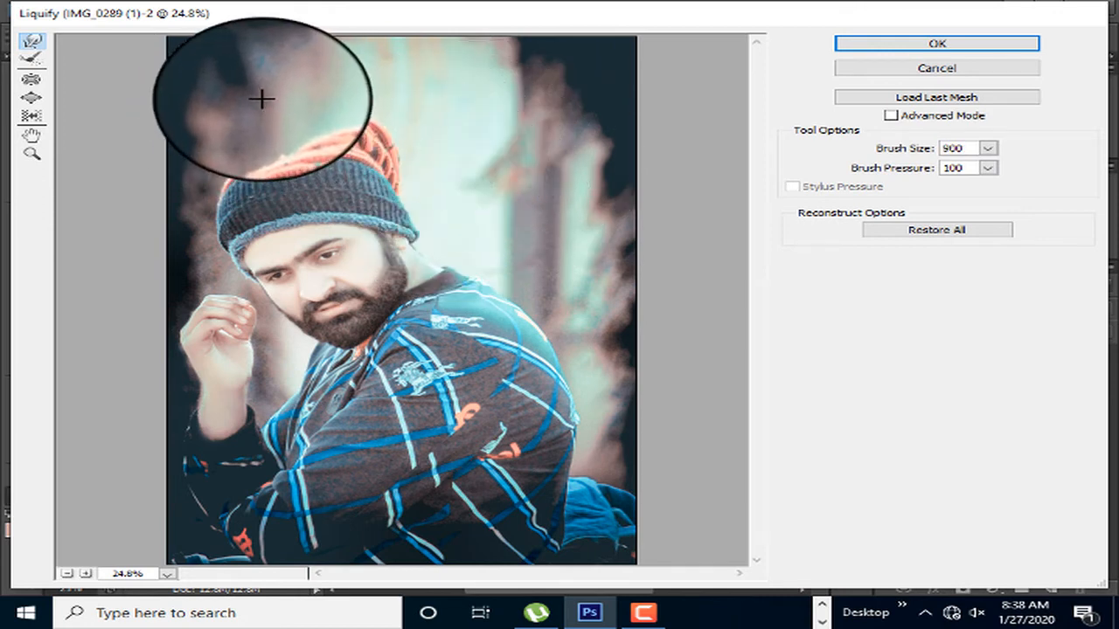
key("bracketright")
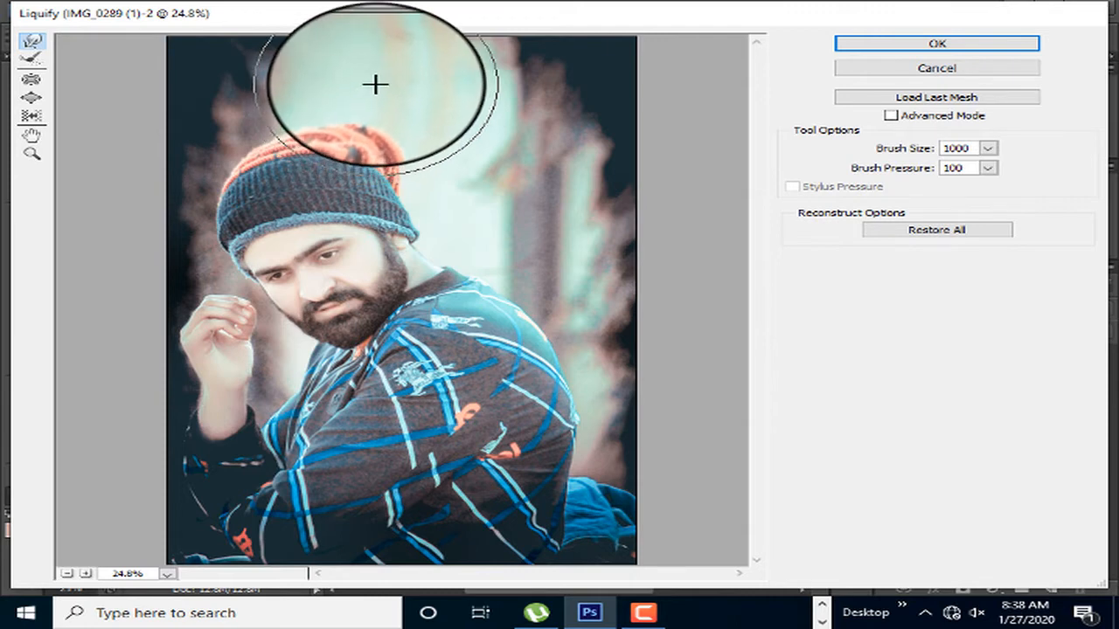
key("bracketleft")
key("bracketleft")
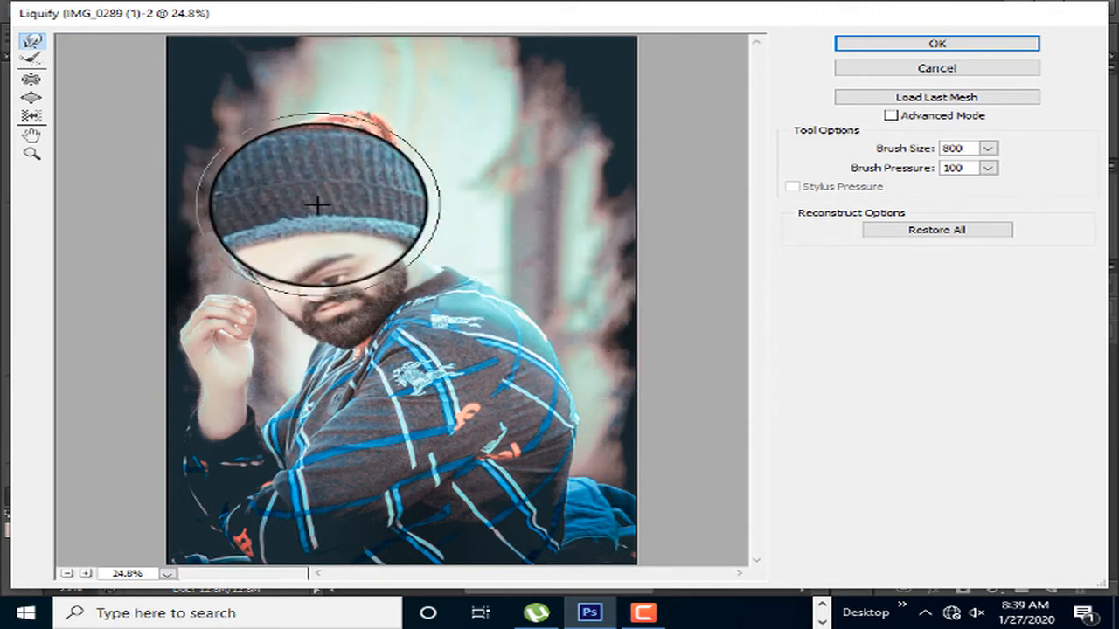
Touch up the beard, jaw and cheek edges in Liquify with smaller warp brushes, from 400 down to 125.
key("bracketleft")
key("bracketleft")
key("bracketleft")
key("bracketleft")
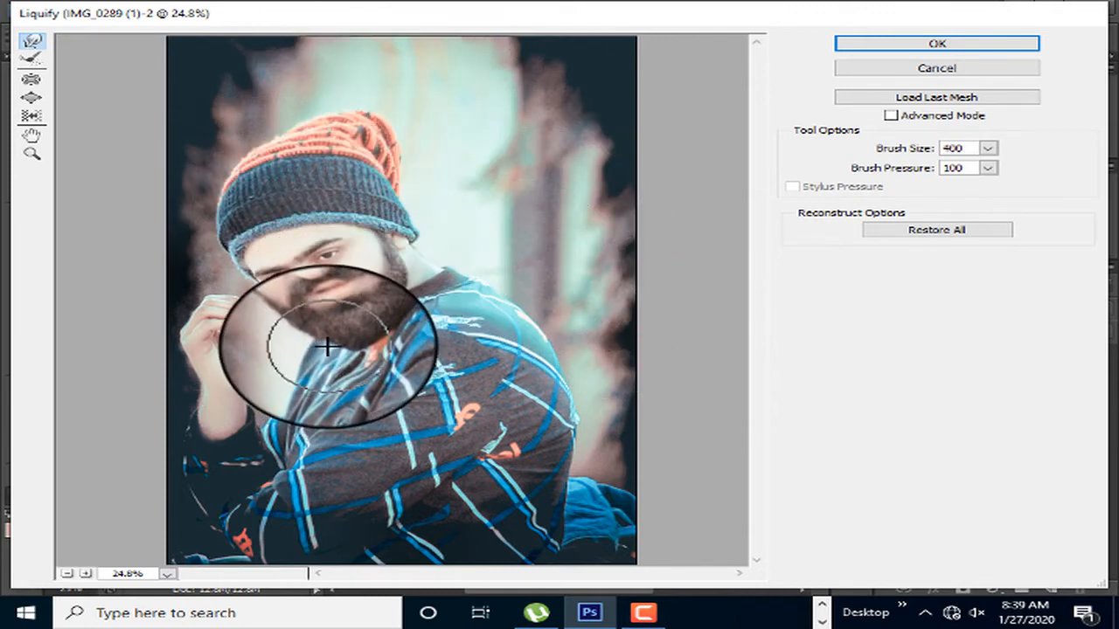
key("bracketleft")
key("bracketleft")
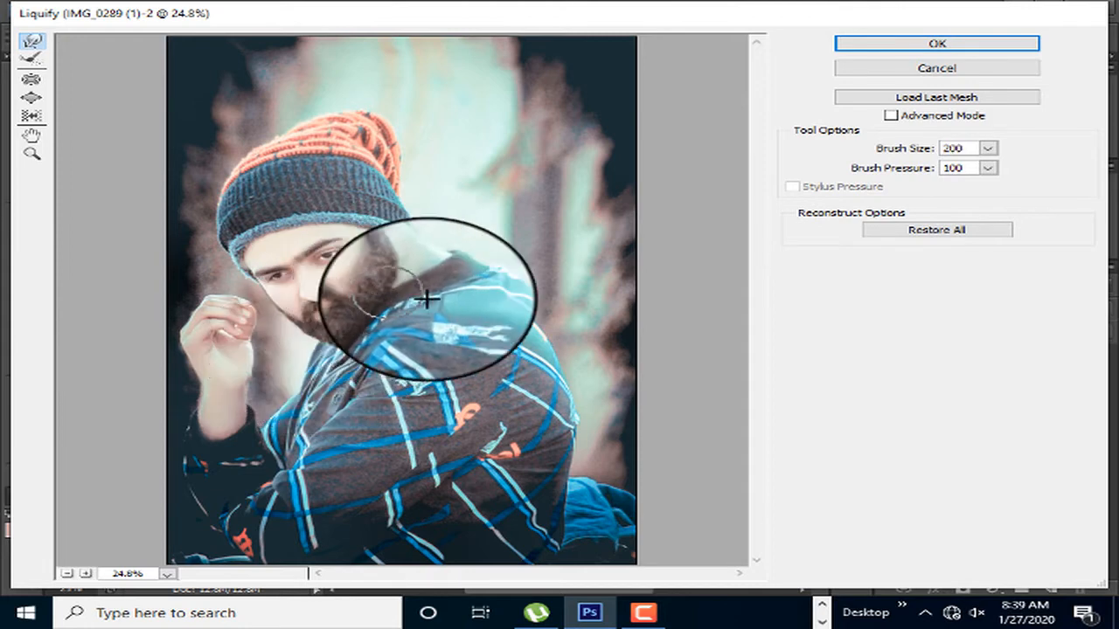
key("bracketright")
key("bracketright")
key("bracketleft")
key("bracketleft")
key("bracketleft")
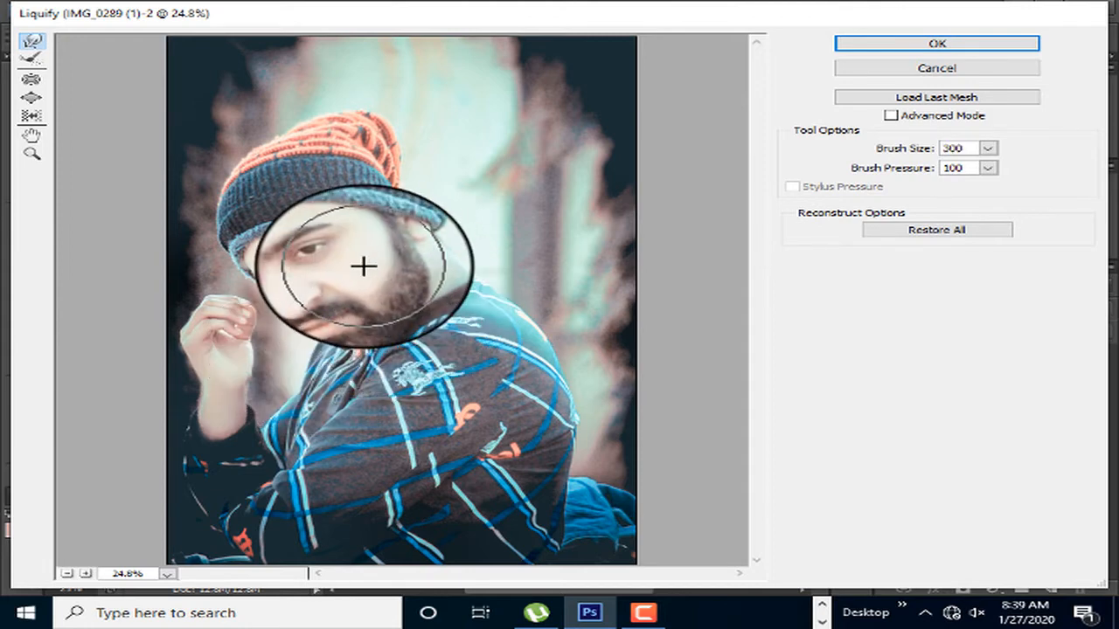
key("bracketleft")
key("bracketleft")
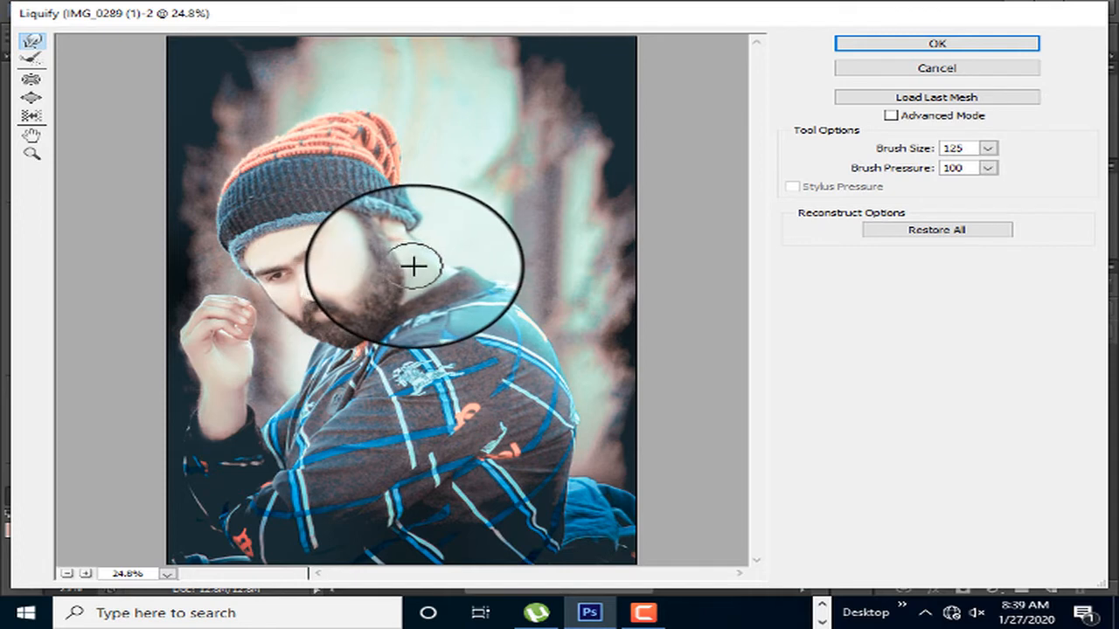
Undo and redo the last warp stroke to compare it, and apply the Liquify changes to the portrait.
key("ctrl+z")
key("ctrl+z")
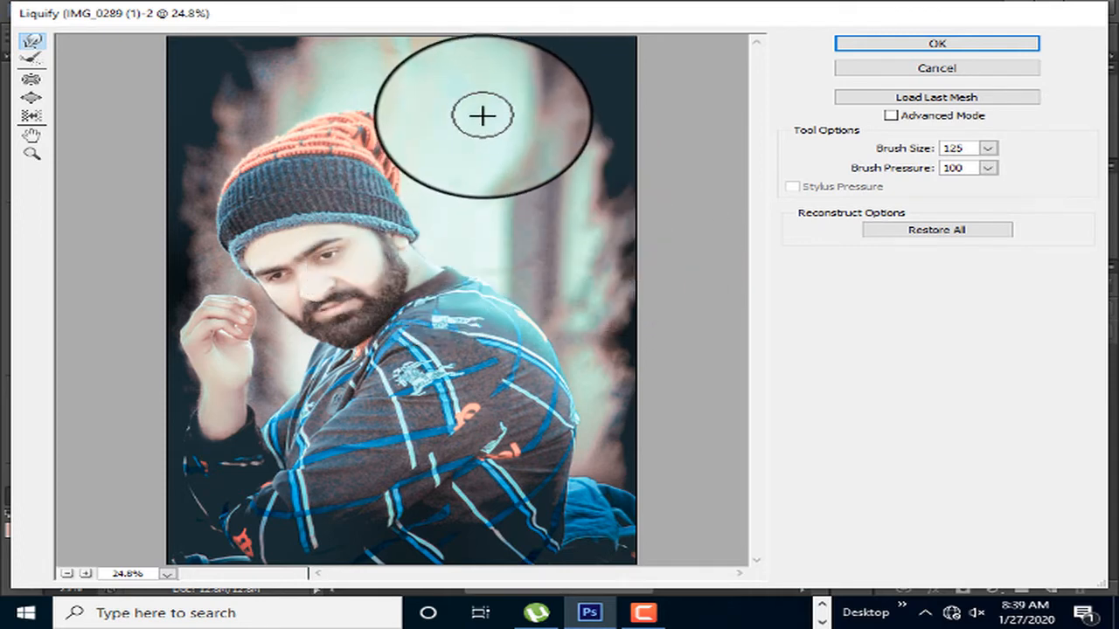
key("bracketright")
left_click(866, 42)
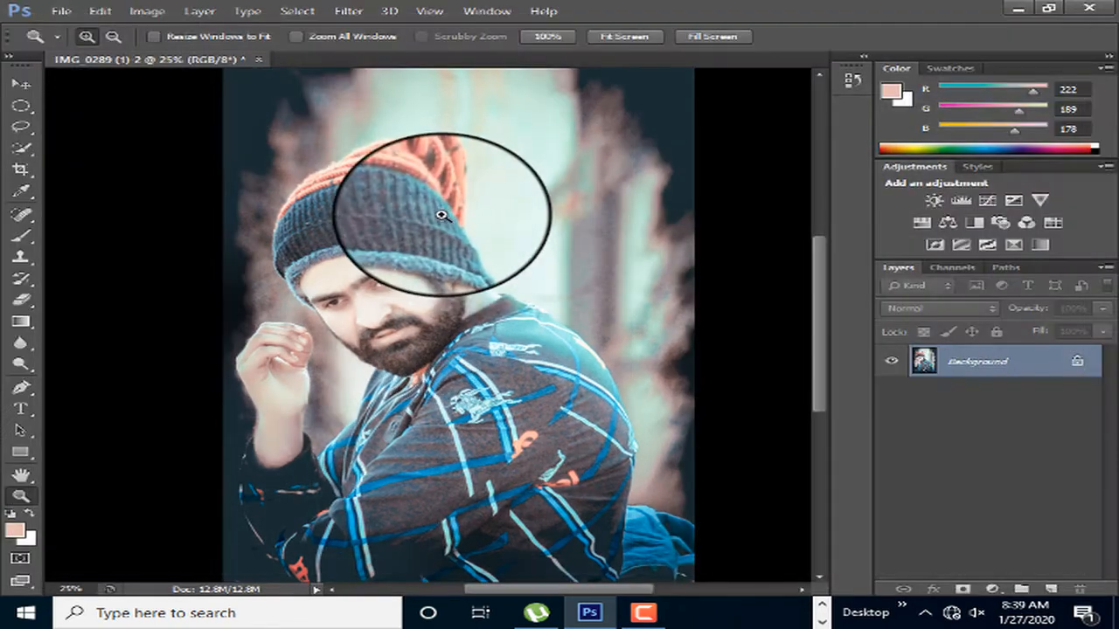
Cut a thin slit through the eyebrow on the beanie's ear side by cloning forehead skin over it with a much smaller Clone Stamp brush.
left_click(389, 262)
left_click(396, 258)
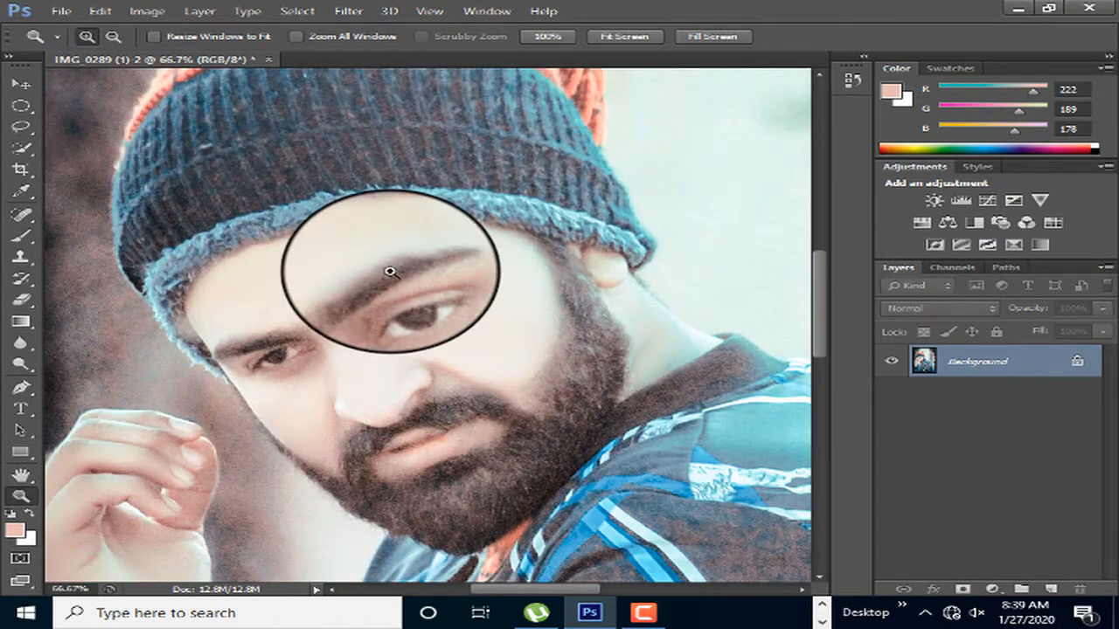
left_click(425, 277)
left_click(21, 255)
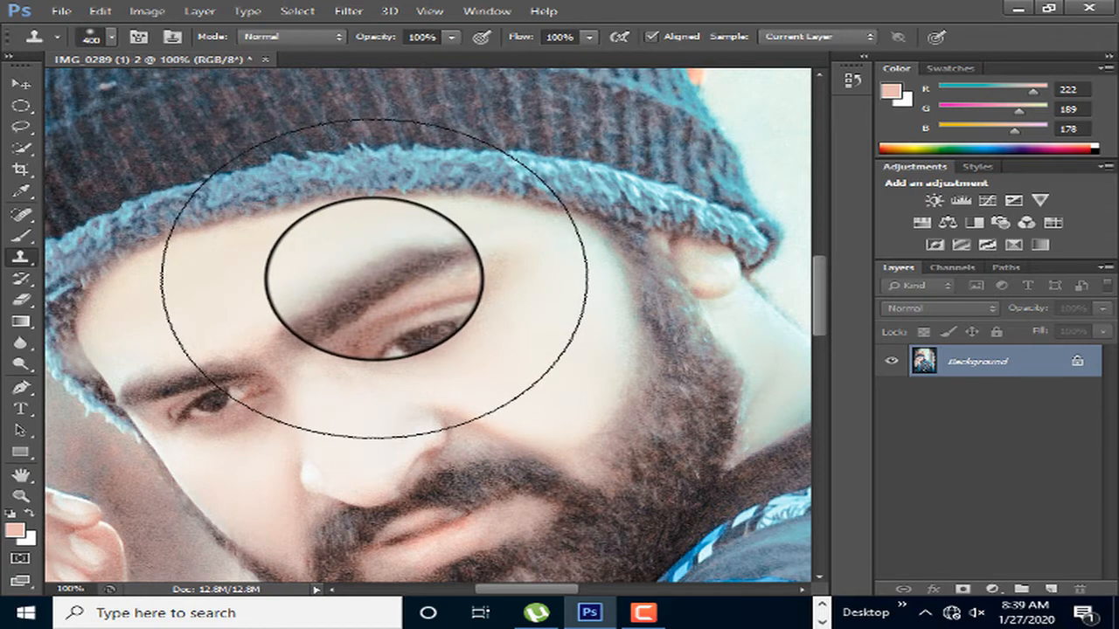
key("bracketleft")
key("bracketleft")
key("bracketleft")
key("bracketleft")
key("bracketleft")
key("bracketleft")
key("bracketleft")
key("bracketleft")
key("bracketleft")
key("bracketleft")
key("bracketleft")
key("bracketleft")
key("bracketleft")
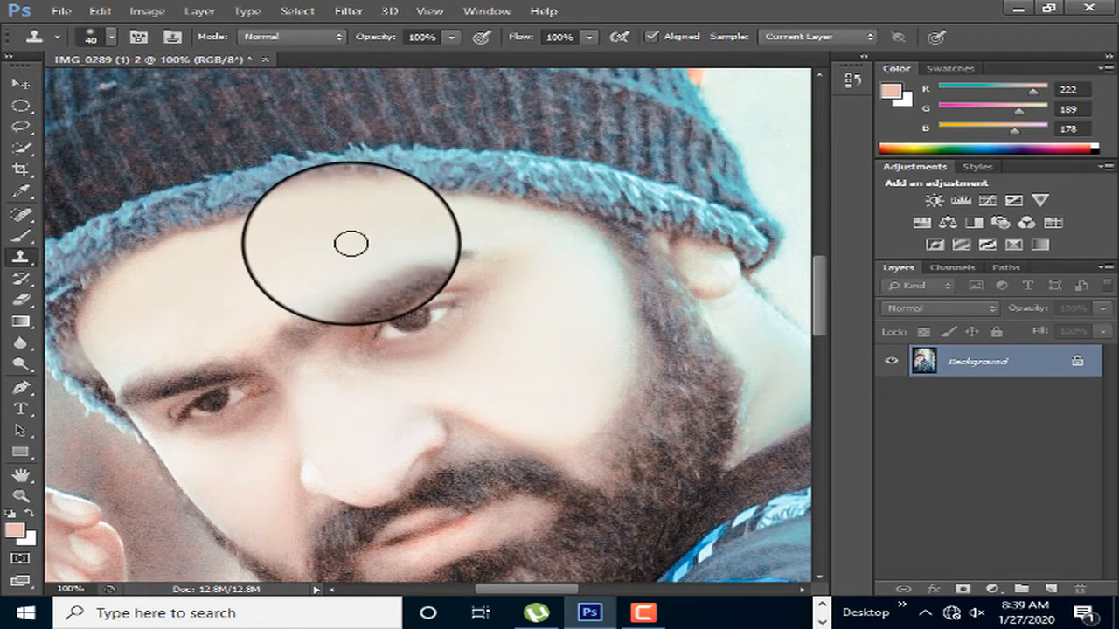
key("bracketleft")
key("bracketleft")
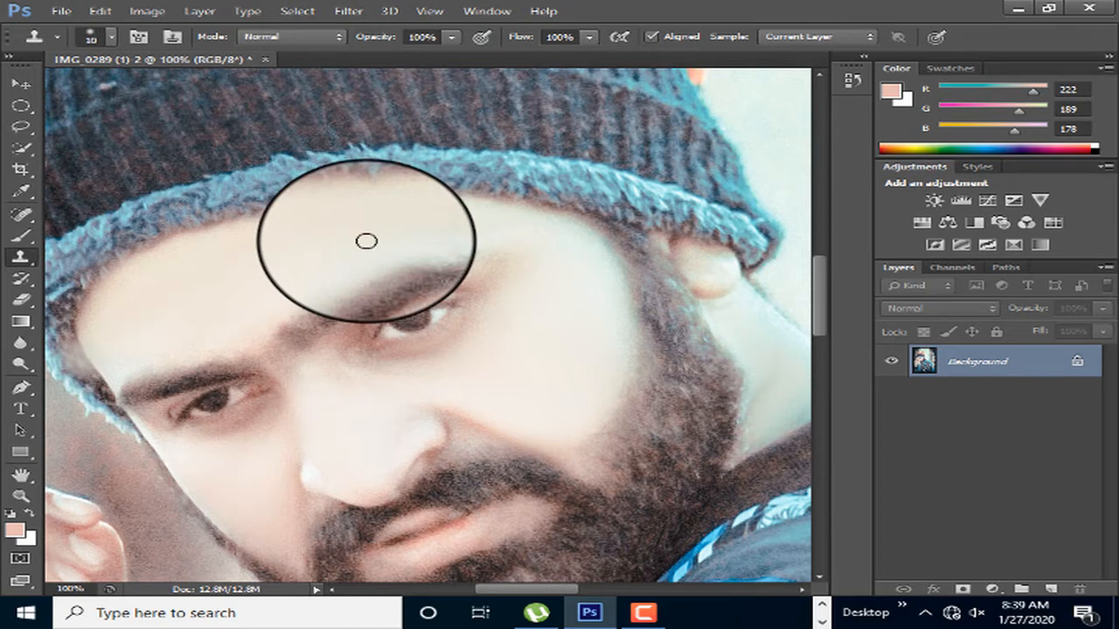
left_click(366, 242, "alt")
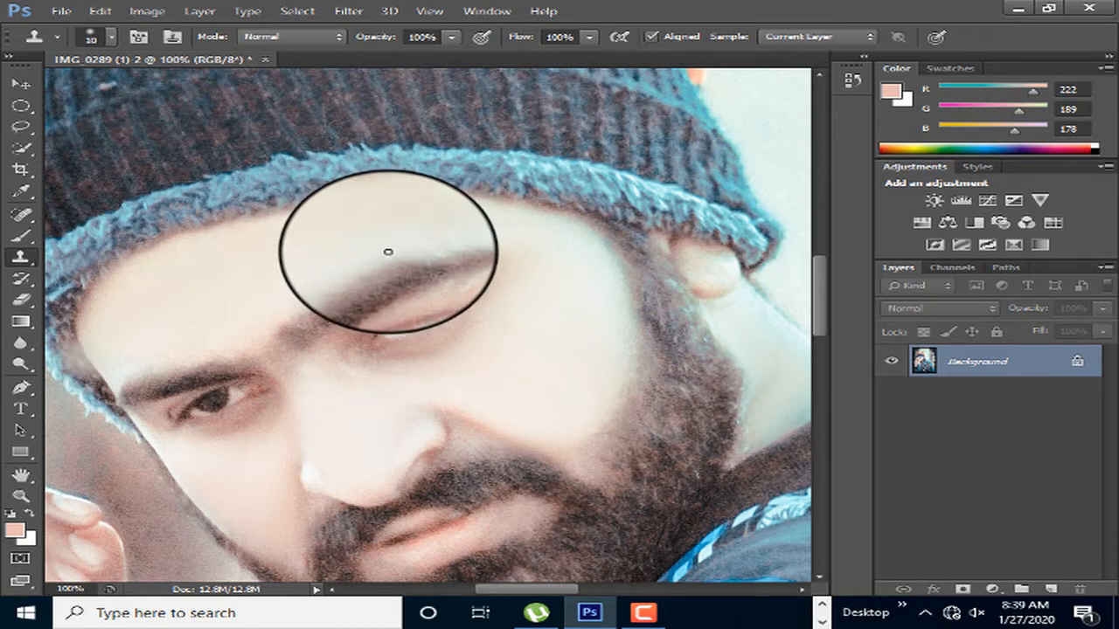
left_click_drag(388, 252, 411, 270)
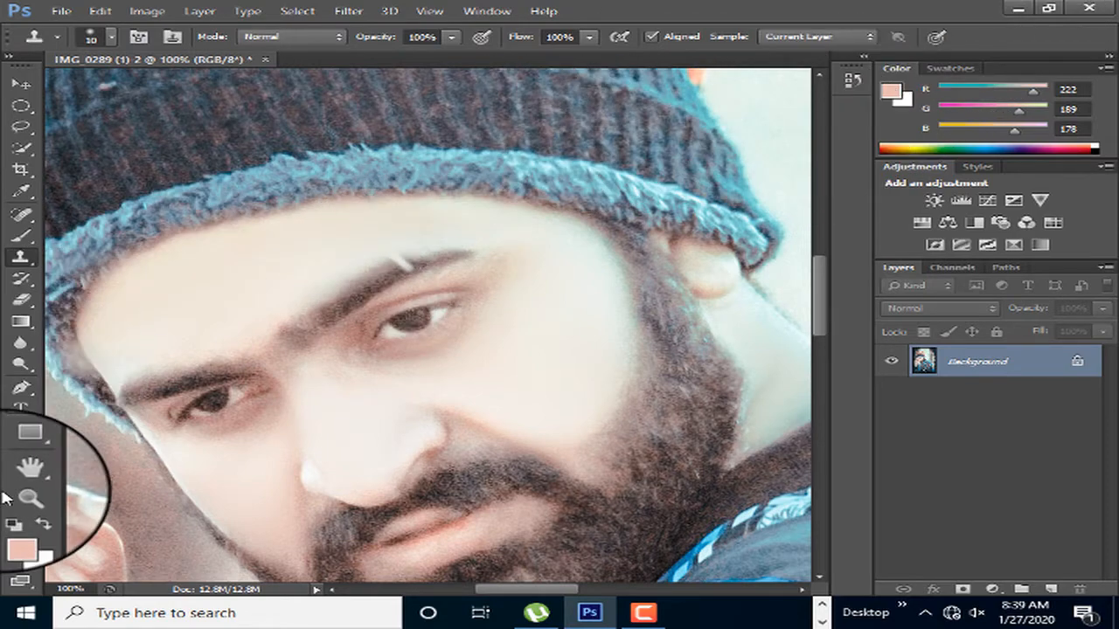
left_click(21, 498)
right_click(349, 222)
left_click(371, 232)
right_click(342, 201)
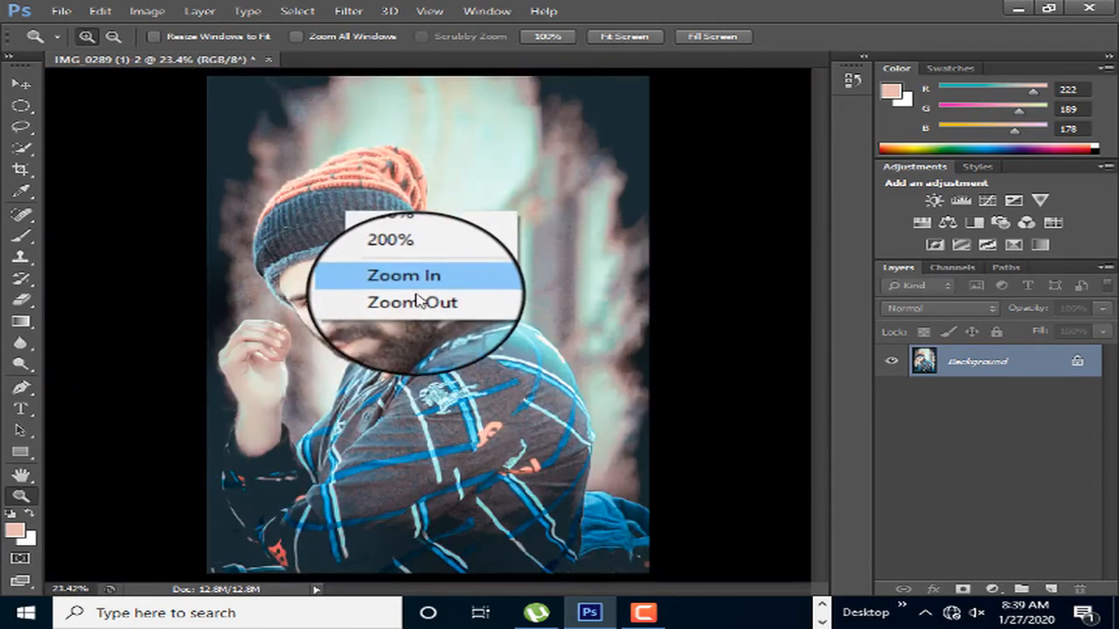
left_click(385, 288)
left_click(429, 326)
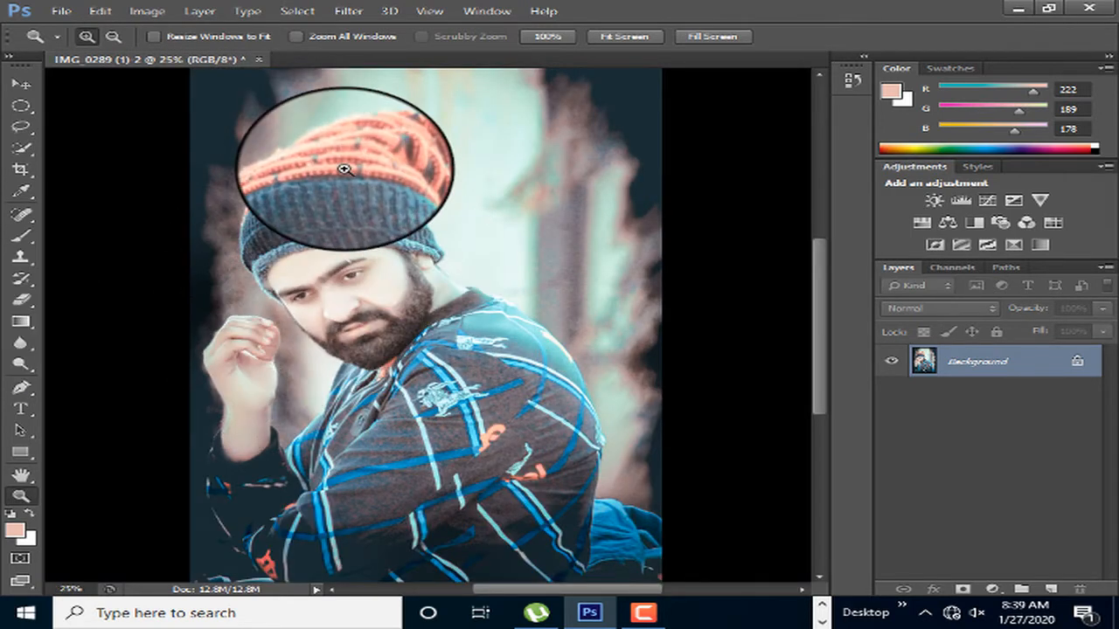
left_click(348, 10)
left_click(407, 122)
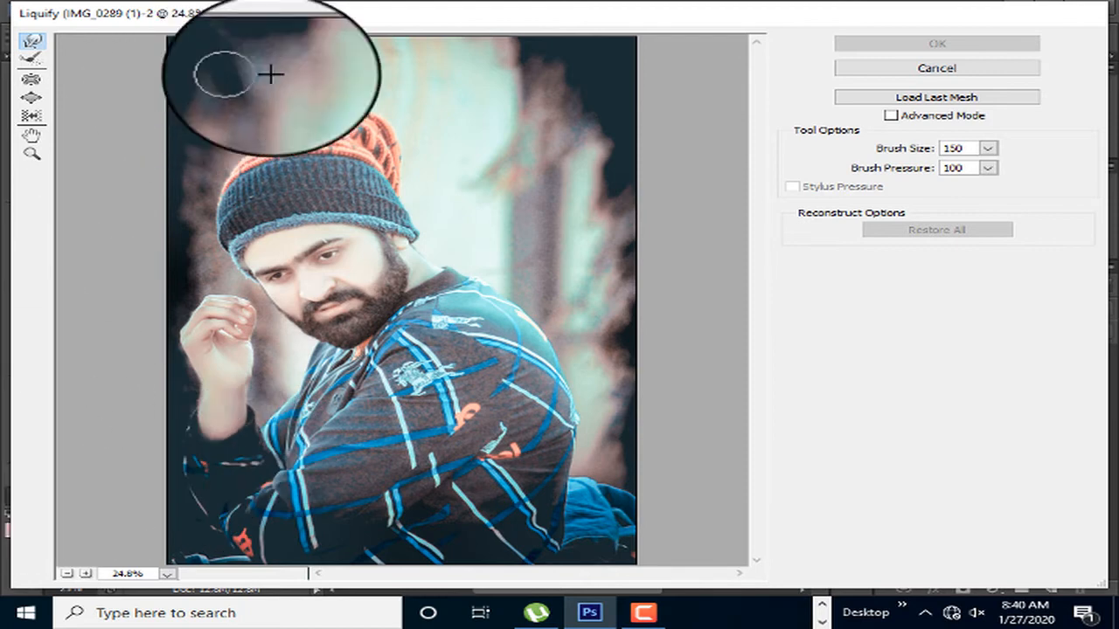
key("bracketleft")
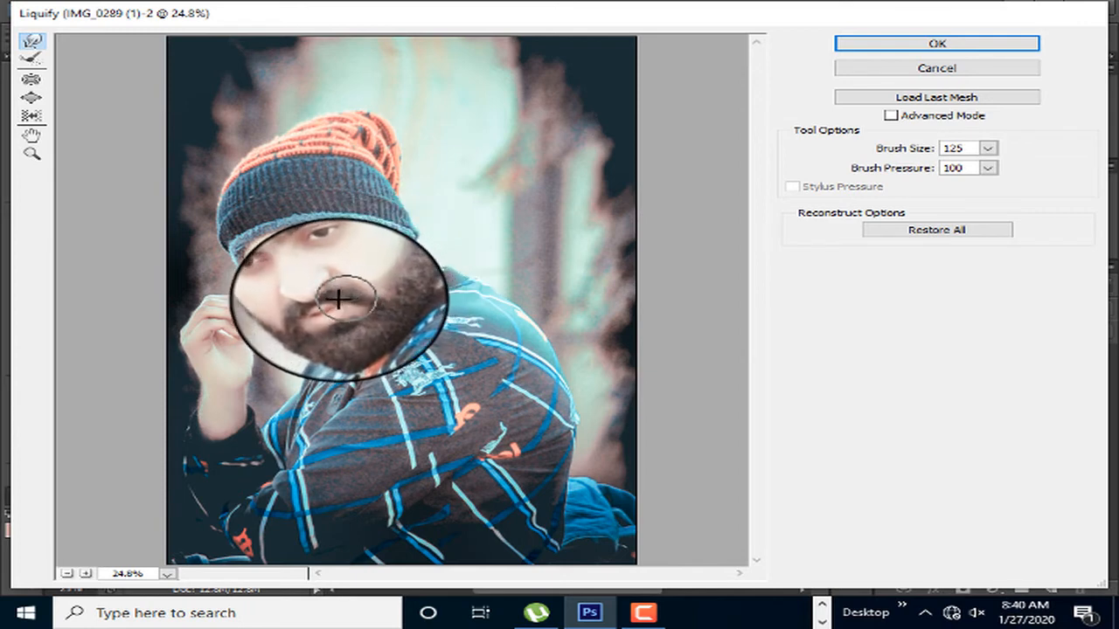
key("bracketright")
key("bracketright")
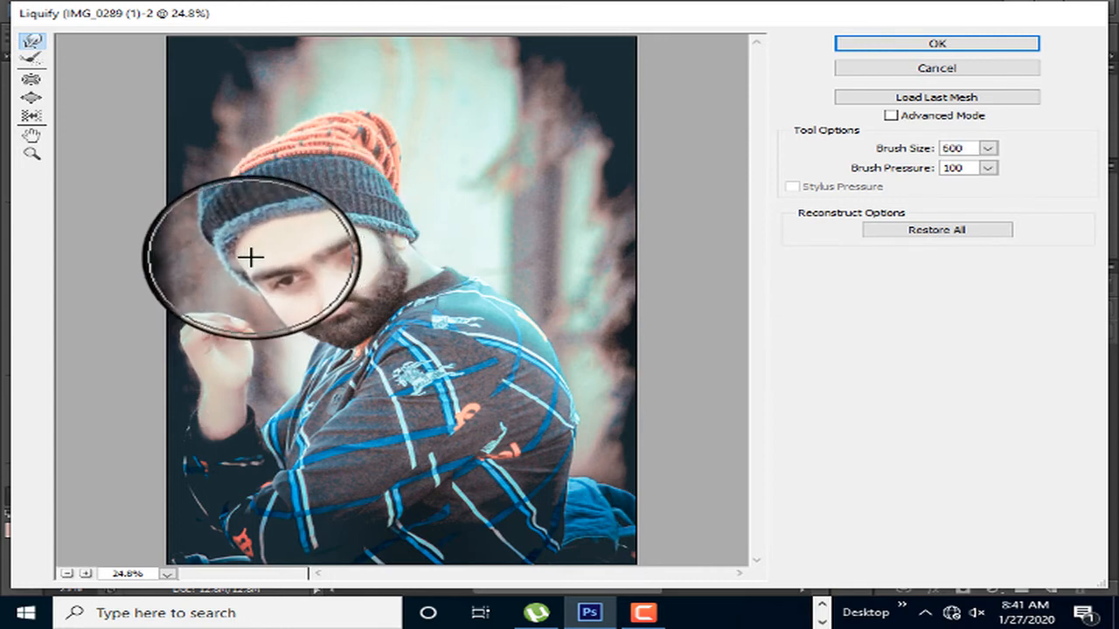
key("bracketleft")
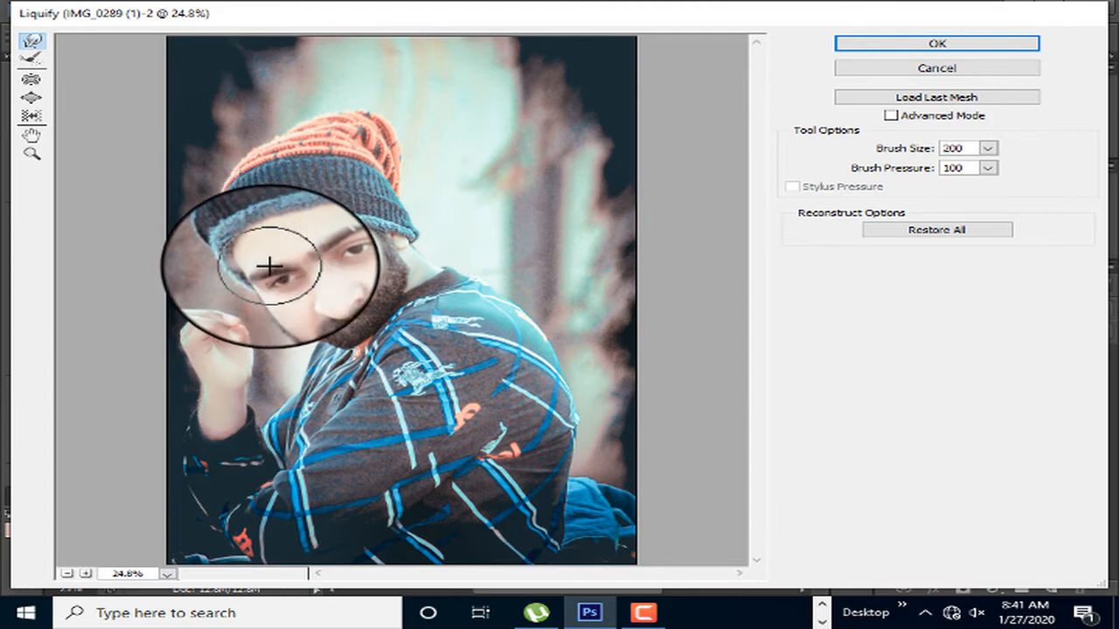
key("bracketleft")
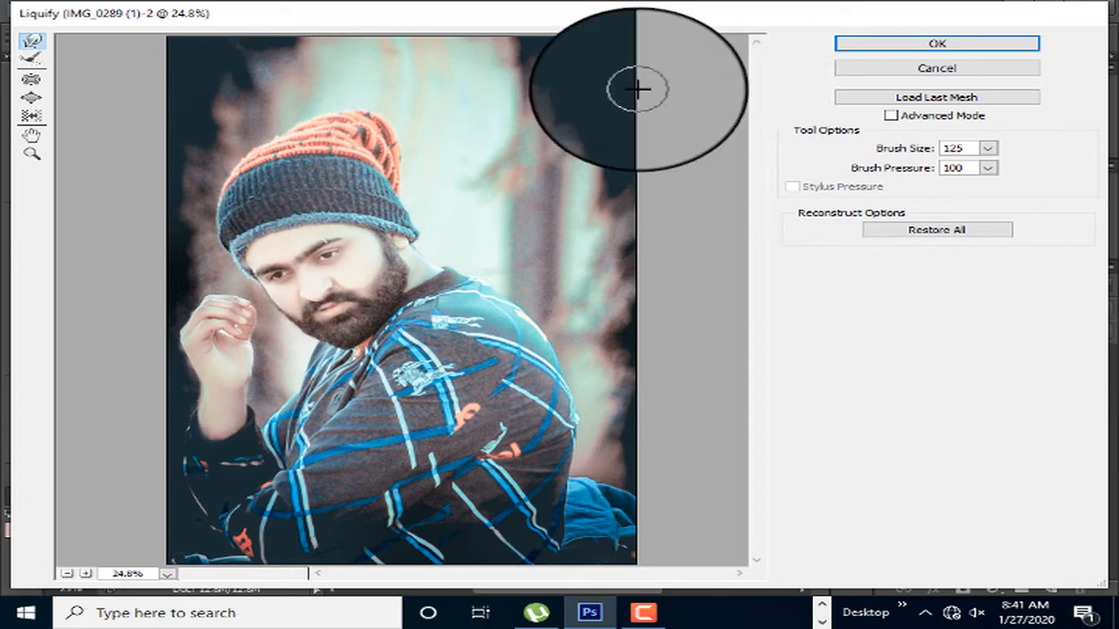
left_click(877, 75)
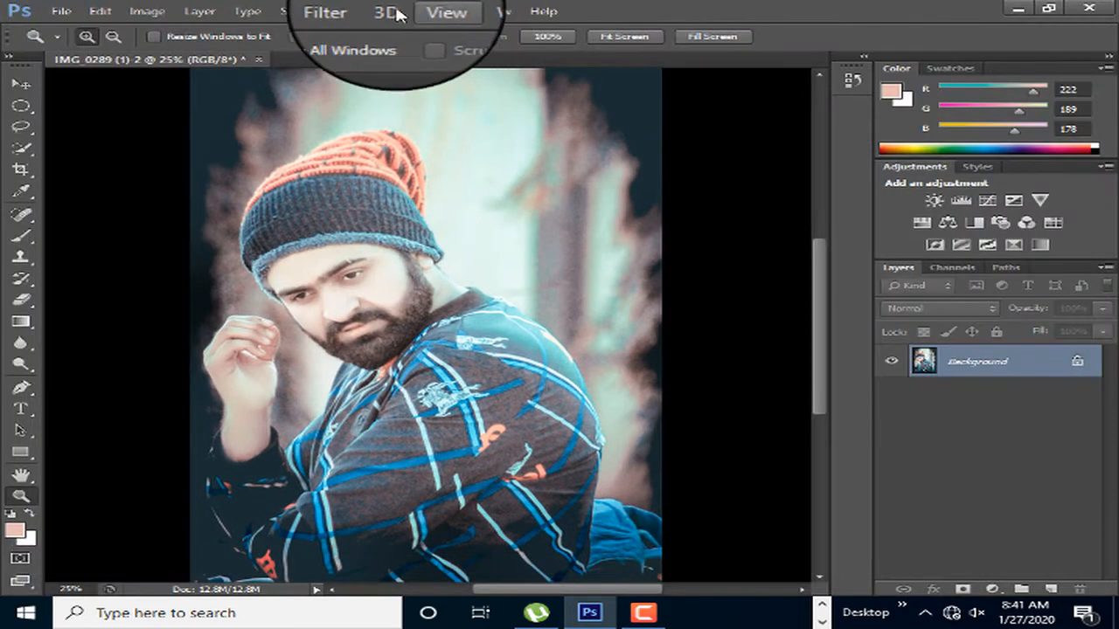
Reopen Liquify and warp the beard and cheek line slightly with brush sizes between 100 and 200.
left_click(341, 13)
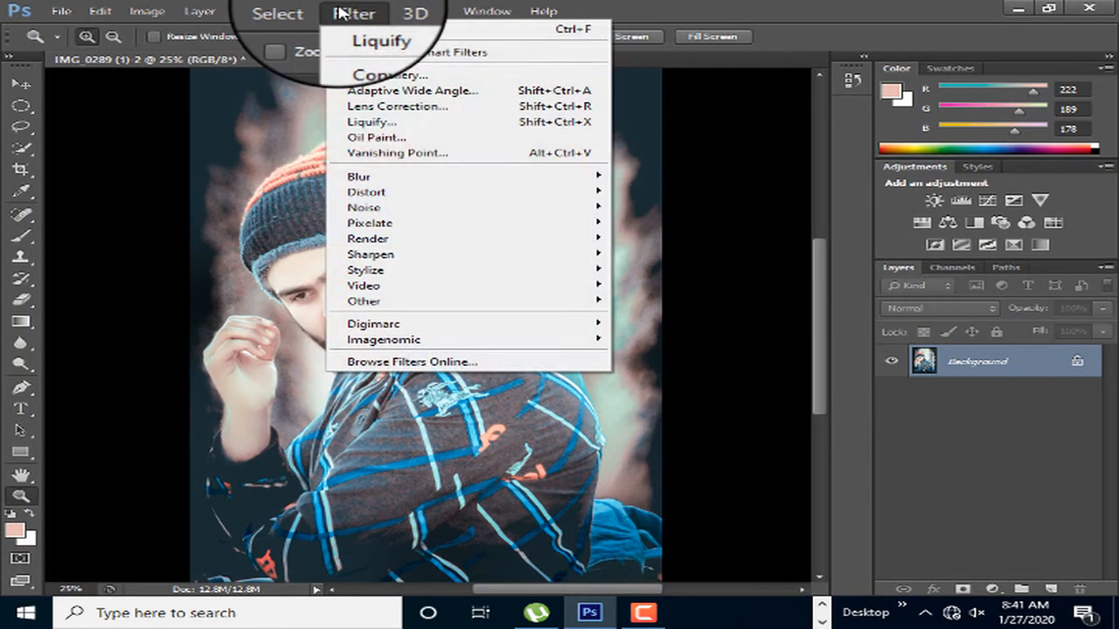
left_click(374, 122)
key("bracketleft")
key("bracketleft")
key("bracketleft")
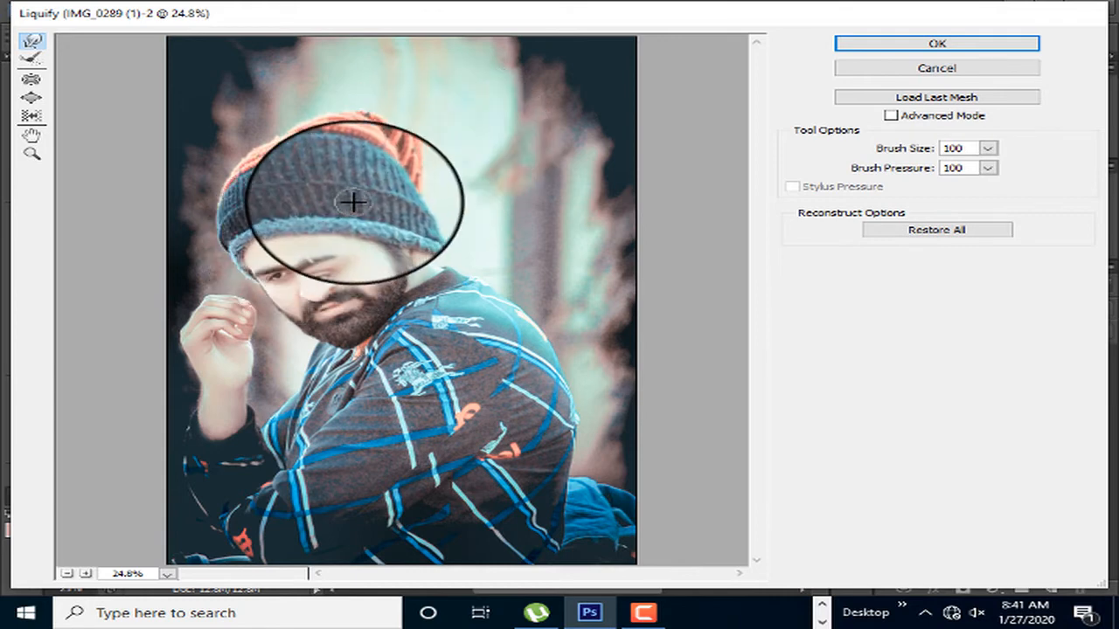
key("bracketright")
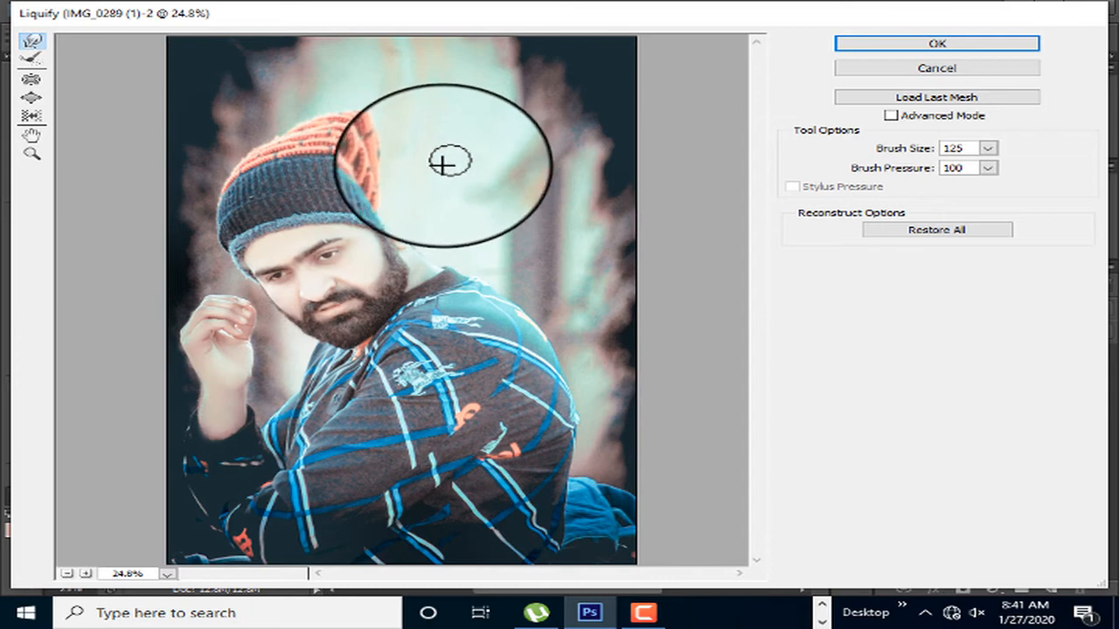
key("bracketright")
key("bracketright")
key("bracketright")
key("bracketright")
key("bracketright")
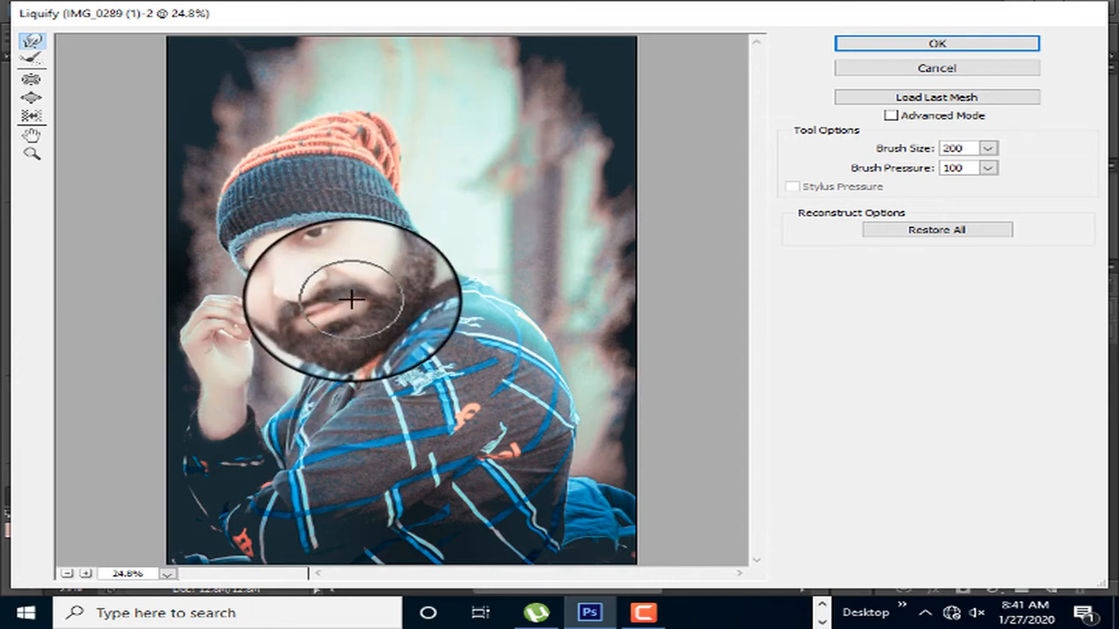
mouse_move(350, 300)
left_mouse_down()
mouse_move(376, 281)
mouse_move(373, 296)
left_mouse_up()
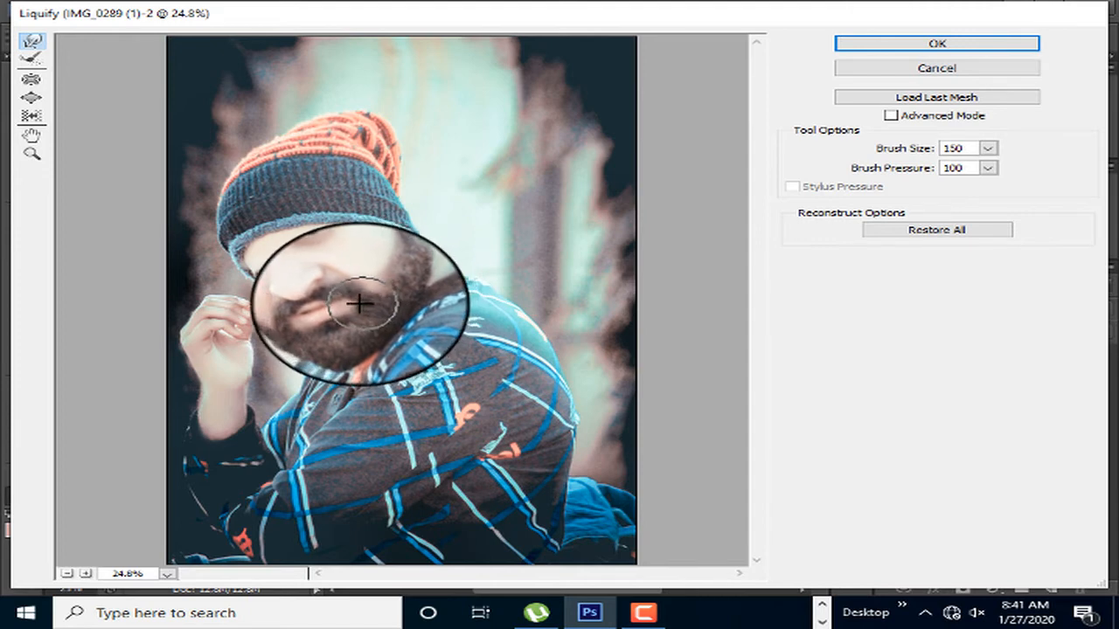
left_click_drag(360, 304, 377, 282)
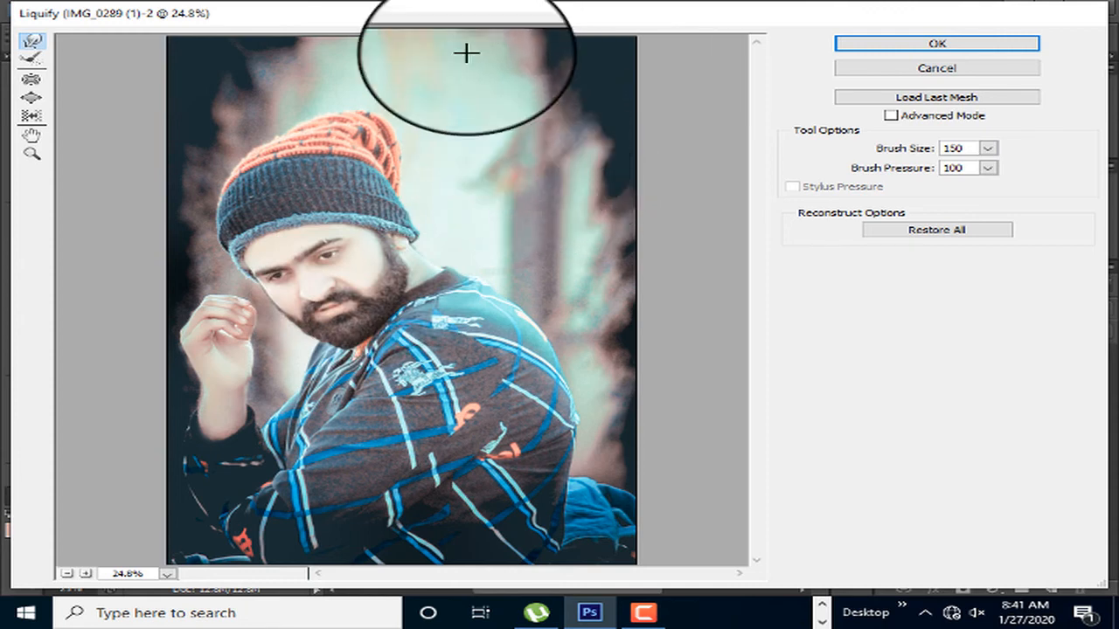
Refine the beard and chin edges with warp brush sizes between 500 and 150, and apply the Liquify changes.
key("bracketright")
key("bracketright")
key("bracketright")
key("bracketright")
key("bracketright")
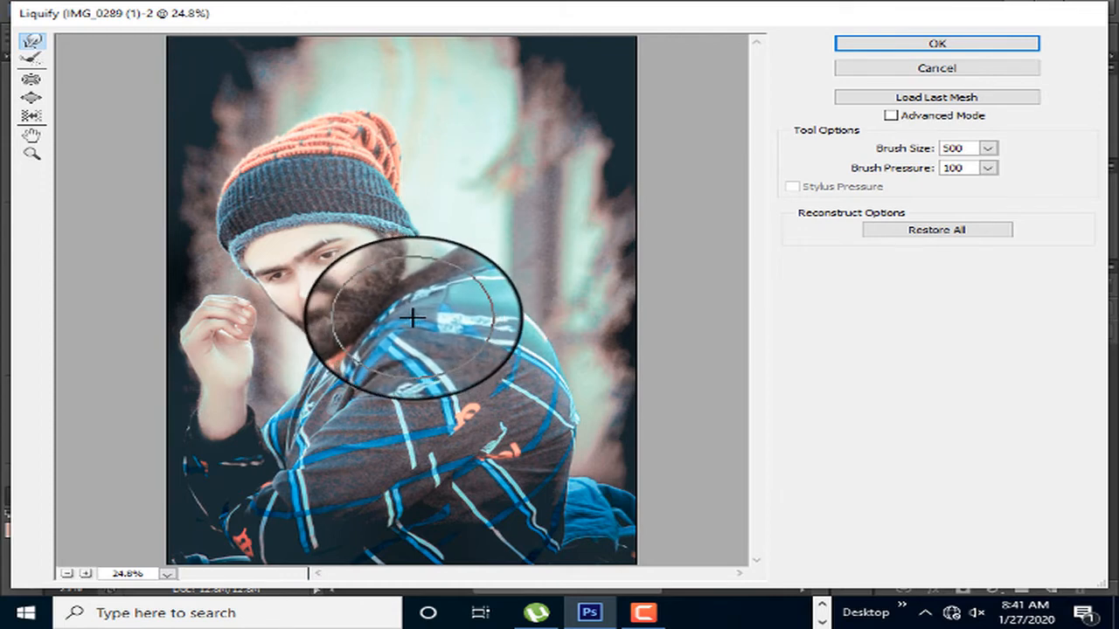
key("bracketleft")
key("bracketleft")
key("bracketleft")
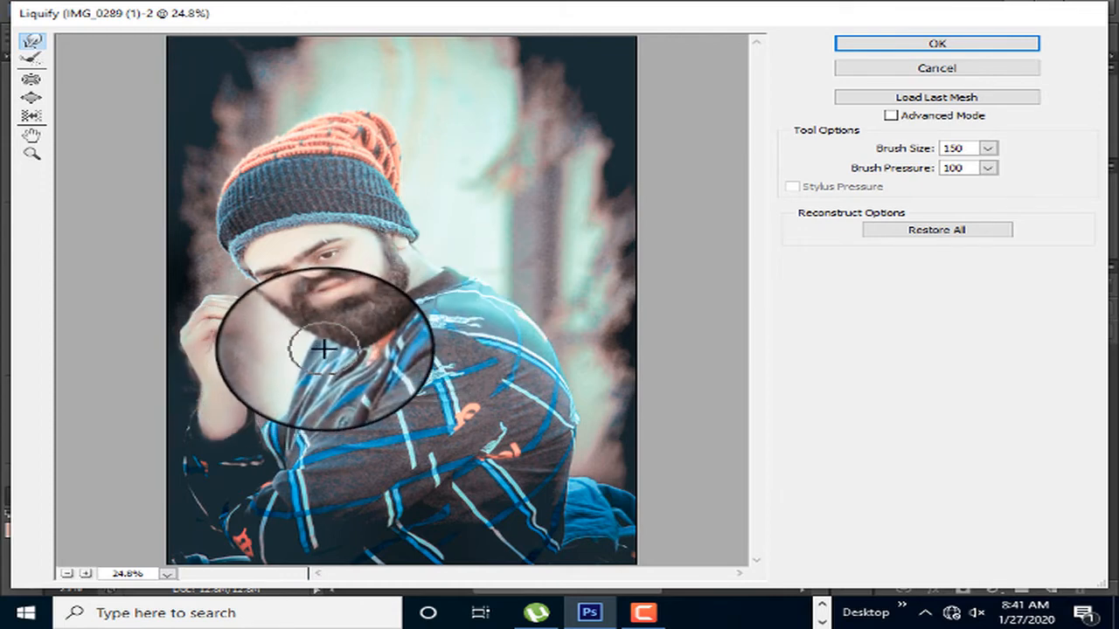
key("bracketright")
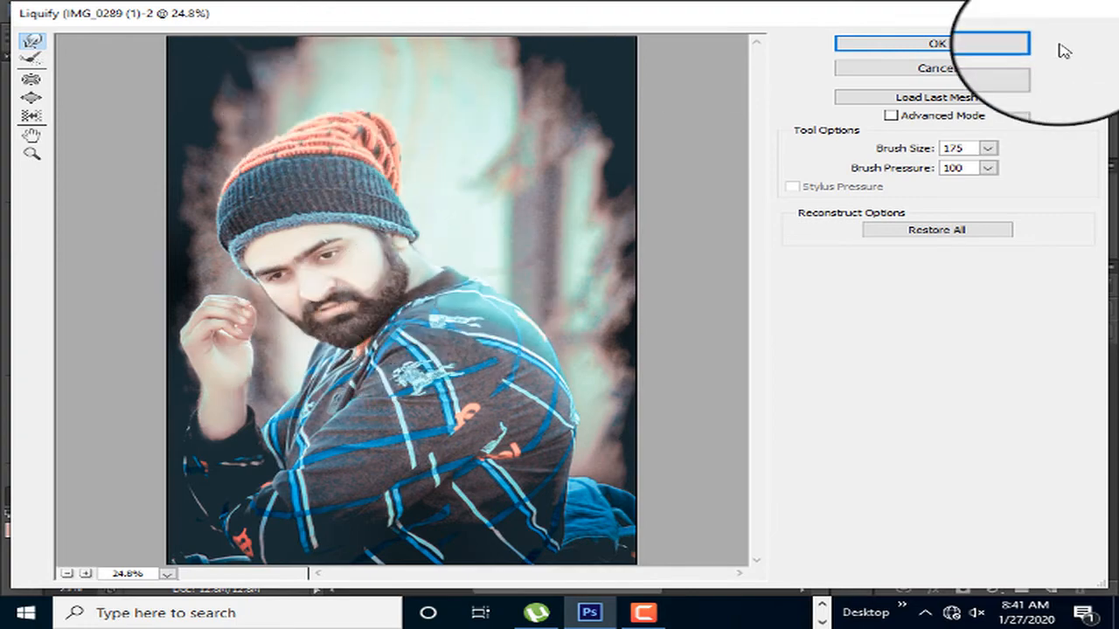
left_click(927, 46)
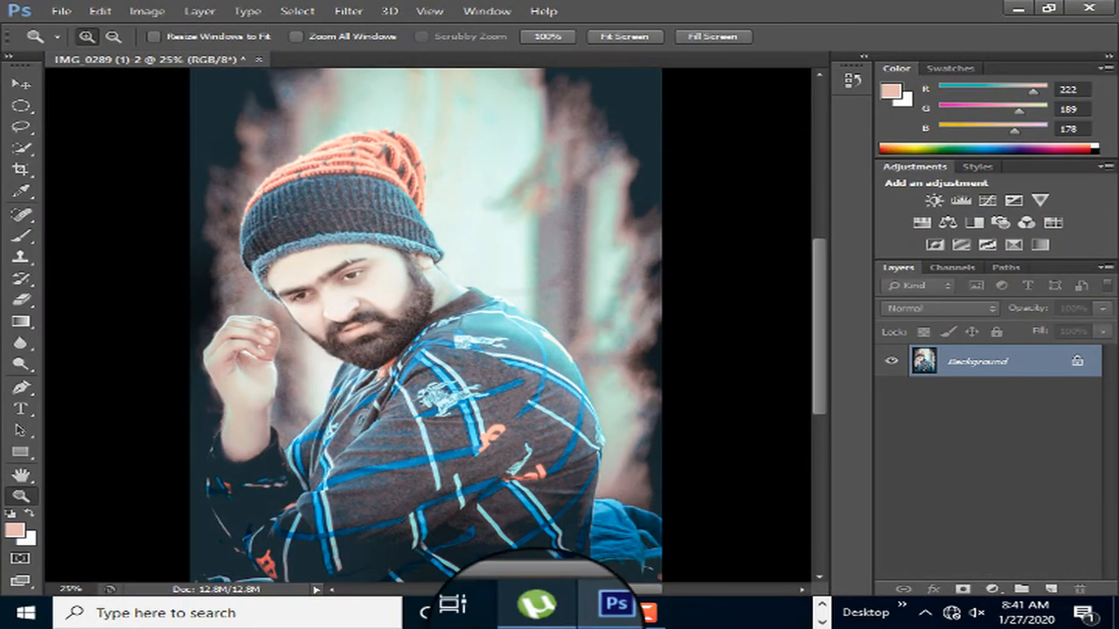
Add a Curves adjustment layer and place a lower and an upper point on the RGB curve, nudging the upper one slightly.
right_click(391, 143)
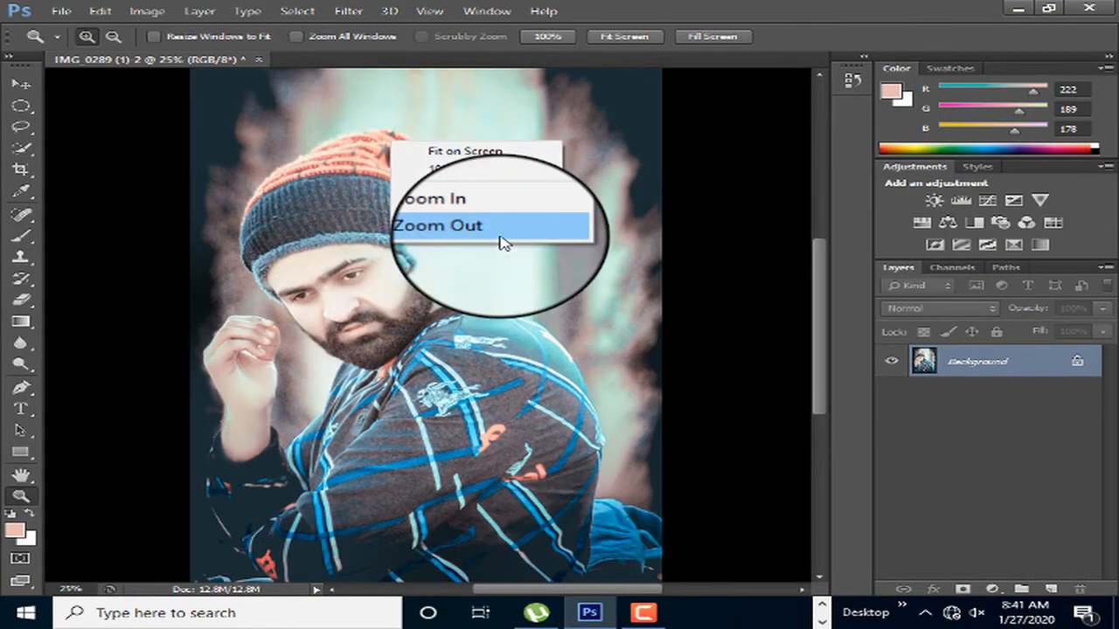
left_click(500, 229)
left_click(463, 285)
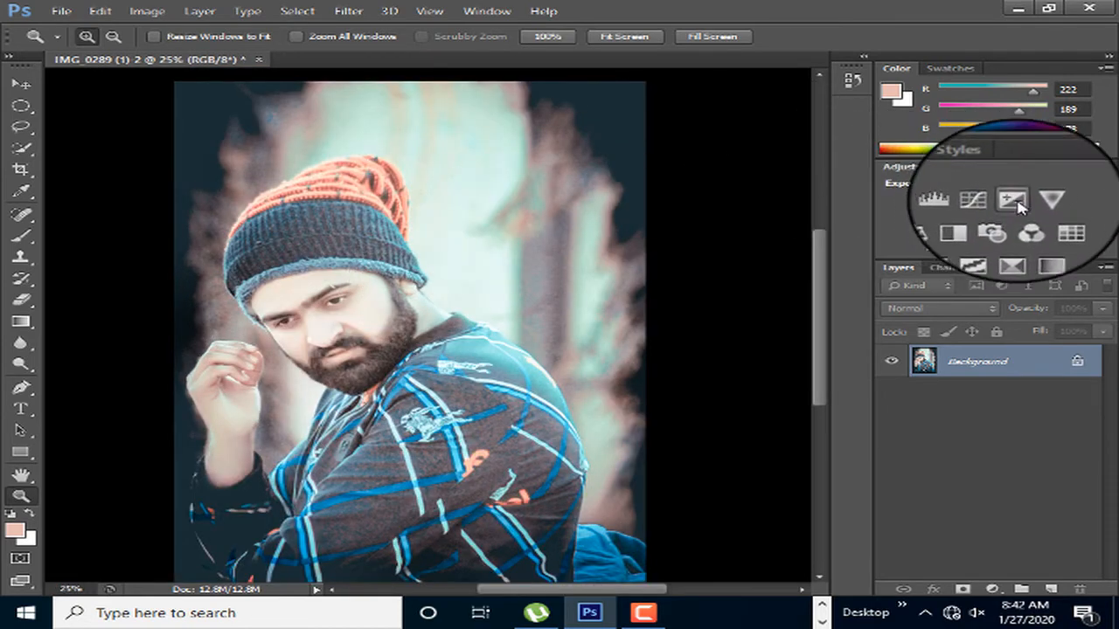
left_click(989, 203)
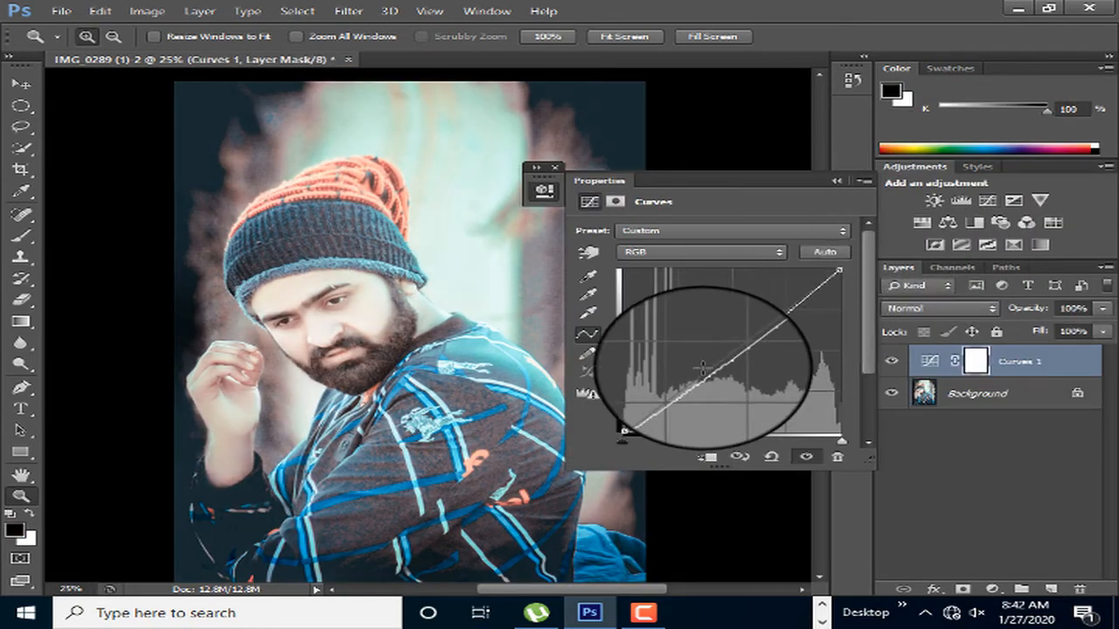
left_click(697, 381)
left_click(771, 322)
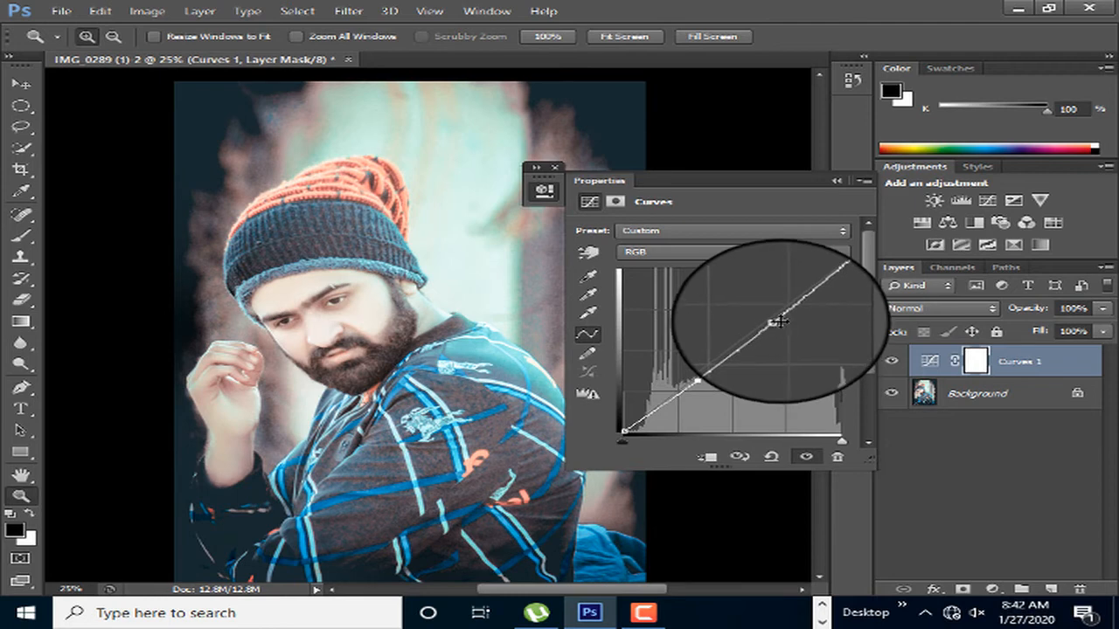
left_click_drag(782, 323, 784, 325)
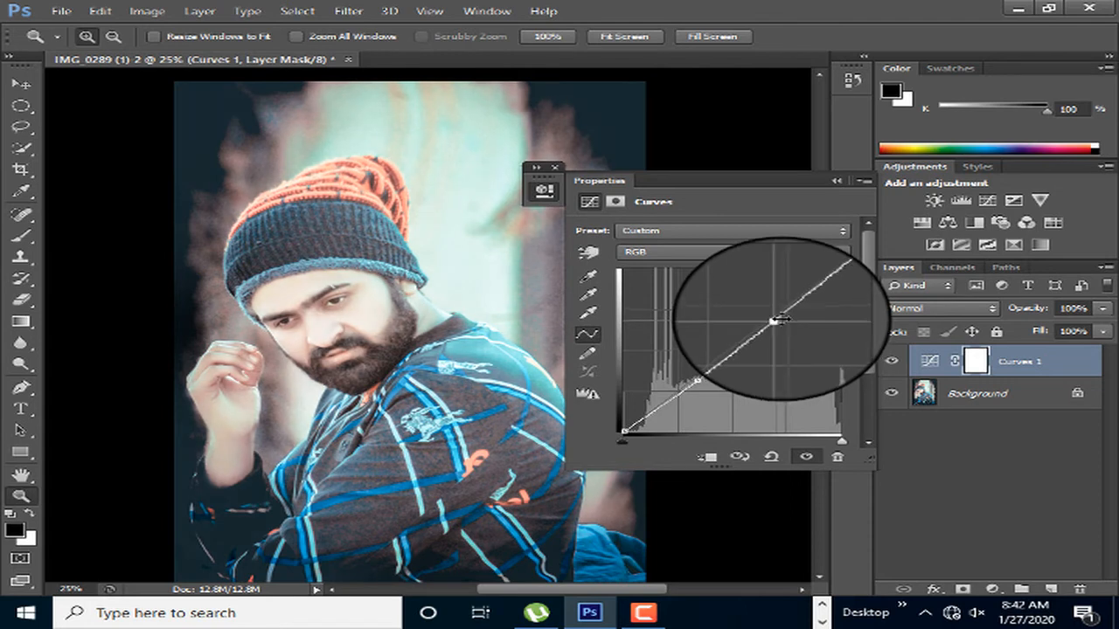
left_click_drag(780, 320, 775, 318)
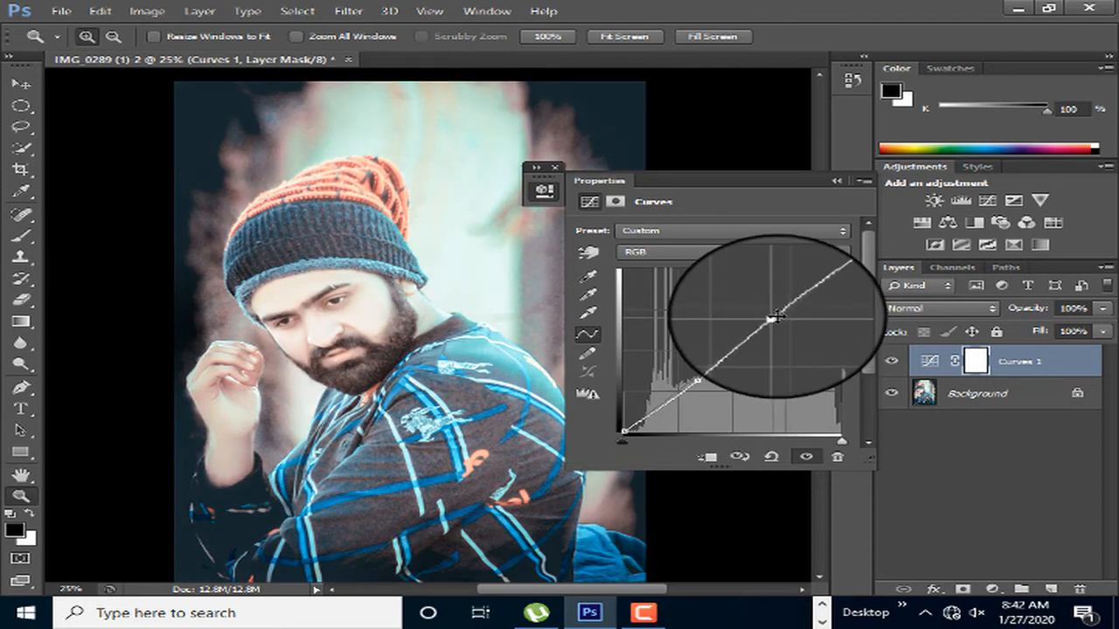
Fine-tune the lower point of the RGB curve and move the black point slightly inward to deepen the shadows.
left_click_drag(709, 383, 695, 379)
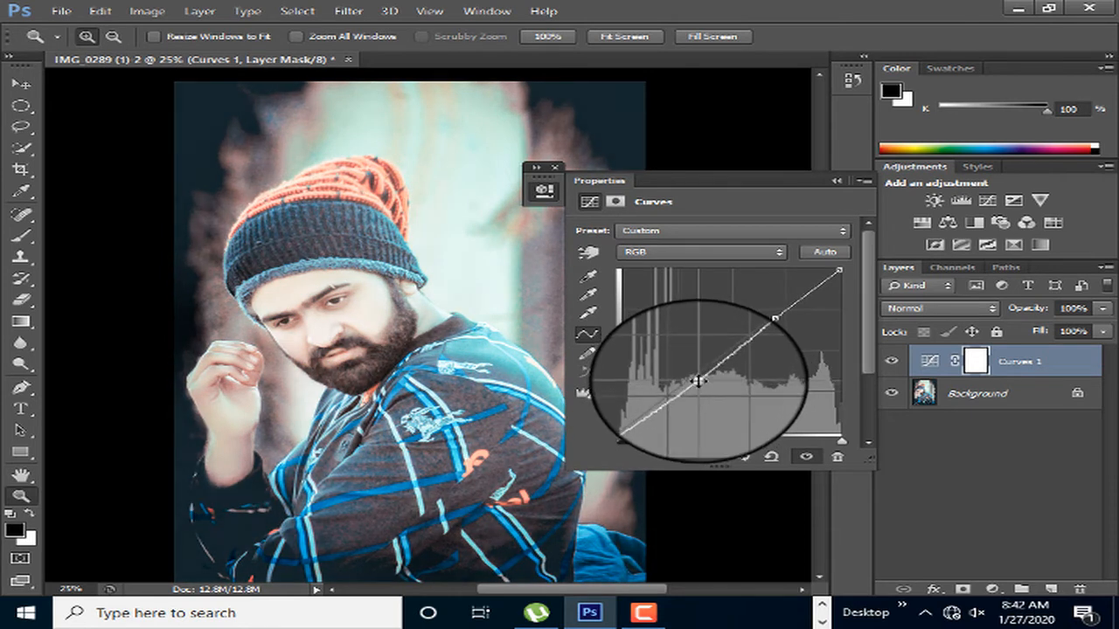
left_click_drag(619, 432, 641, 433)
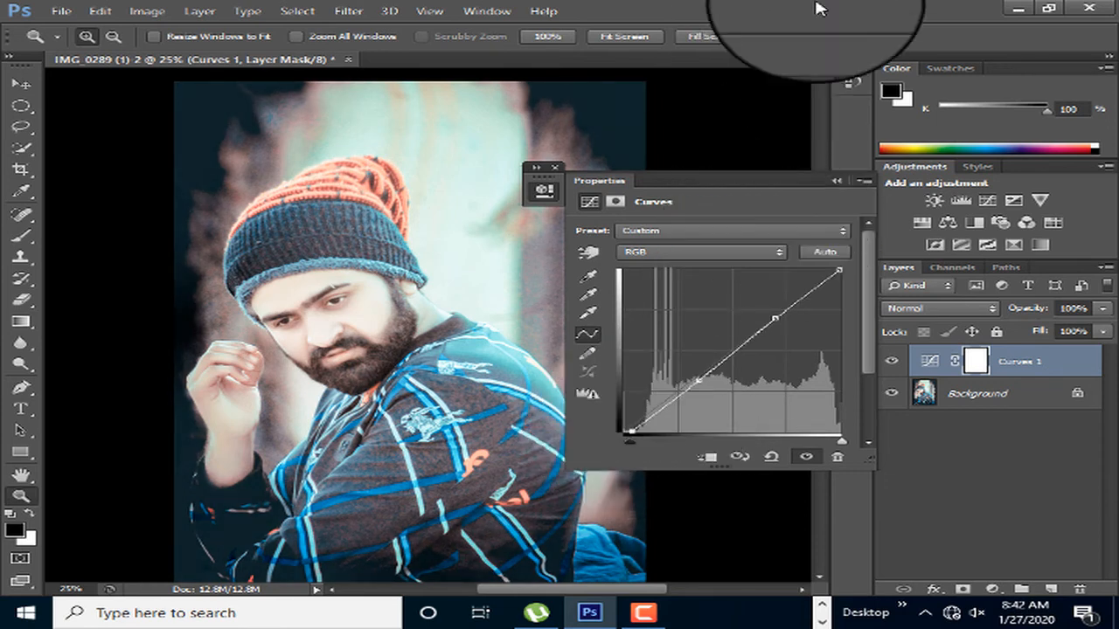
left_click(838, 180)
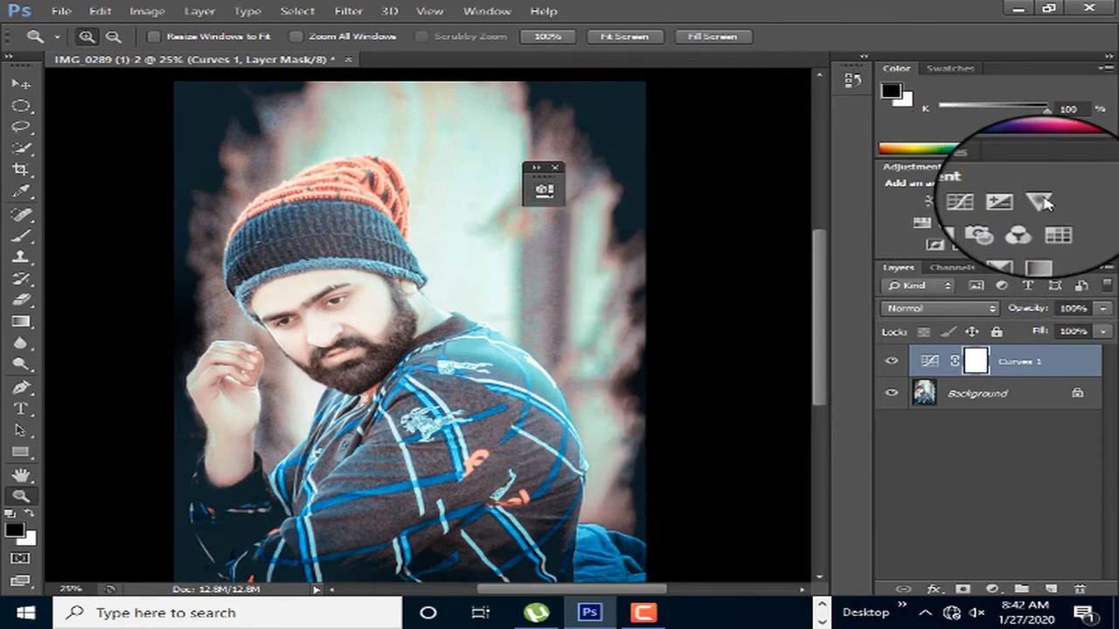
Add Exposure and Vibrance adjustment layers above the Curves layer, leaving both at their default settings.
left_click(998, 202)
left_click(843, 176)
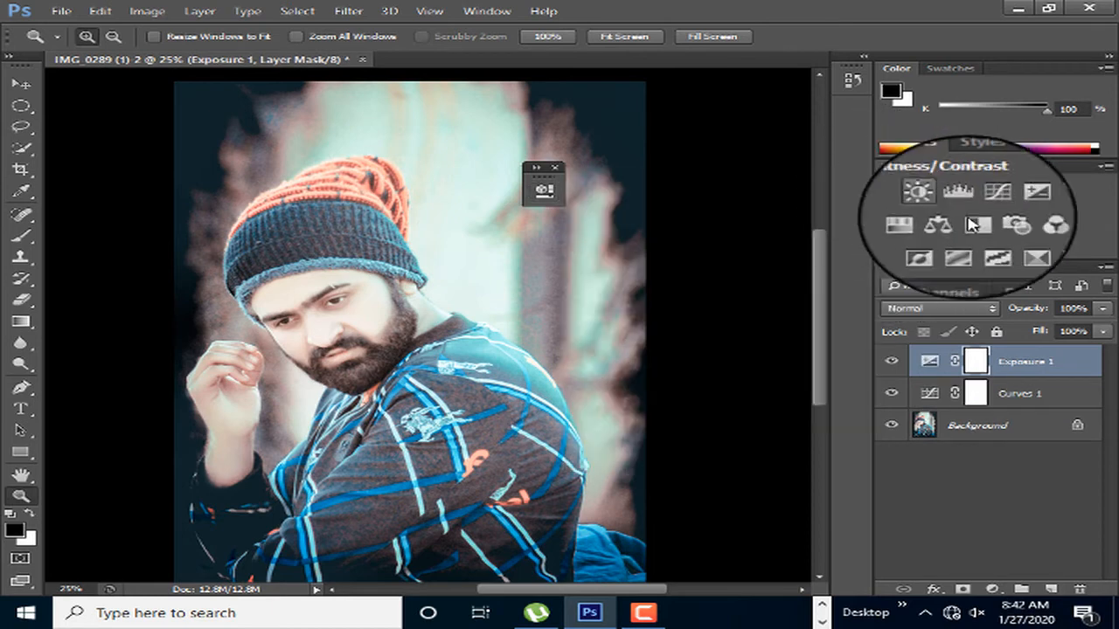
left_click(1040, 200)
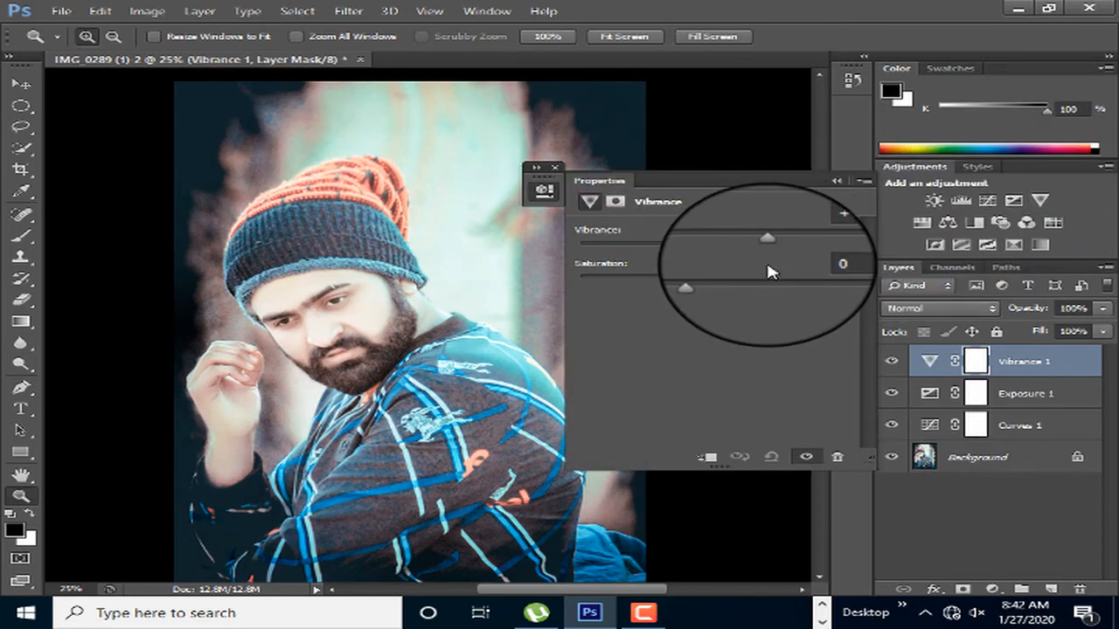
left_click(837, 180)
Paint the Vibrance layer mask black around the photo's edges with a 1200 px brush at 25% opacity.
right_click(435, 243)
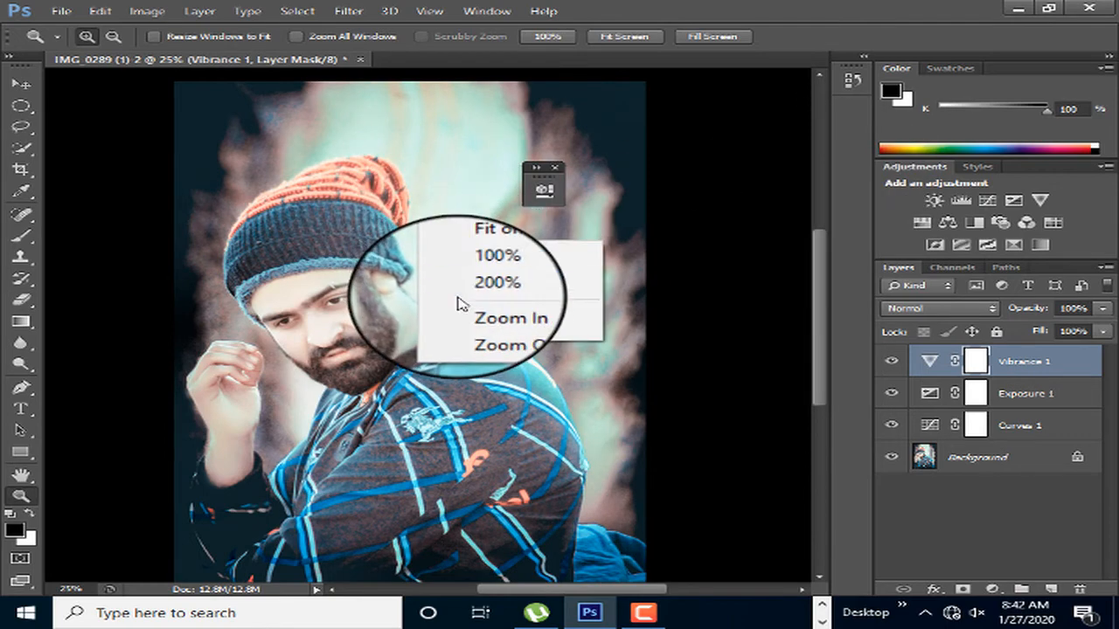
left_click(489, 325)
left_click(402, 301)
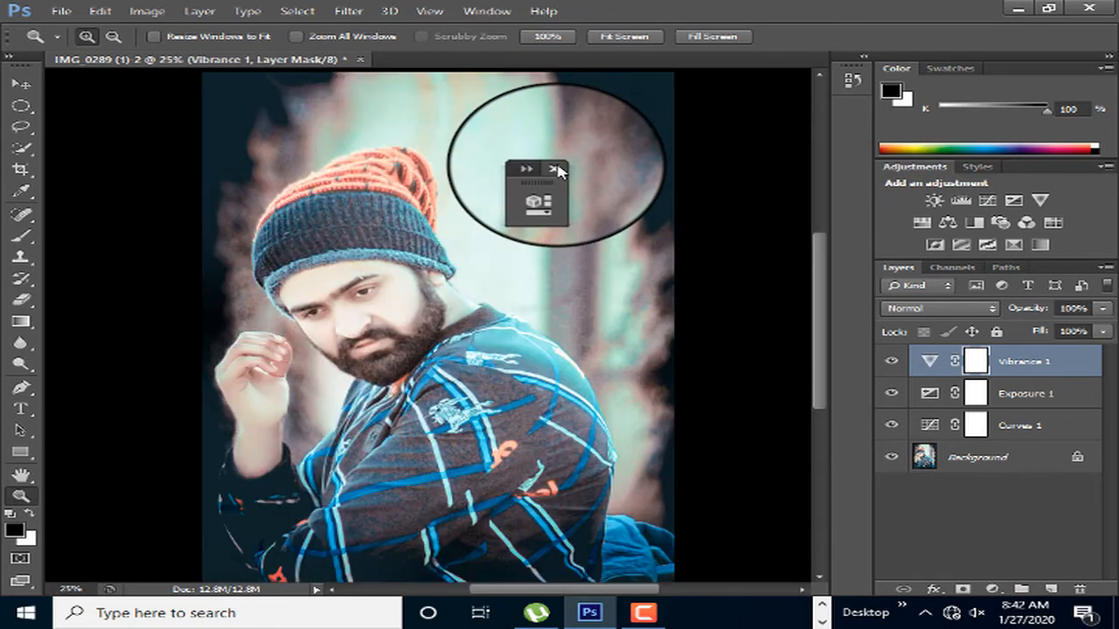
left_click(21, 236)
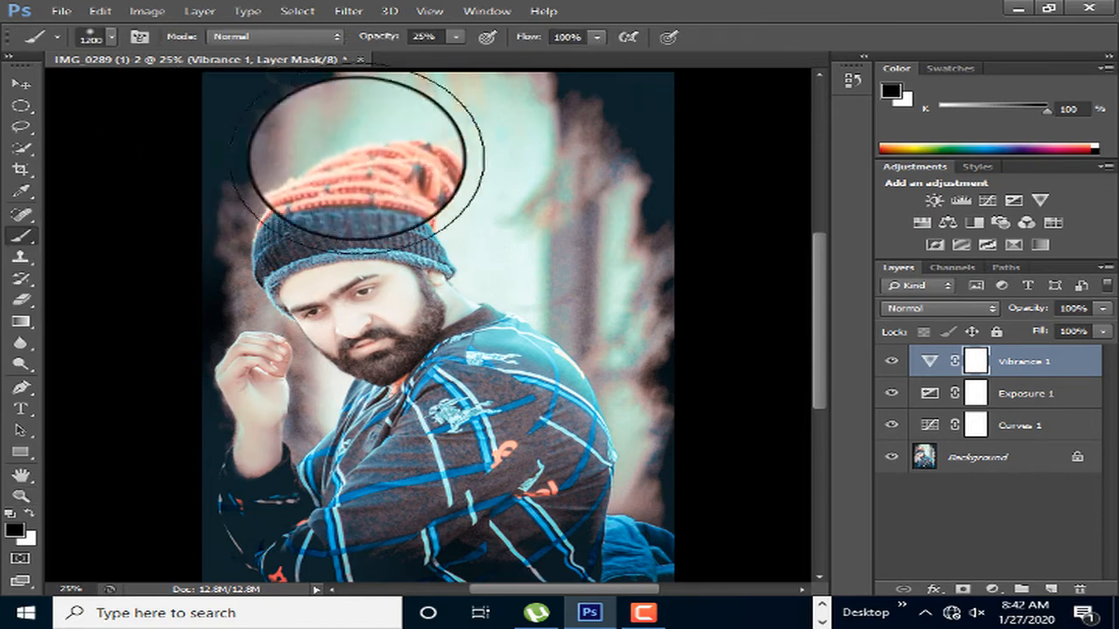
scroll(390, 229, "up", 3)
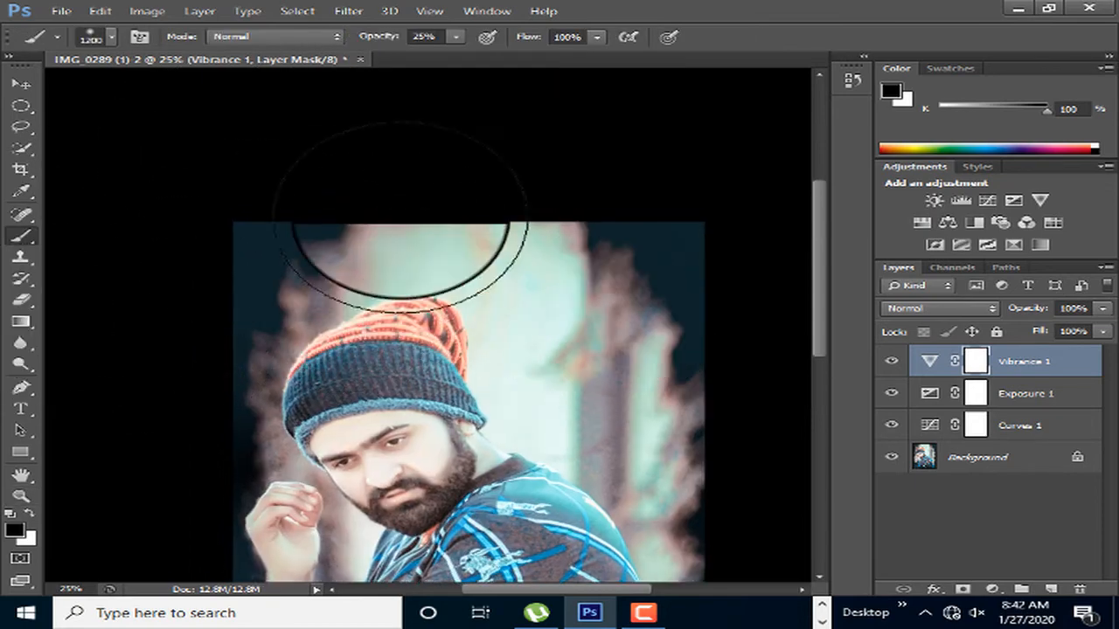
mouse_move(400, 217)
left_mouse_down()
mouse_move(253, 254)
mouse_move(176, 308)
mouse_move(291, 197)
mouse_move(310, 212)
mouse_move(208, 331)
mouse_move(312, 309)
mouse_move(278, 290)
left_mouse_up()
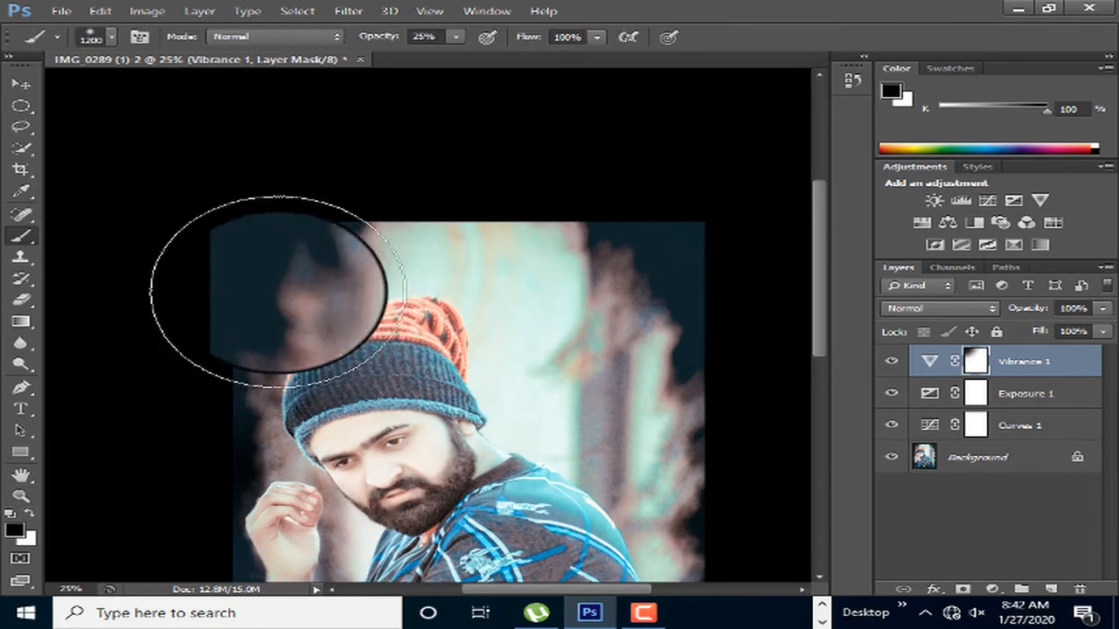
mouse_move(702, 457)
left_mouse_down()
mouse_move(674, 465)
mouse_move(704, 421)
mouse_move(705, 497)
left_mouse_up()
left_click_drag(706, 506, 691, 85)
mouse_move(687, 131)
left_mouse_down()
mouse_move(659, 344)
mouse_move(159, 341)
left_mouse_up()
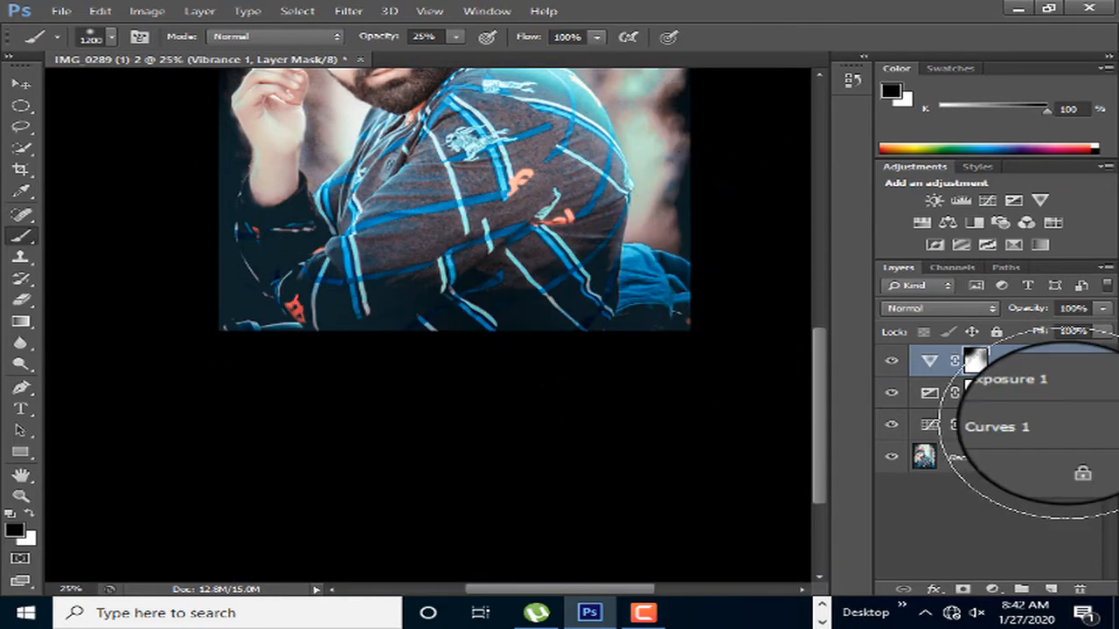
Paint the Exposure layer mask black along the photo's lower, right and upper-left edges with the 25% opacity brush.
left_click(988, 394)
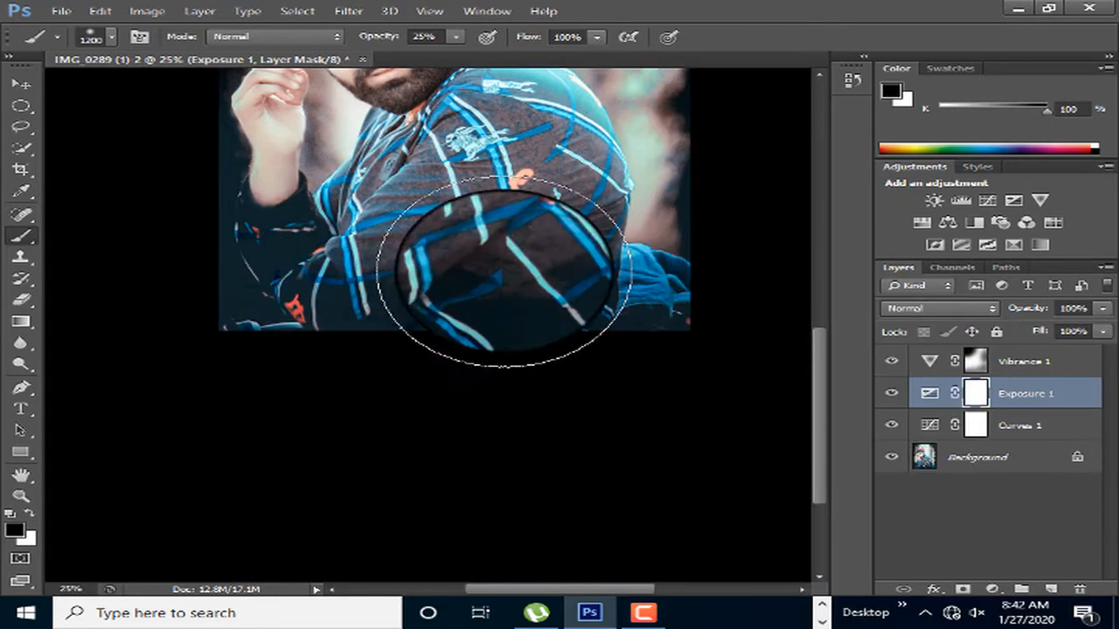
mouse_move(505, 274)
left_mouse_down()
mouse_move(294, 317)
mouse_move(595, 250)
mouse_move(687, 288)
mouse_move(724, 255)
mouse_move(707, 569)
left_mouse_up()
left_click_drag(650, 59, 694, 262)
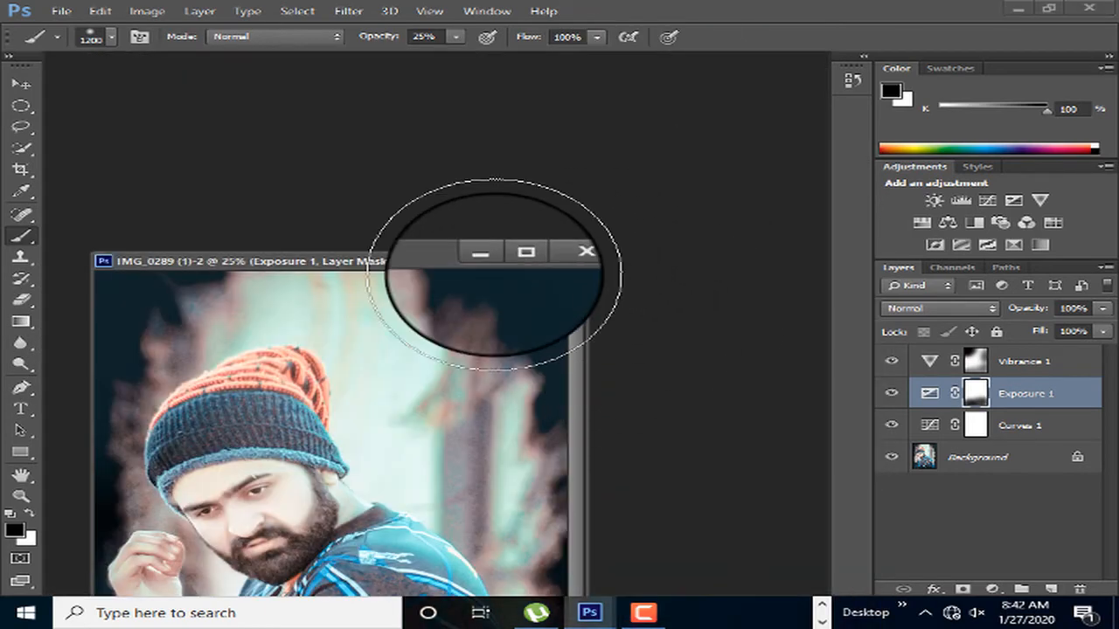
left_click_drag(429, 262, 569, 61)
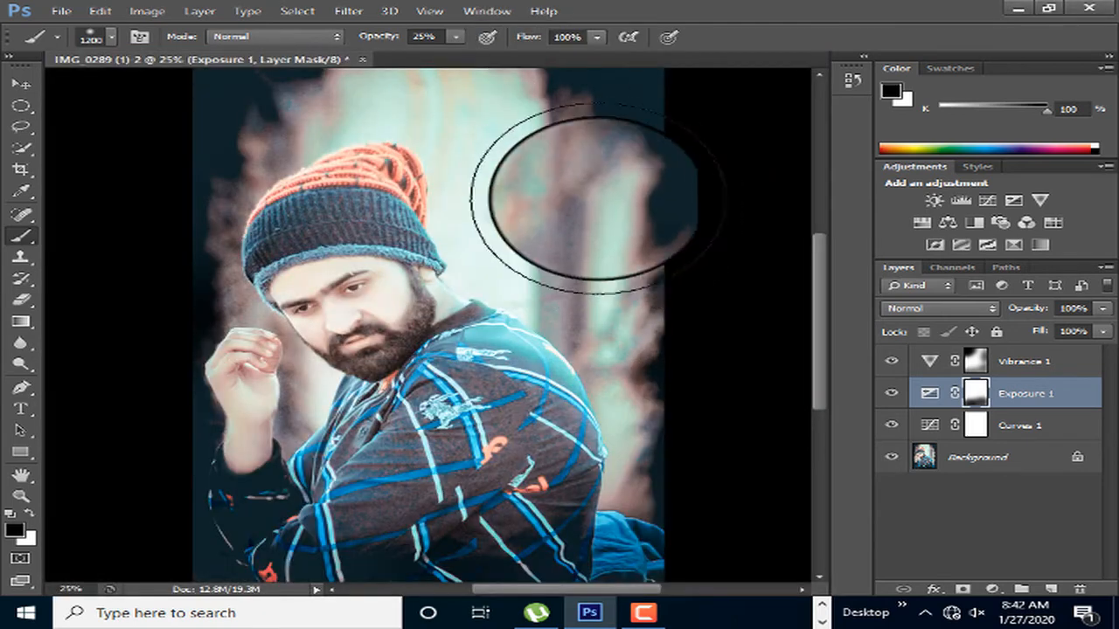
mouse_move(599, 199)
left_mouse_down()
mouse_move(664, 154)
mouse_move(508, 157)
mouse_move(594, 110)
mouse_move(633, 346)
left_mouse_up()
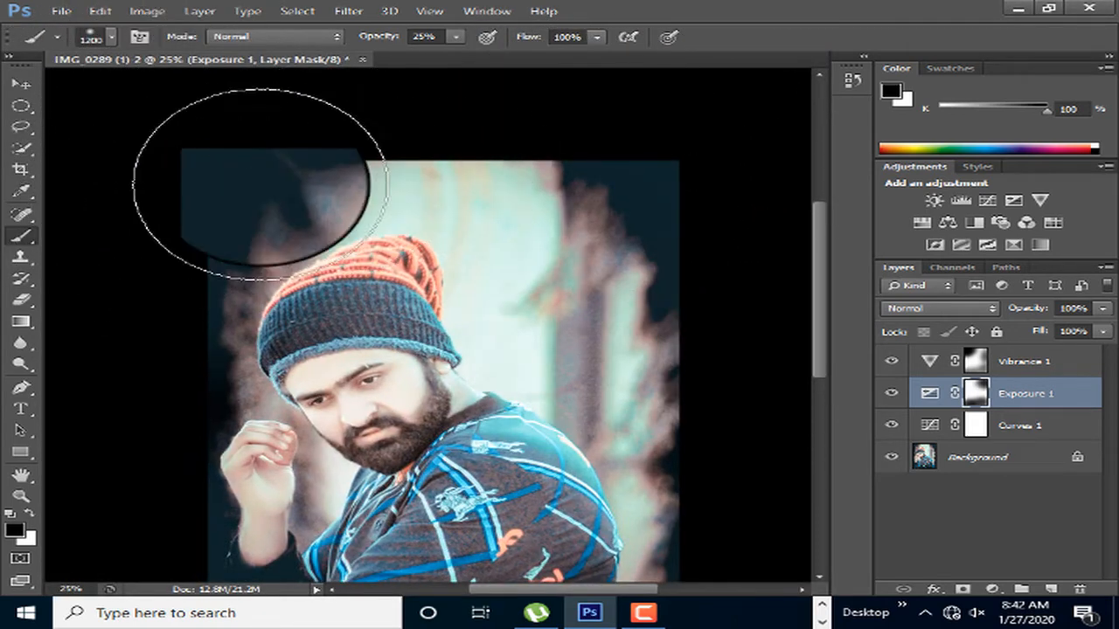
mouse_move(261, 183)
left_mouse_down()
mouse_move(132, 192)
mouse_move(559, 152)
mouse_move(919, 222)
mouse_move(690, 172)
mouse_move(685, 299)
mouse_move(666, 239)
mouse_move(643, 271)
mouse_move(623, 238)
mouse_move(626, 251)
mouse_move(659, 234)
mouse_move(488, 243)
mouse_move(124, 134)
mouse_move(210, 222)
left_mouse_up()
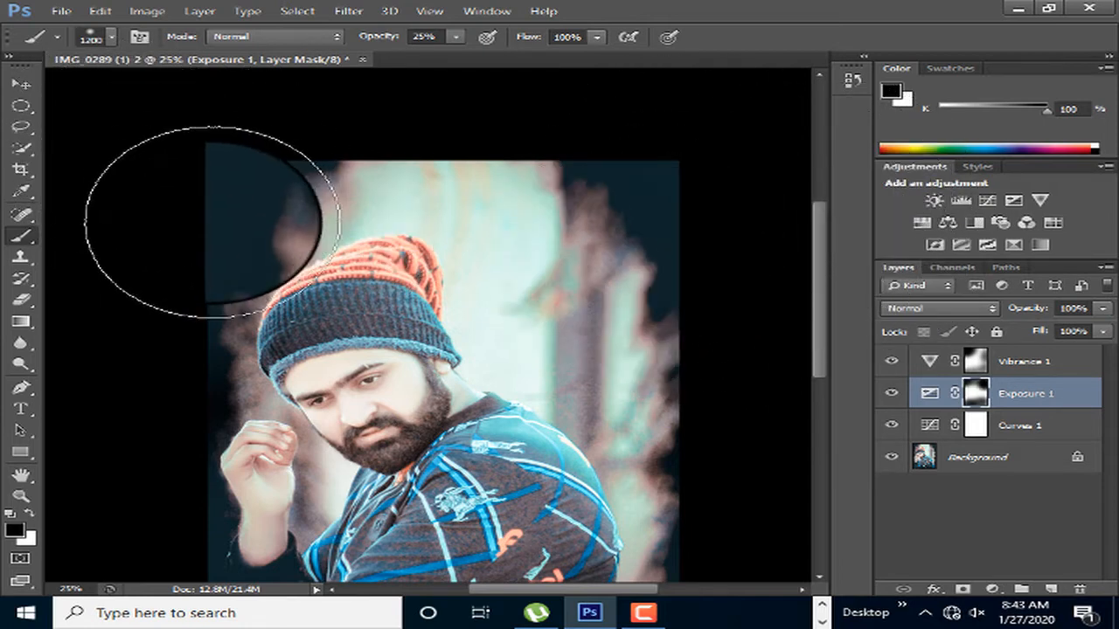
left_click(21, 497)
right_click(495, 215)
left_click(535, 302)
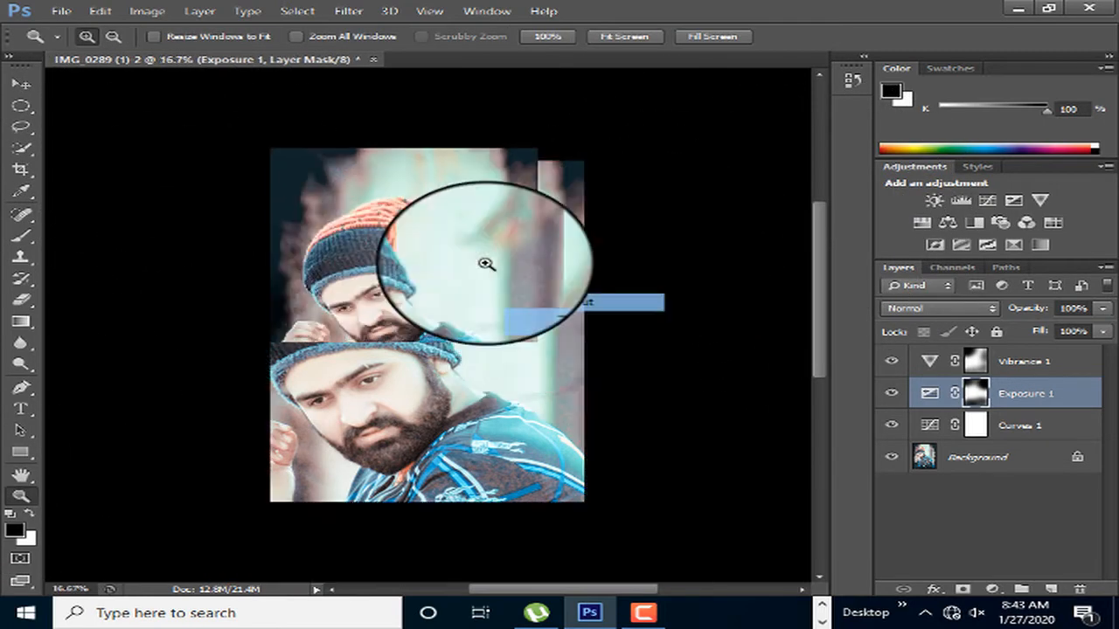
right_click(486, 264)
left_click(443, 347)
left_click(448, 348)
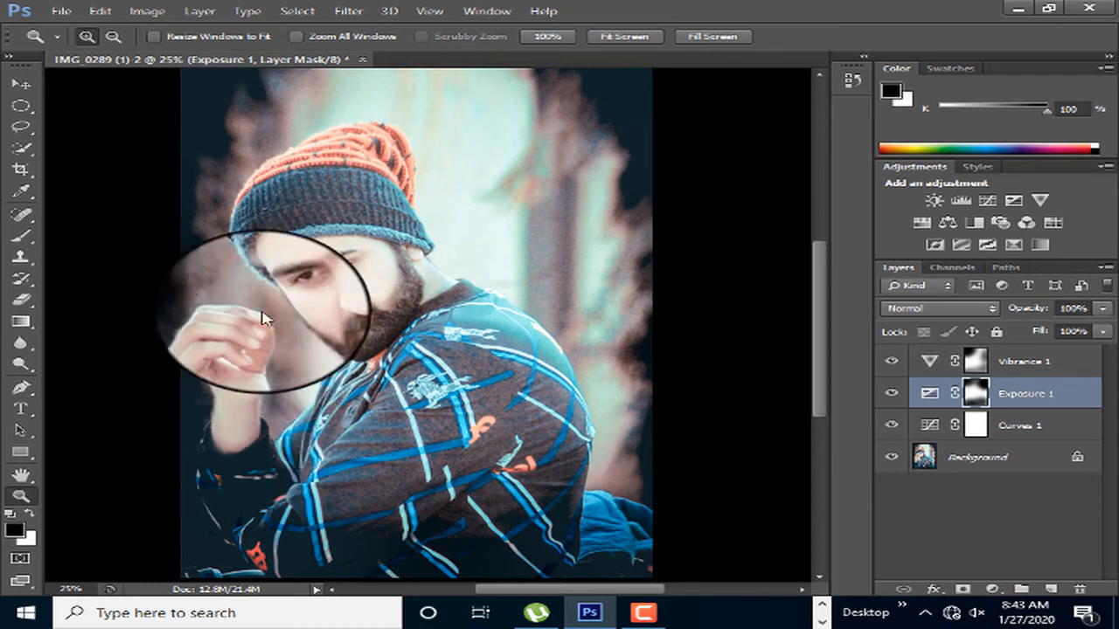
key("ctrl+shift+s")
left_click(568, 391)
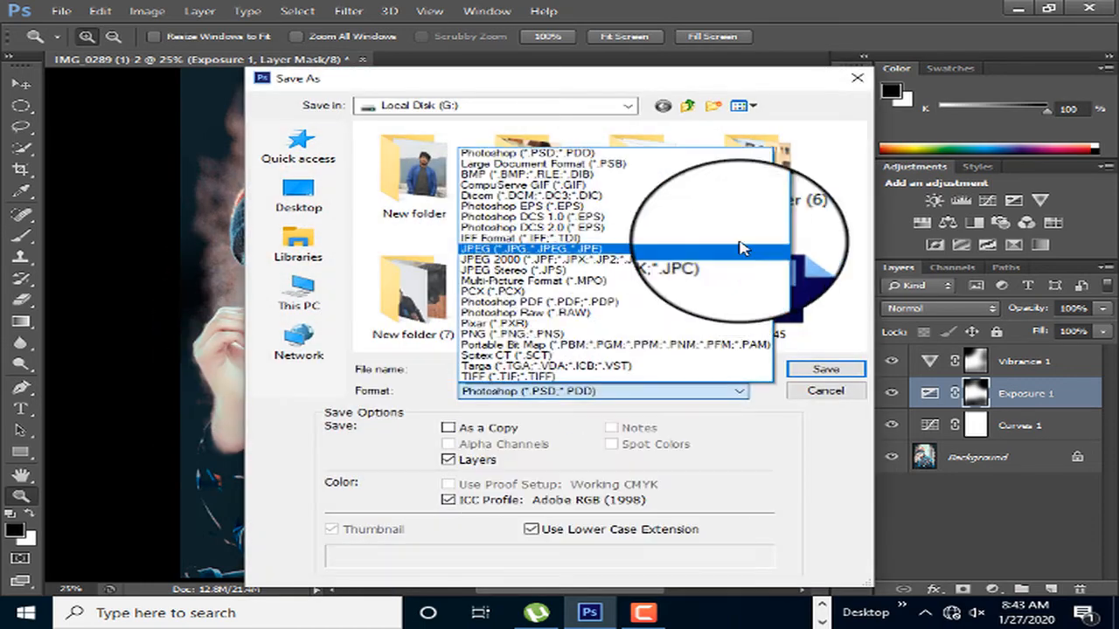
left_click(825, 390)
left_click(825, 390)
Add a text box across the portrait reading LOST in the Urban Jungle font at 150 pt.
left_click(19, 408)
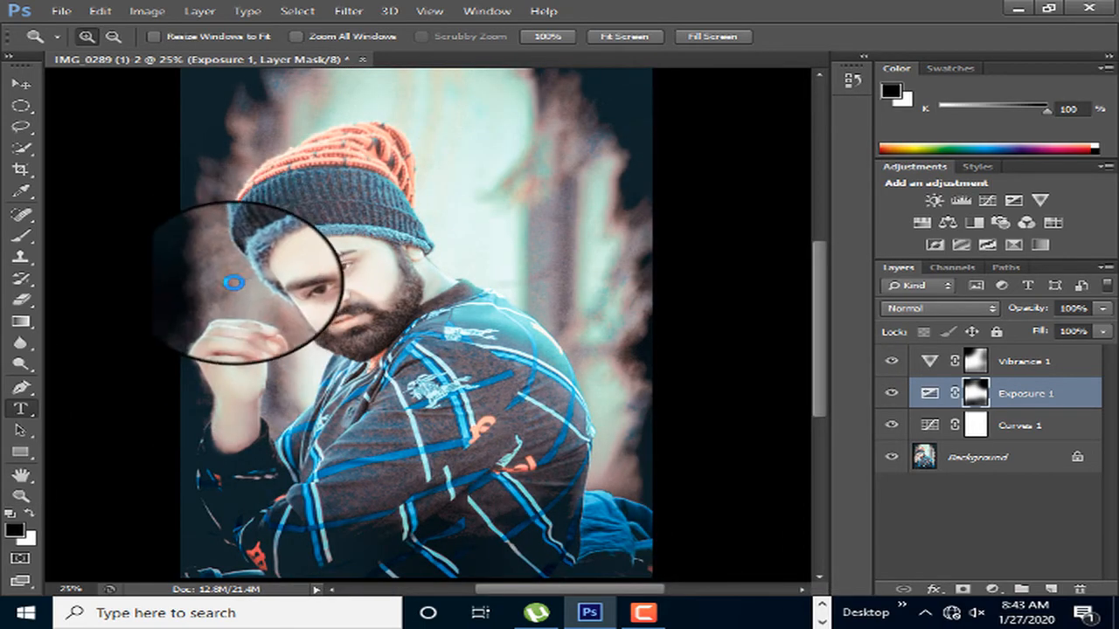
left_click_drag(235, 236, 679, 457)
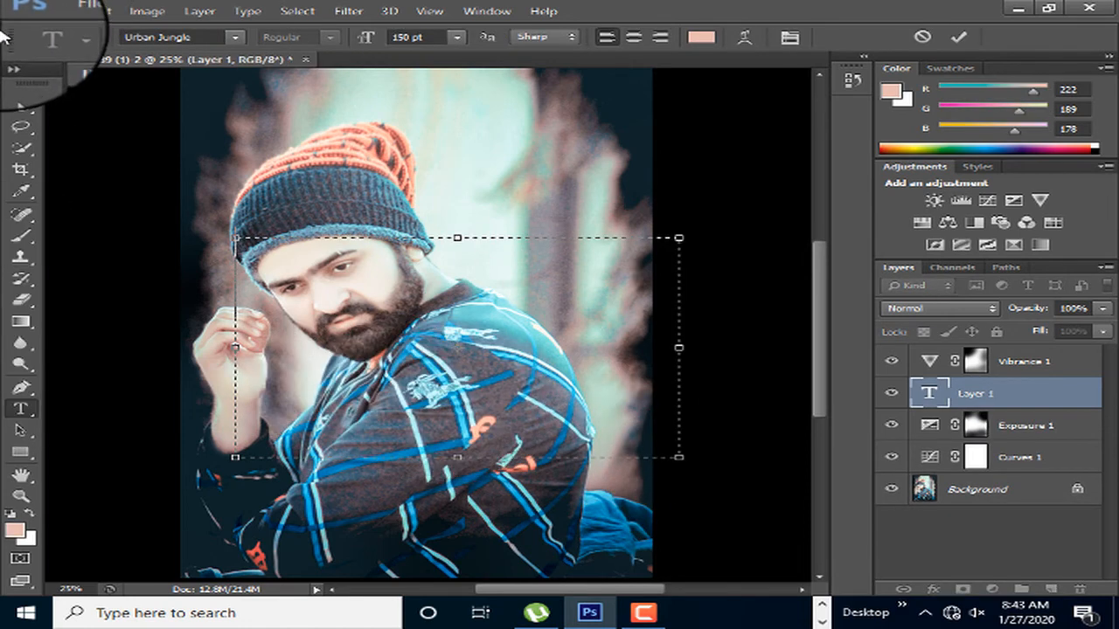
type("POST")
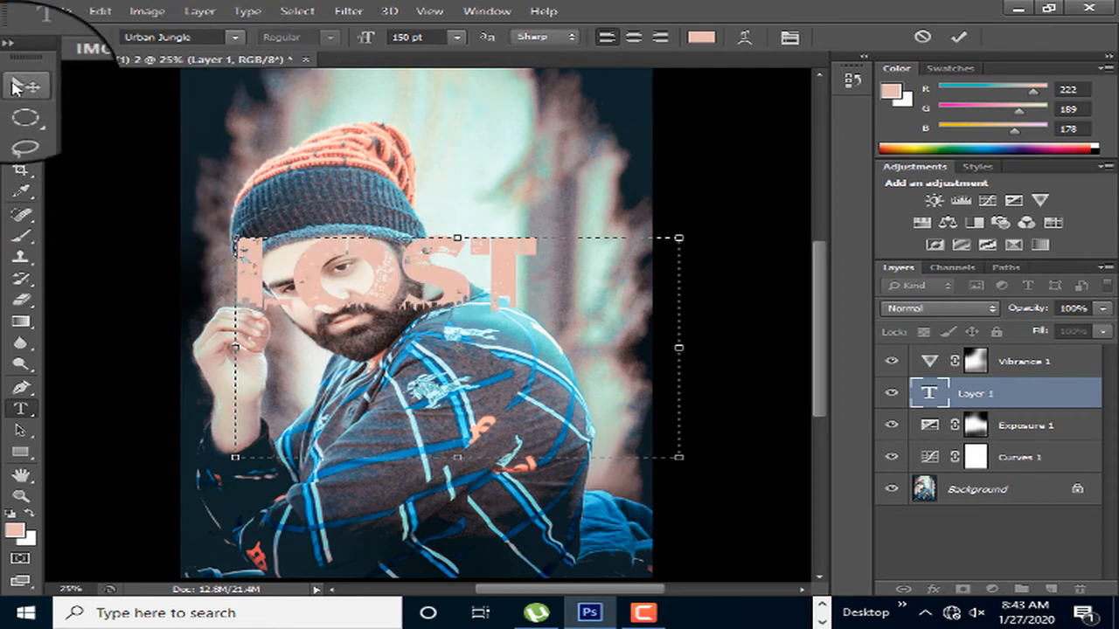
Scale the LOST text to about 61% width and 64% height and place it near the photo's lower edge.
left_click(19, 83)
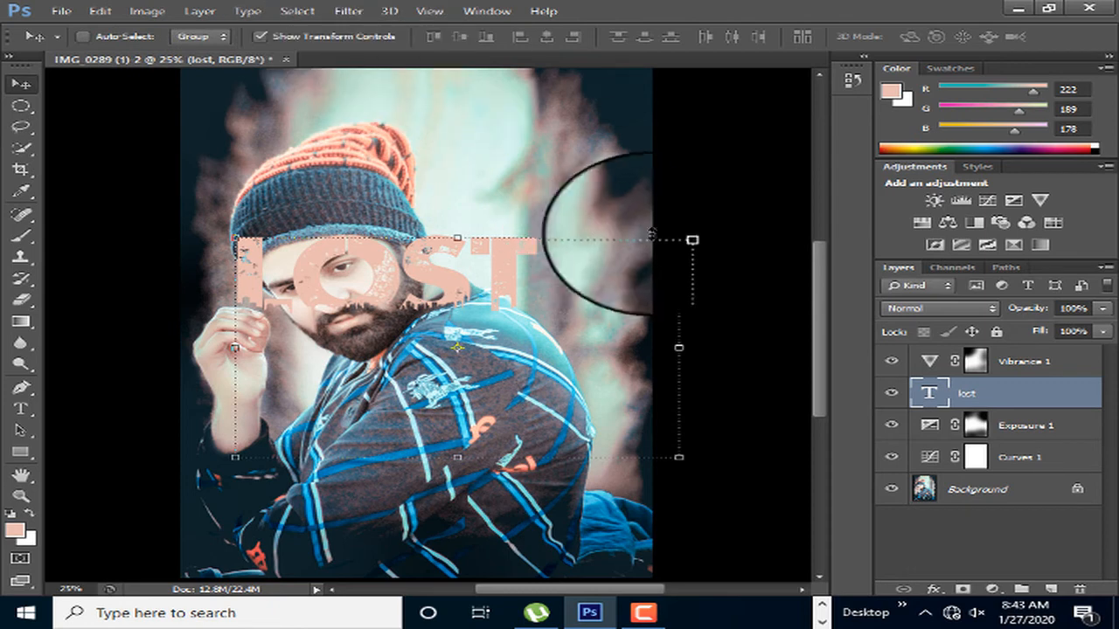
left_click_drag(677, 237, 505, 309)
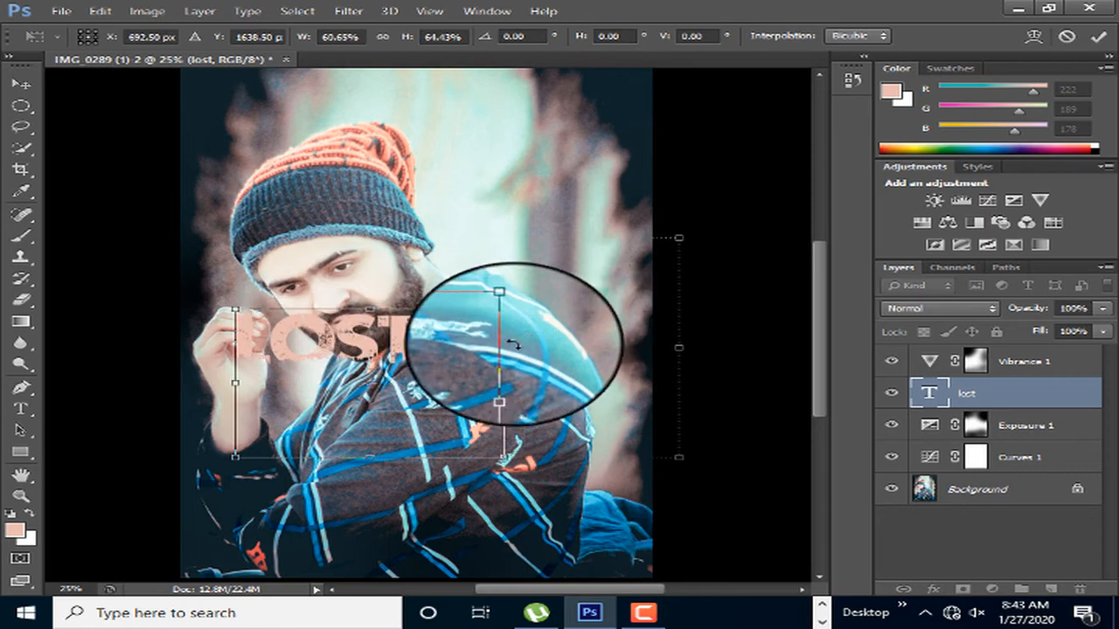
left_click_drag(335, 344, 401, 533)
key("Return")
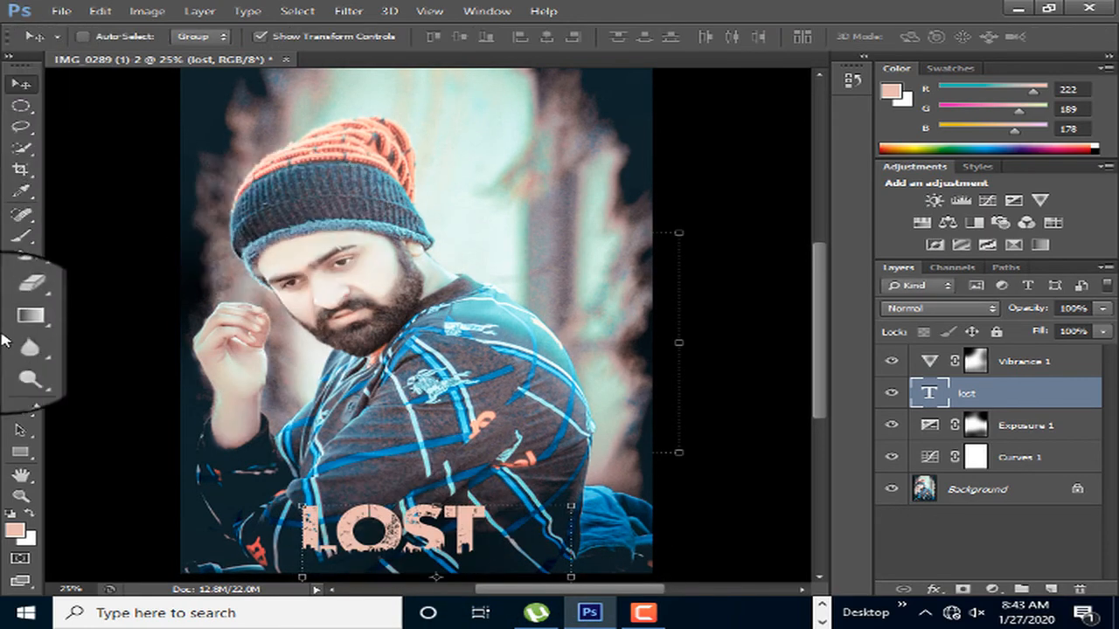
Change the colour of the LOST text to near-white.
left_click(19, 411)
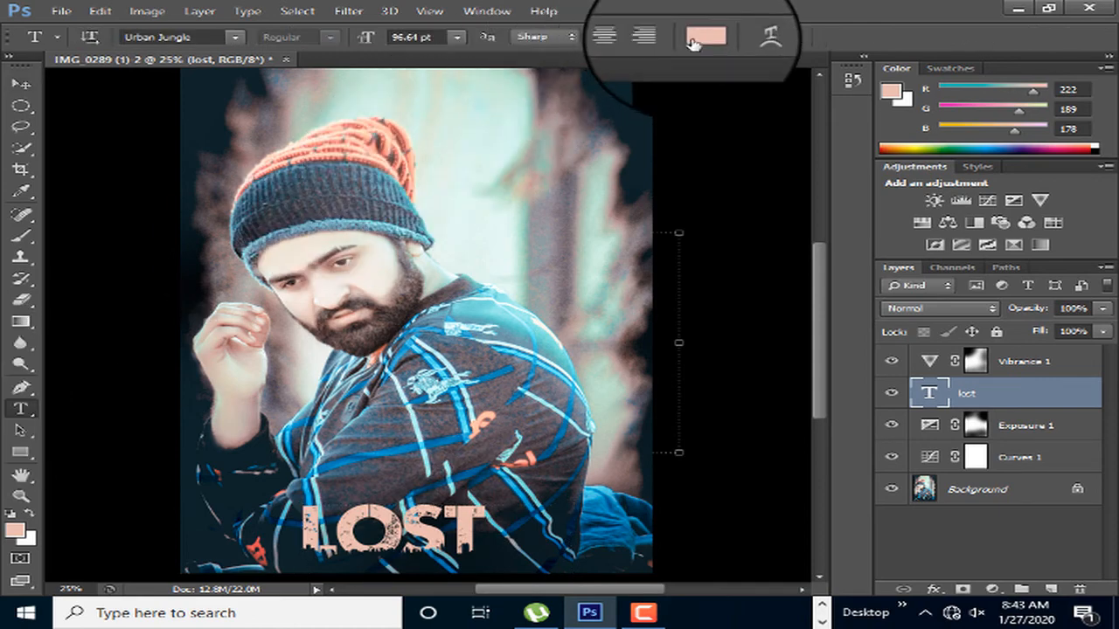
left_click(683, 37)
left_click(611, 210)
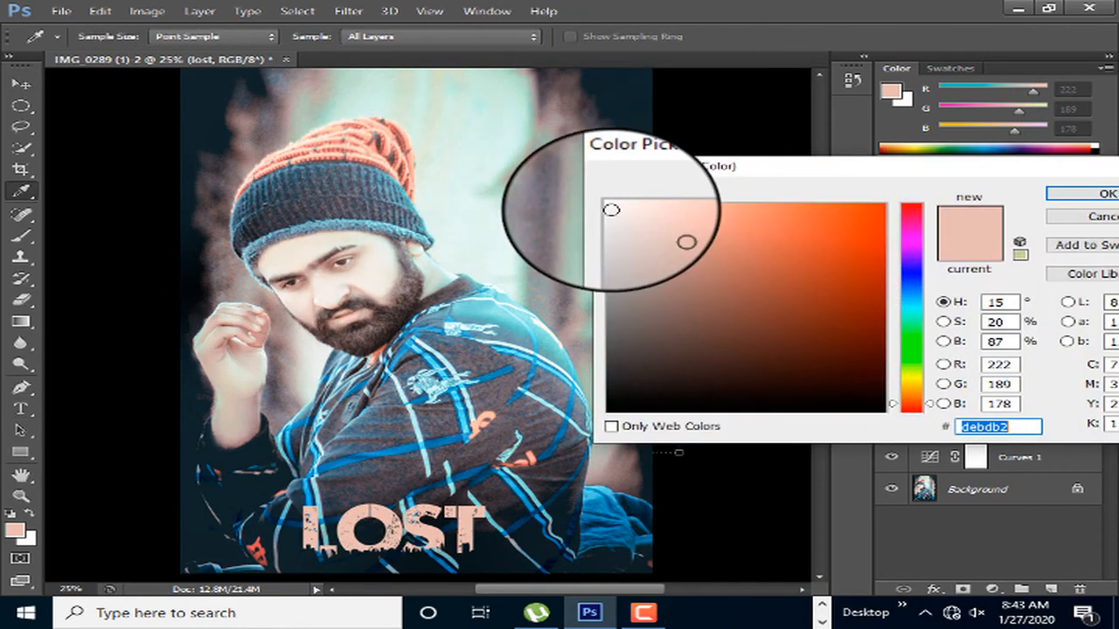
left_click(1077, 191)
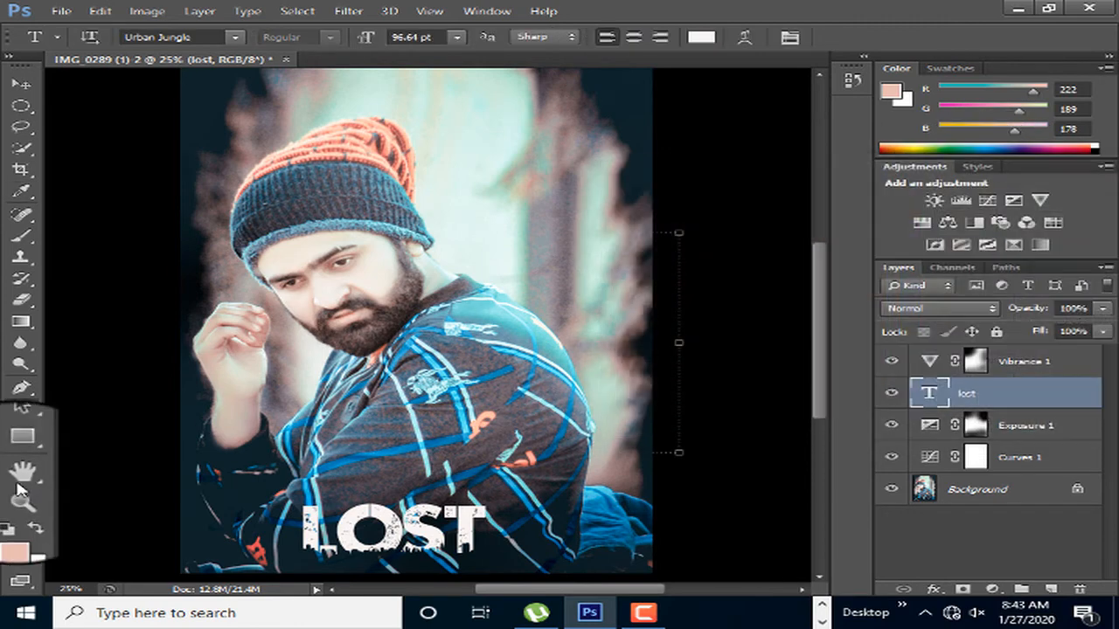
Nudge the LOST text slightly right and down, and turn off the transform controls.
right_click(365, 188)
left_click(440, 275)
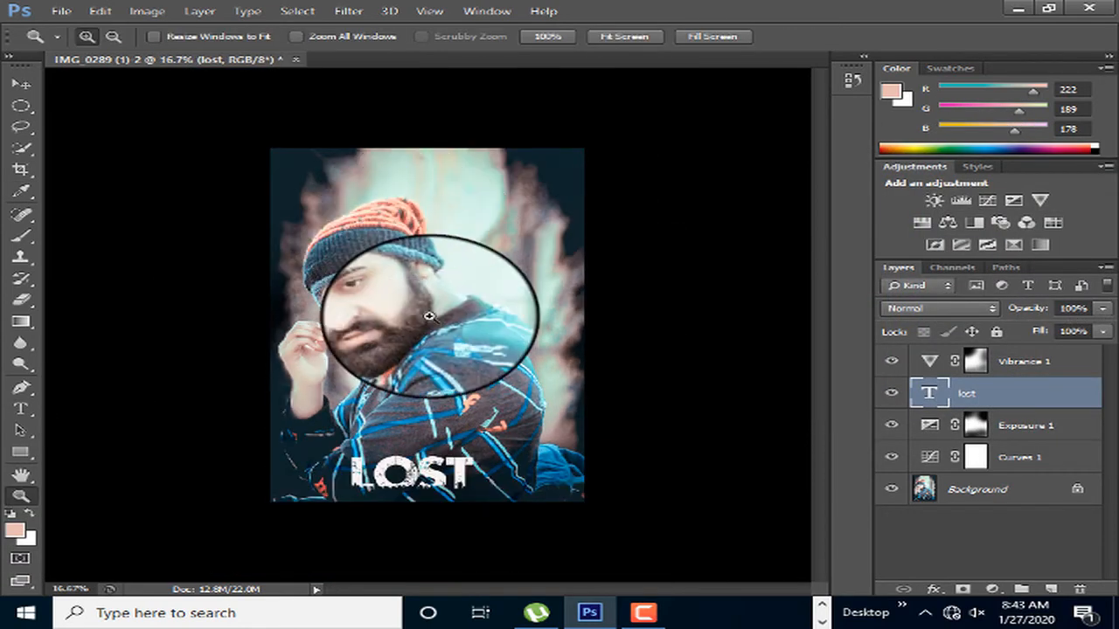
left_click(461, 347)
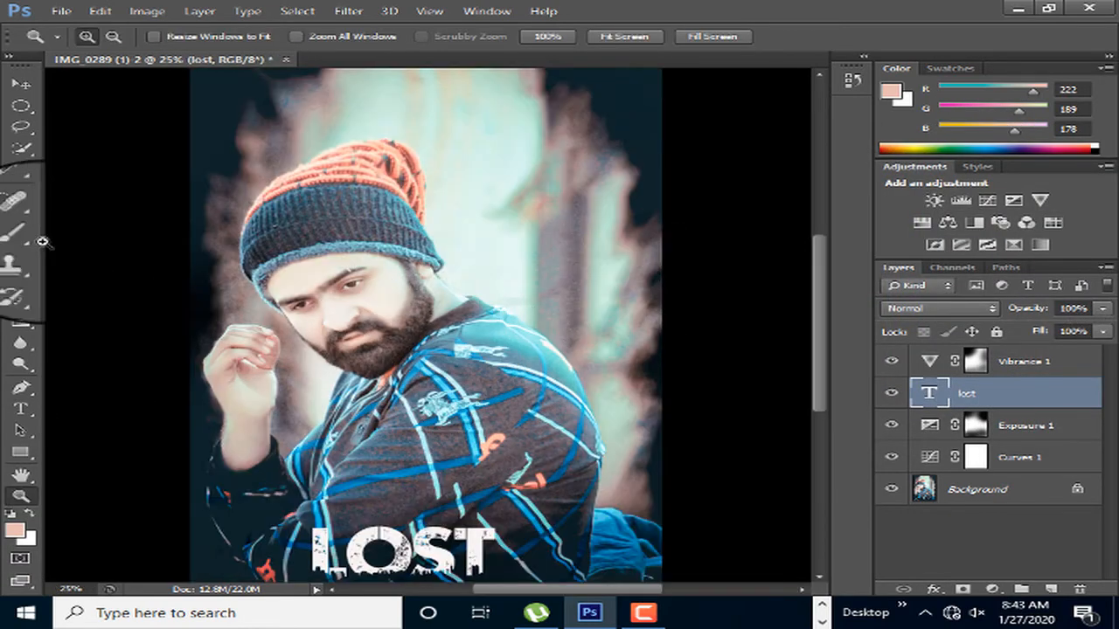
left_click(20, 84)
scroll(420, 236, "down", 5)
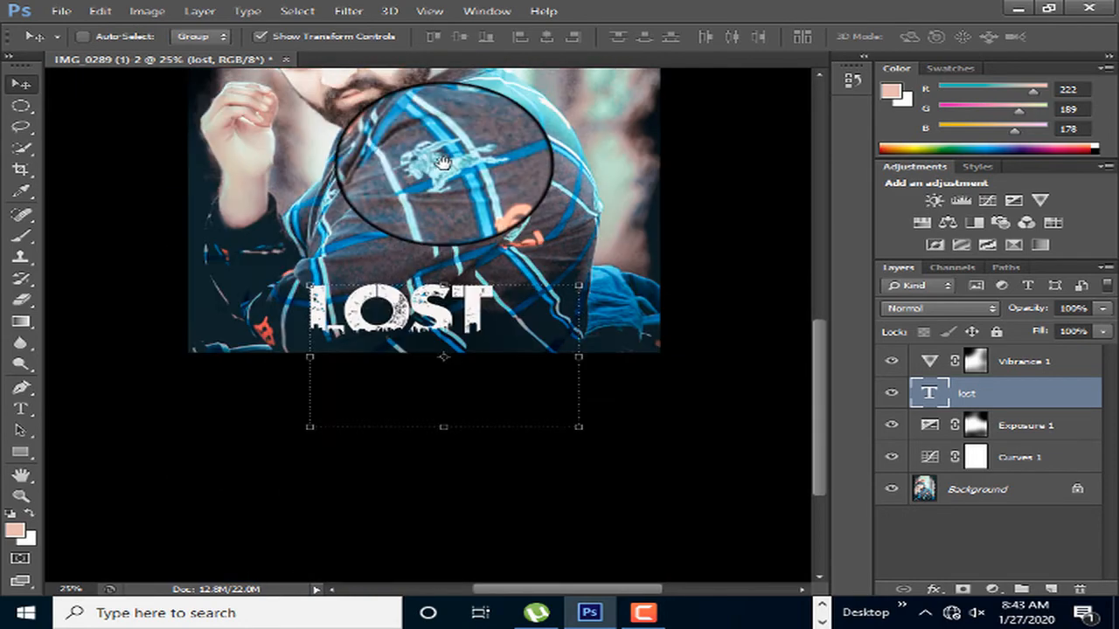
left_click_drag(454, 334, 463, 341)
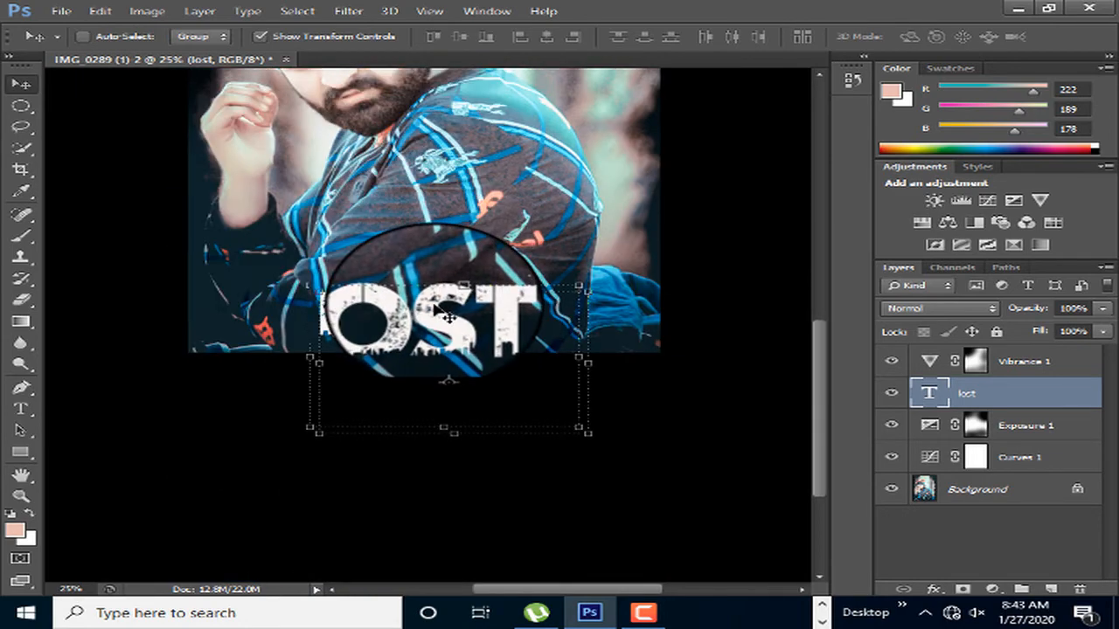
left_click(259, 36)
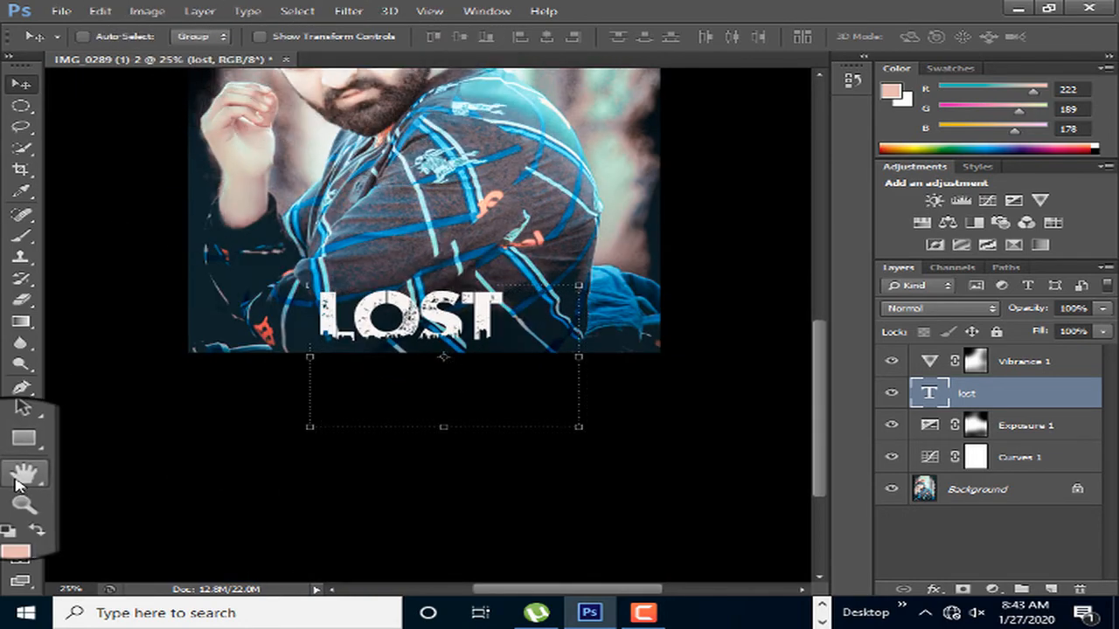
Examine the whole portrait and the placement of the LOST text.
left_click(19, 493)
right_click(407, 250)
left_click(412, 322)
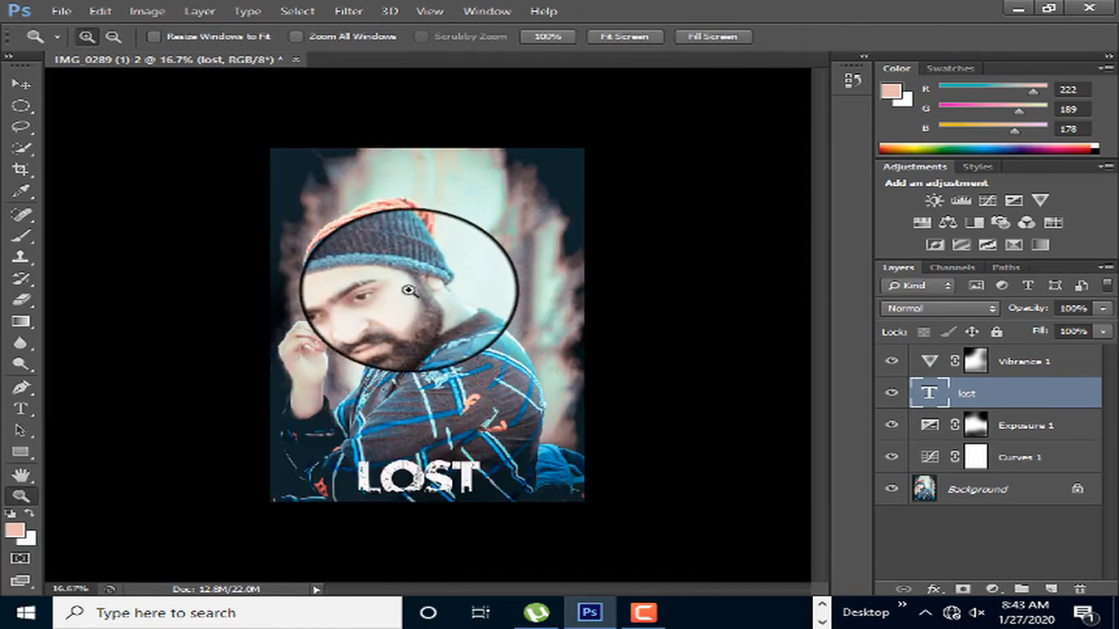
left_click(408, 282)
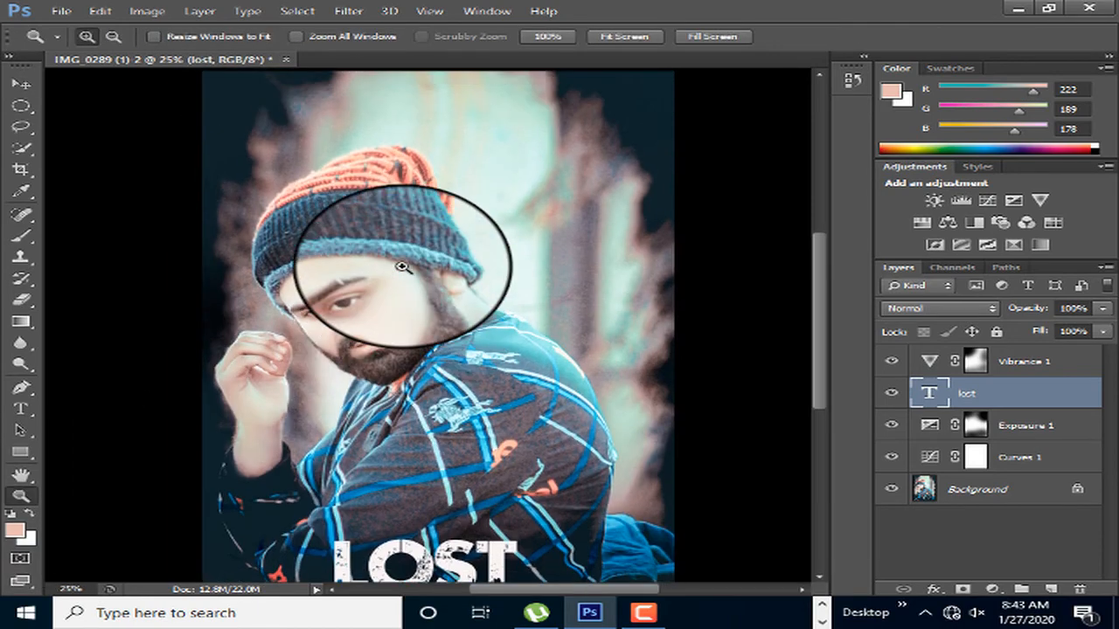
scroll(401, 268, "up", 1)
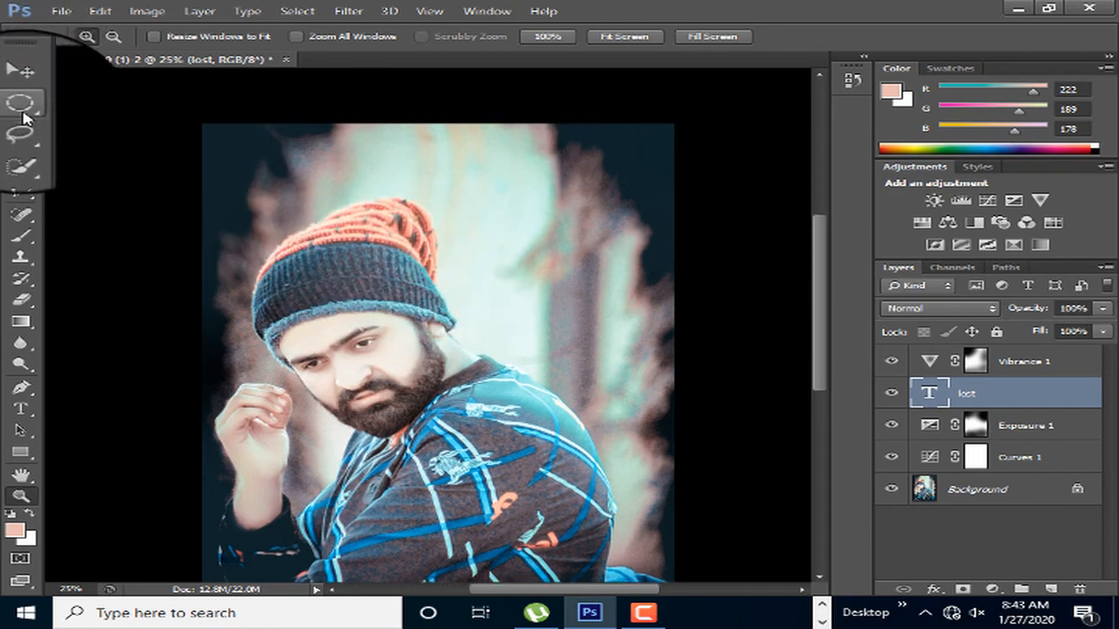
scroll(47, 112, "down", 8)
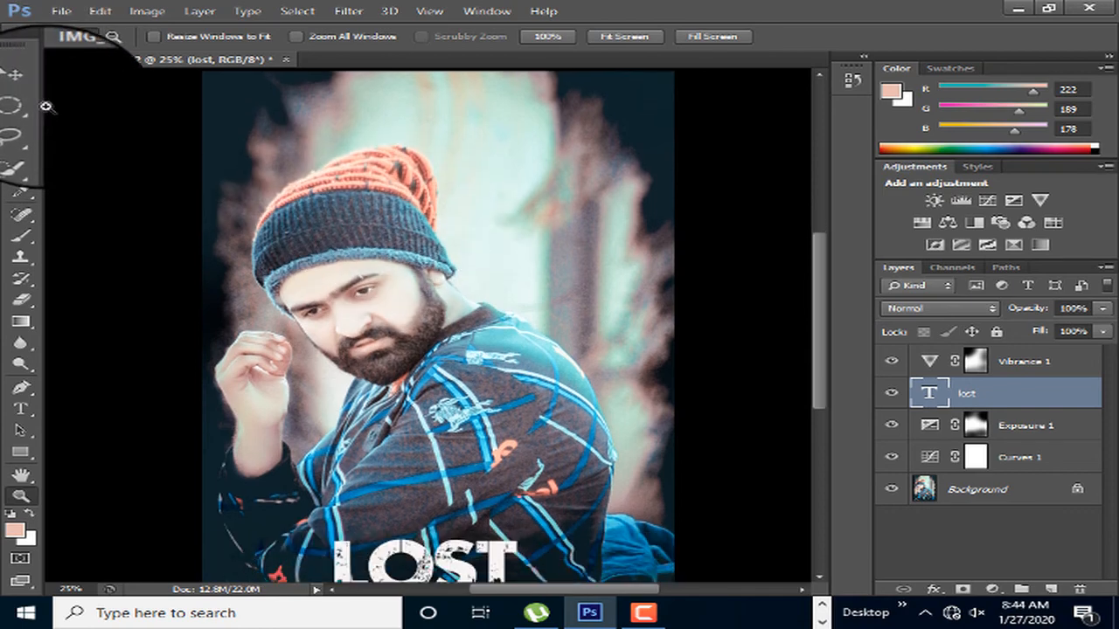
scroll(50, 109, "up", 5)
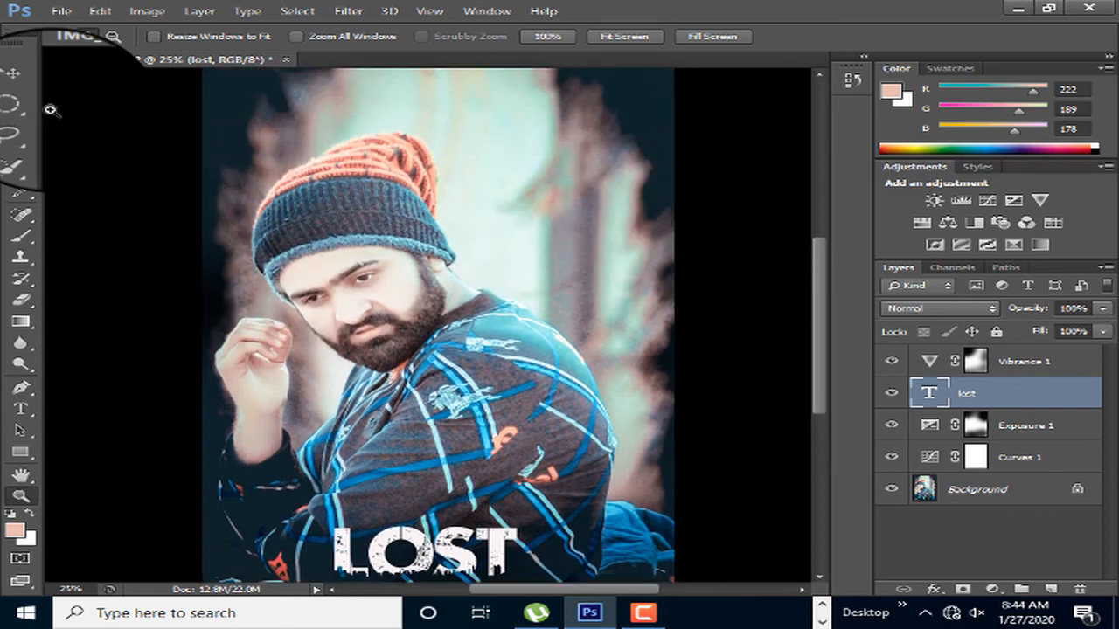
Save the finished portrait in JPEG format on Local Disk (G:), accepting the JPEG options.
key("s")
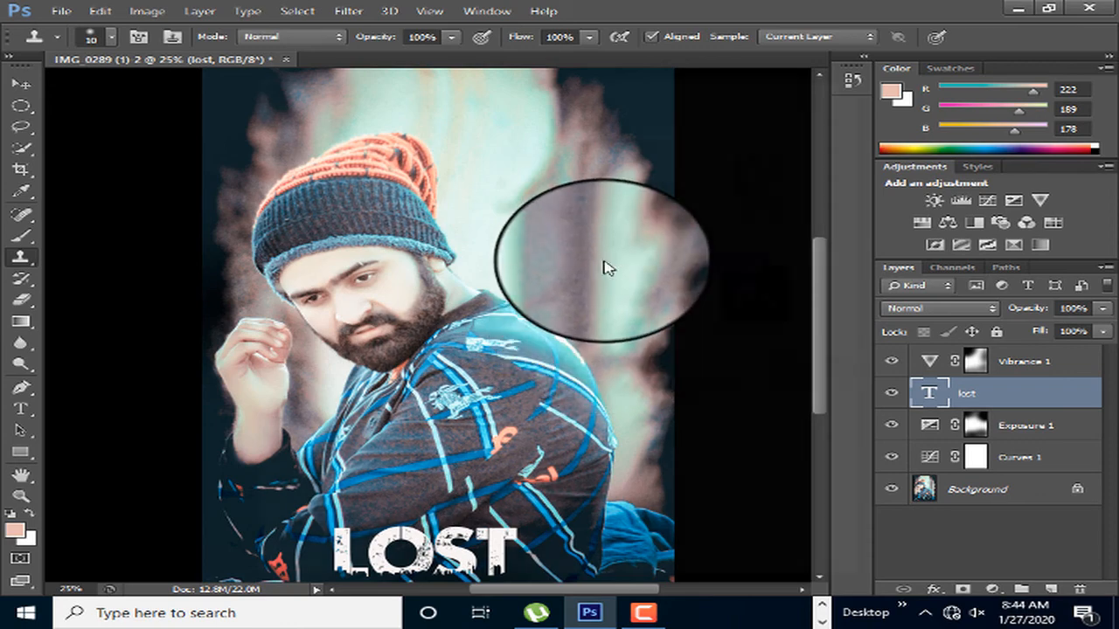
key("ctrl+shift+s")
left_click(603, 391)
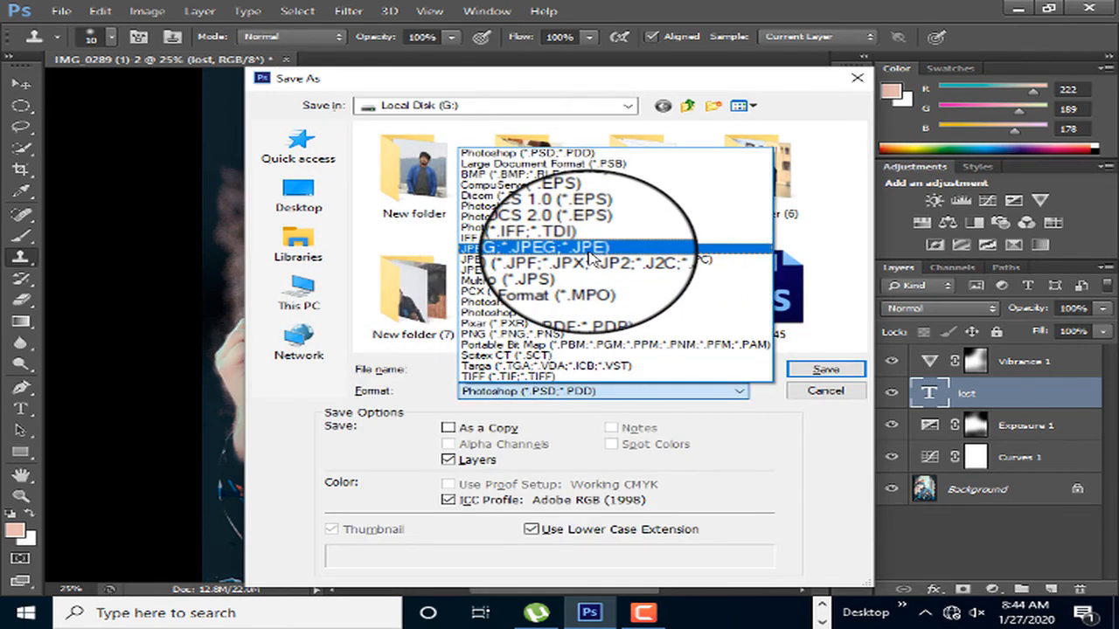
left_click(591, 248)
left_click(826, 369)
left_click(499, 243)
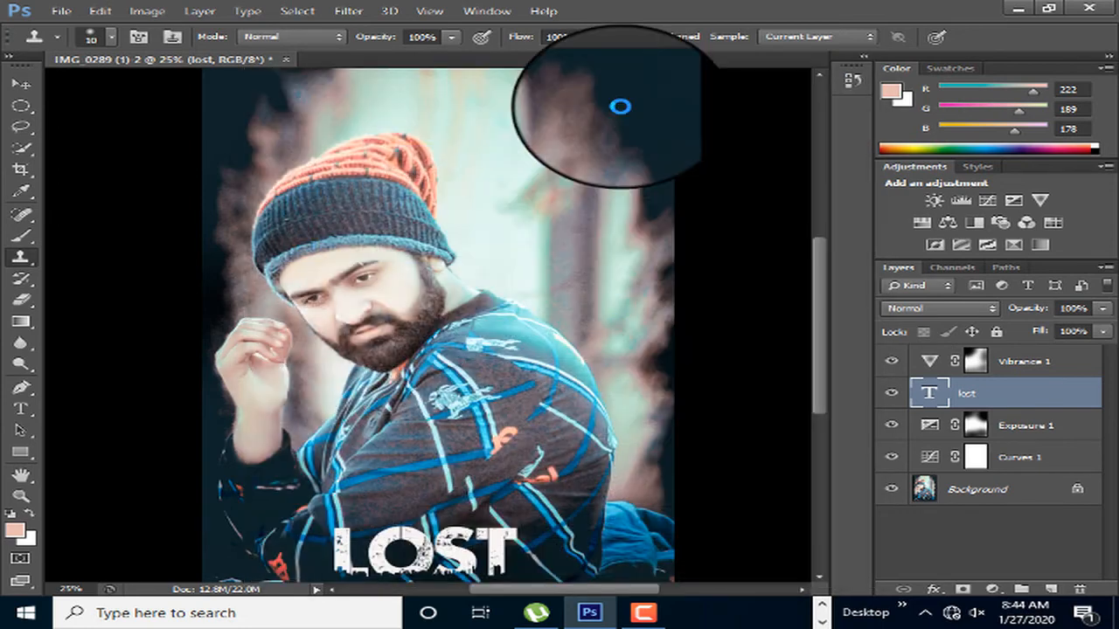
left_click(682, 152)
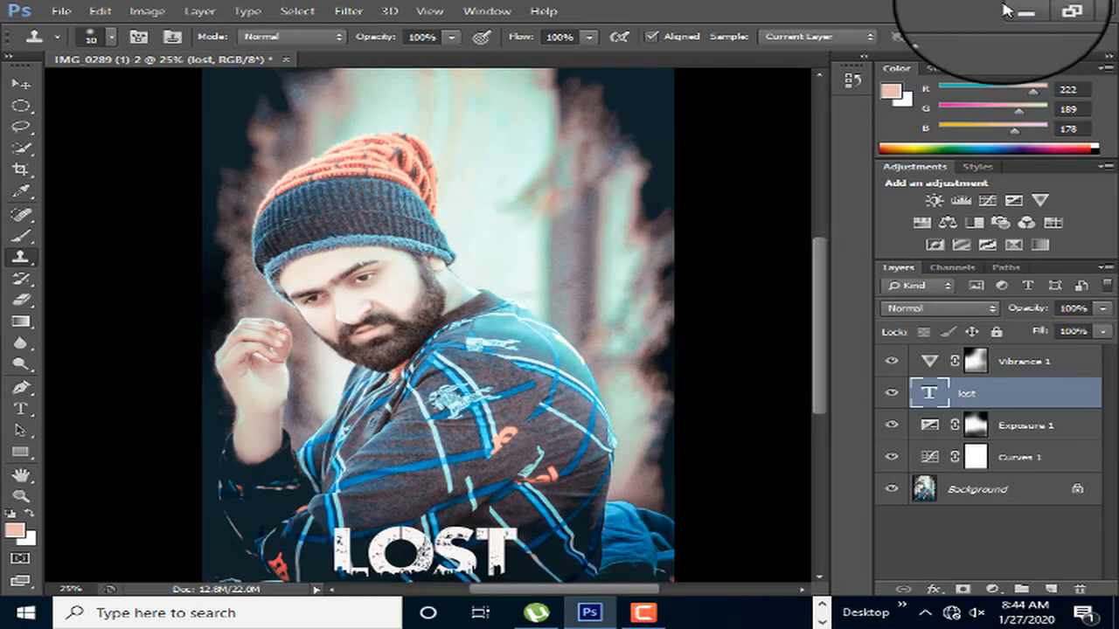
Switch to File Explorer and open the exported IMG_0289 (1) picture from Local Disk (G:) in the photo viewer.
left_click(1014, 10)
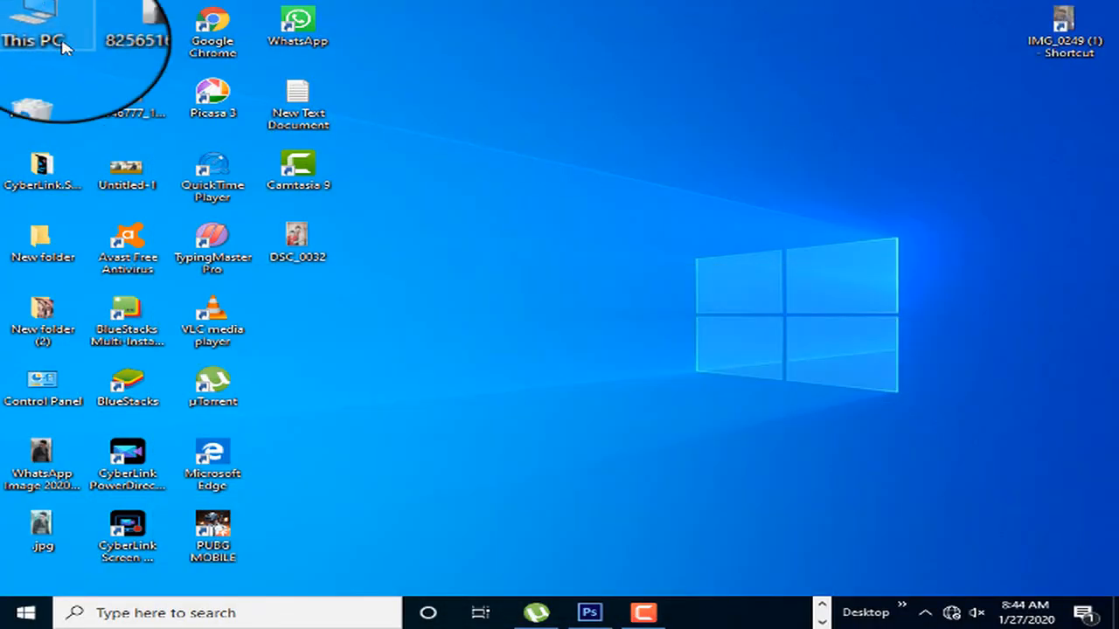
double_click(63, 47)
left_click(900, 214)
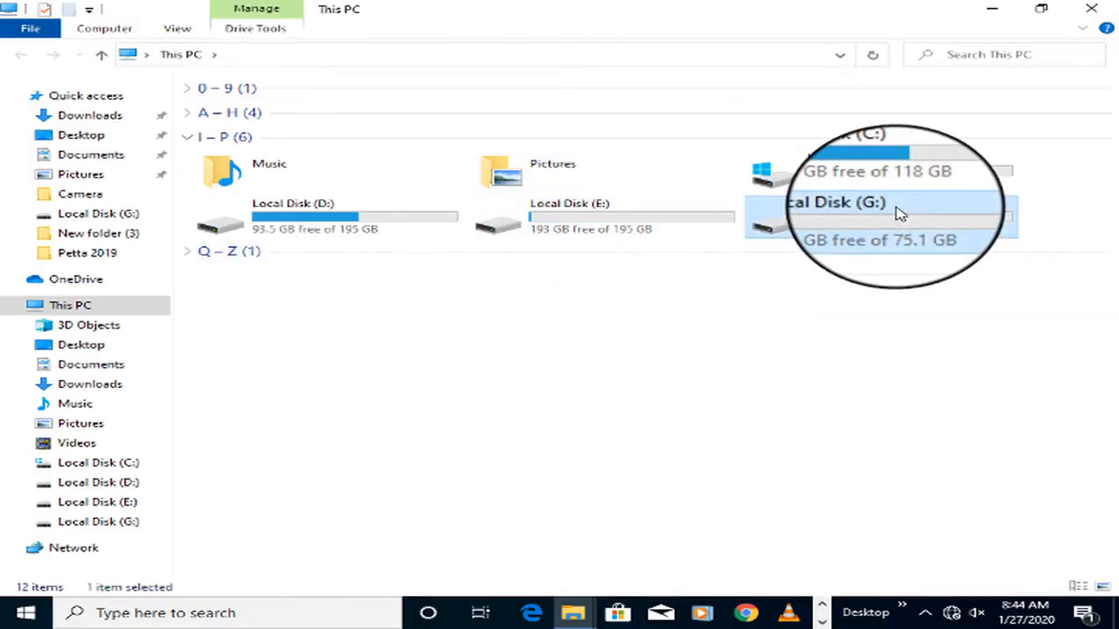
double_click(901, 214)
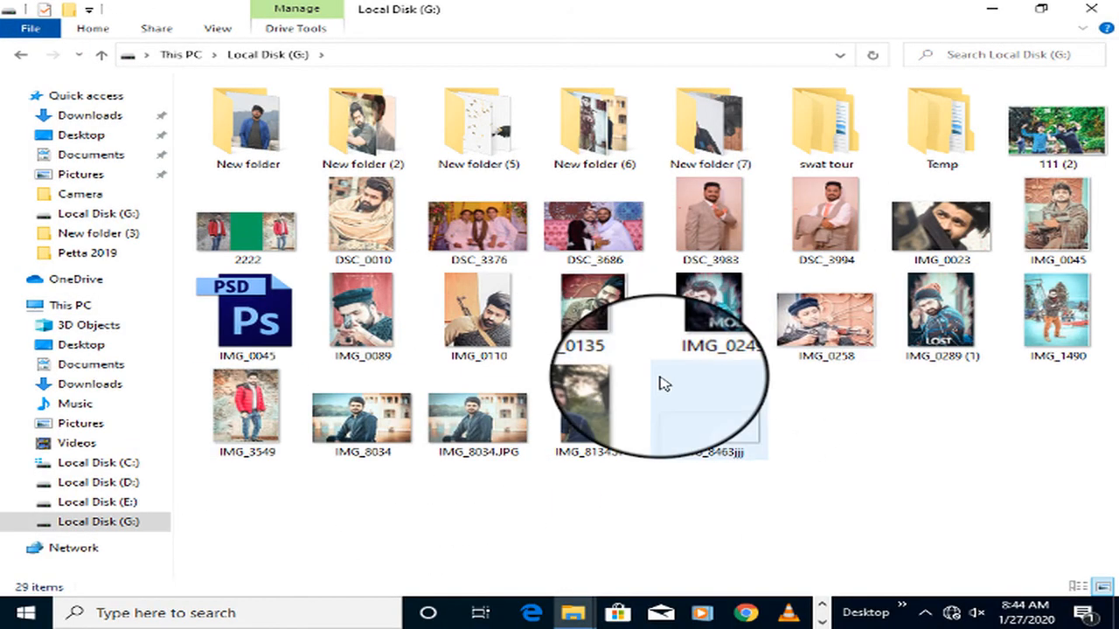
double_click(936, 306)
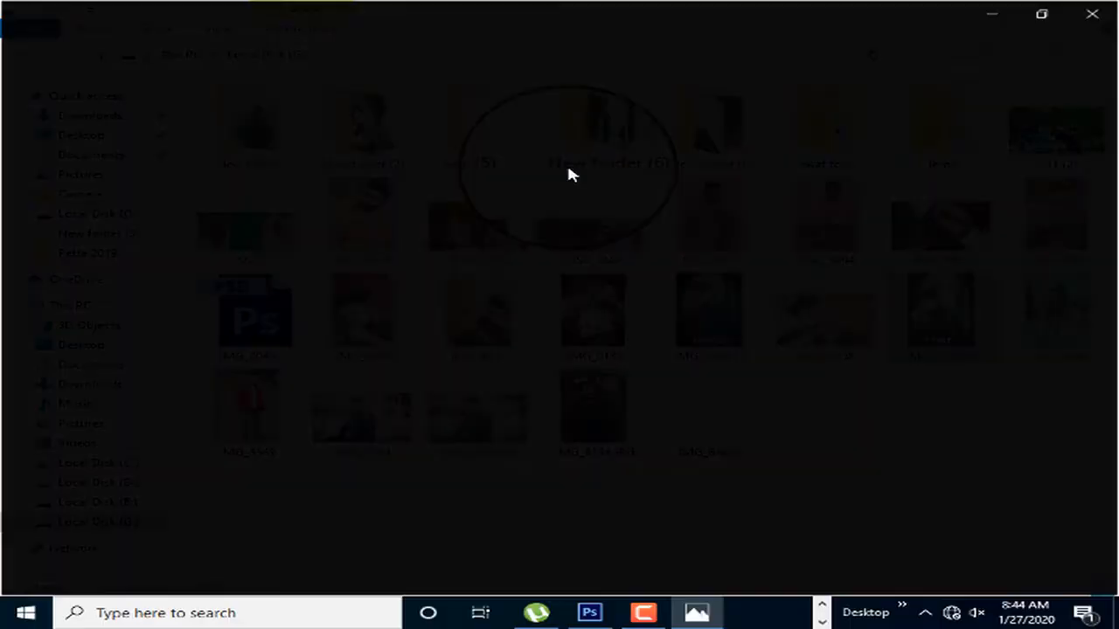